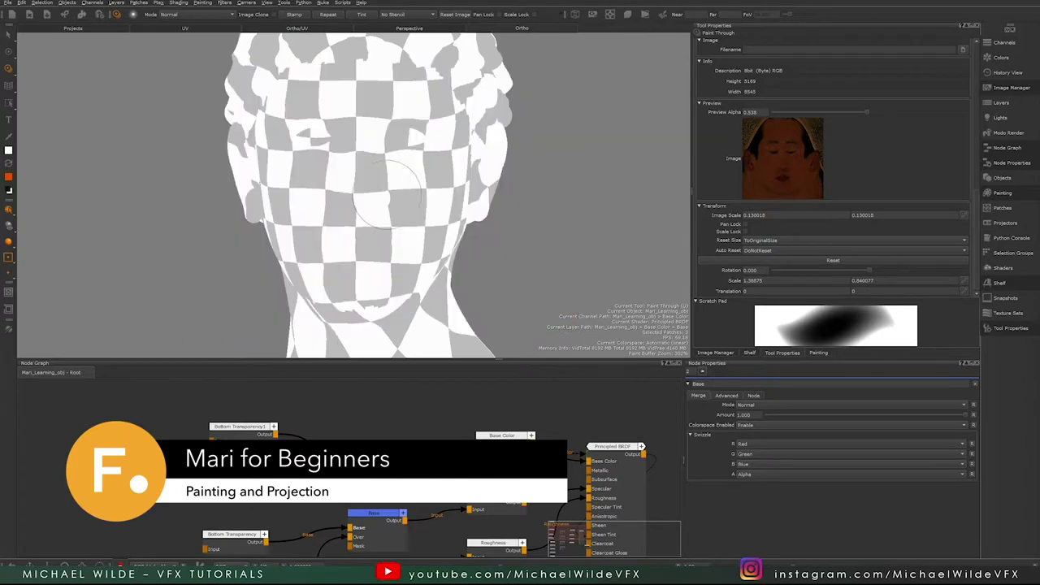
pyautogui.moveTo(366, 215)
pyautogui.keyDown('ctrl'); pyautogui.keyDown('shift'); pyautogui.mouseDown()
pyautogui.moveTo(437, 216)
pyautogui.moveTo(334, 218)
pyautogui.moveTo(382, 195)
pyautogui.moveTo(330, 138)
pyautogui.moveTo(281, 179)
pyautogui.moveTo(439, 187)
pyautogui.moveTo(284, 118)
pyautogui.moveTo(439, 89)
pyautogui.moveTo(443, 154)
pyautogui.moveTo(383, 309)
pyautogui.moveTo(260, 211)
pyautogui.mouseUp(); pyautogui.keyUp('shift'); pyautogui.keyUp('ctrl')
pyautogui.moveTo(341, 321)
pyautogui.mouseDown()
pyautogui.moveTo(455, 211)
pyautogui.moveTo(451, 260)
pyautogui.mouseUp()
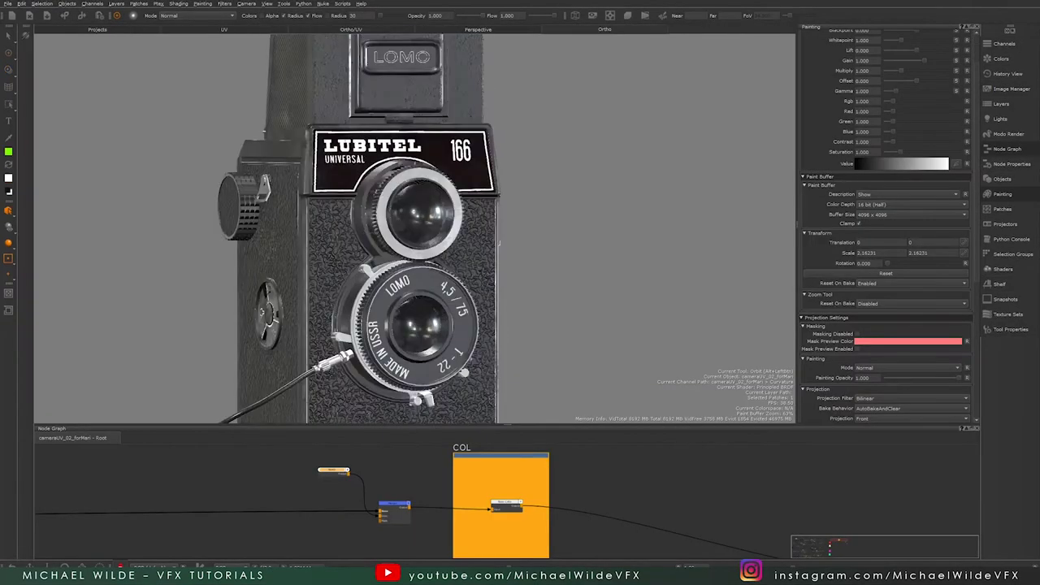
# Step: Paint green zigzag strokes over the camera's nameplate and upper lens, and check from other angles how they project onto the model
pyautogui.keyDown('alt'); pyautogui.moveTo(425, 218); pyautogui.dragTo(490, 222); pyautogui.keyUp('alt')
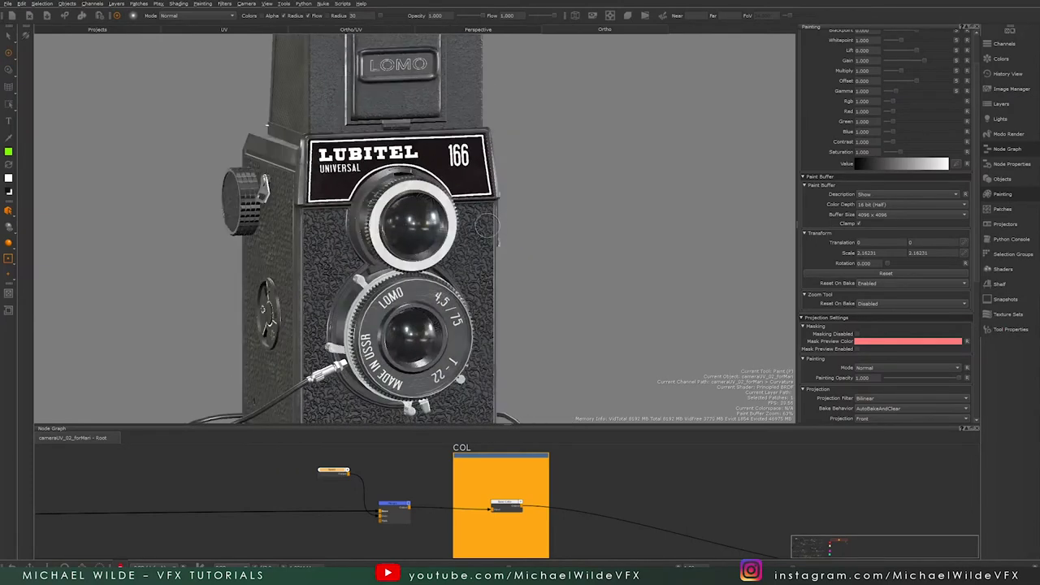
pyautogui.keyDown('alt'); pyautogui.moveTo(439, 248); pyautogui.dragTo(341, 199); pyautogui.keyUp('alt')
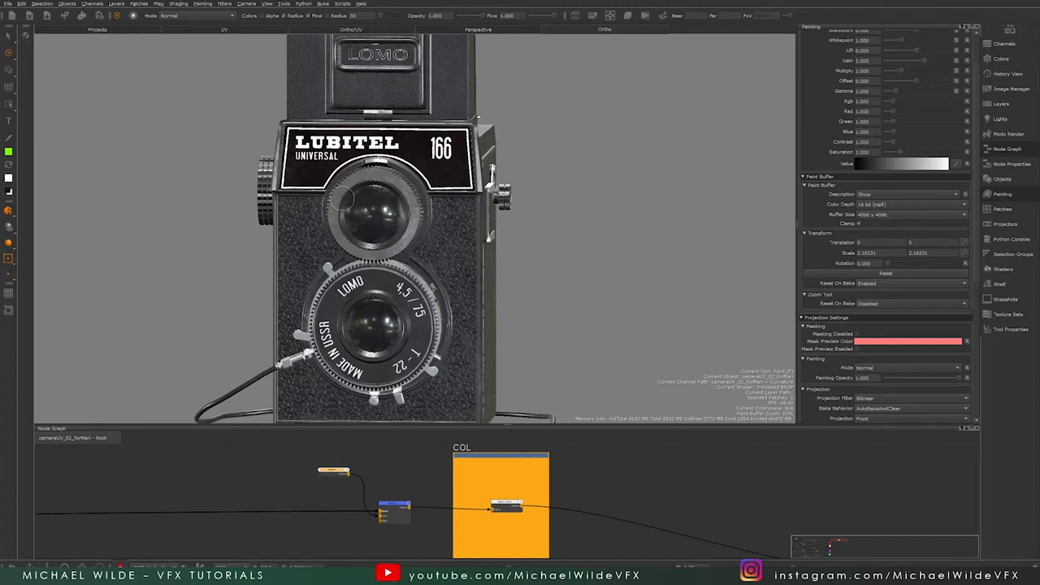
pyautogui.moveTo(323, 196)
pyautogui.mouseDown()
pyautogui.moveTo(306, 189)
pyautogui.moveTo(277, 273)
pyautogui.moveTo(277, 319)
pyautogui.mouseUp()
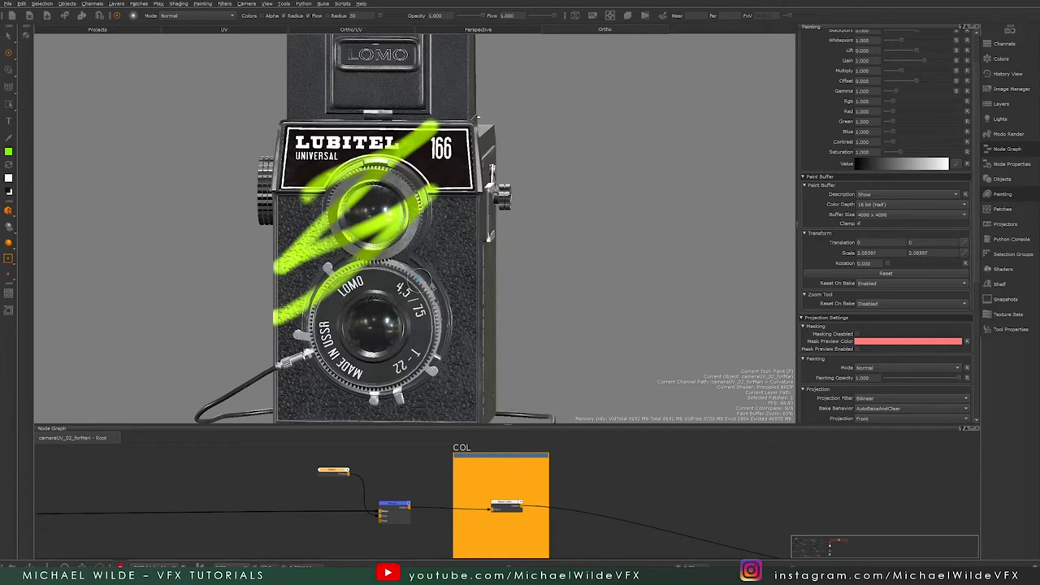
pyautogui.keyDown('alt'); pyautogui.moveTo(356, 219); pyautogui.dragTo(388, 231); pyautogui.keyUp('alt')
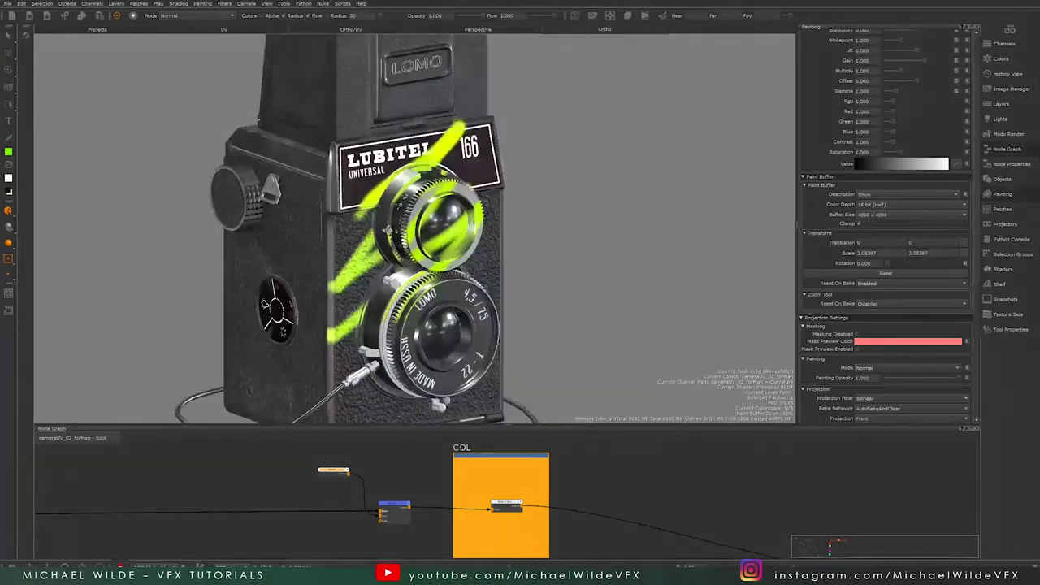
pyautogui.keyDown('alt'); pyautogui.moveTo(487, 231); pyautogui.dragTo(386, 231); pyautogui.keyUp('alt')
pyautogui.moveTo(338, 473); pyautogui.dragTo(336, 471)
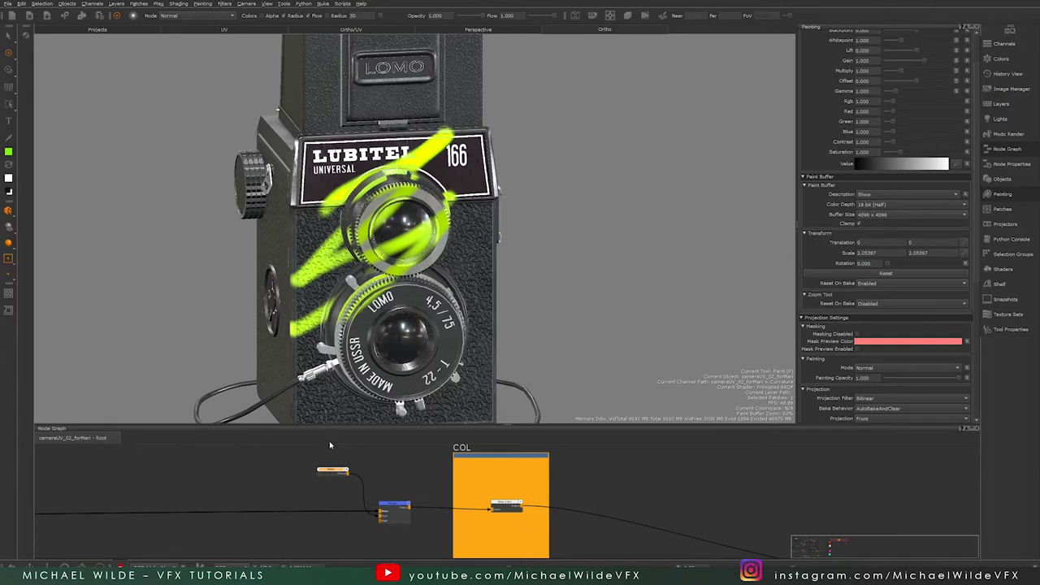
pyautogui.keyDown('alt'); pyautogui.moveTo(431, 321); pyautogui.dragTo(385, 322); pyautogui.keyUp('alt')
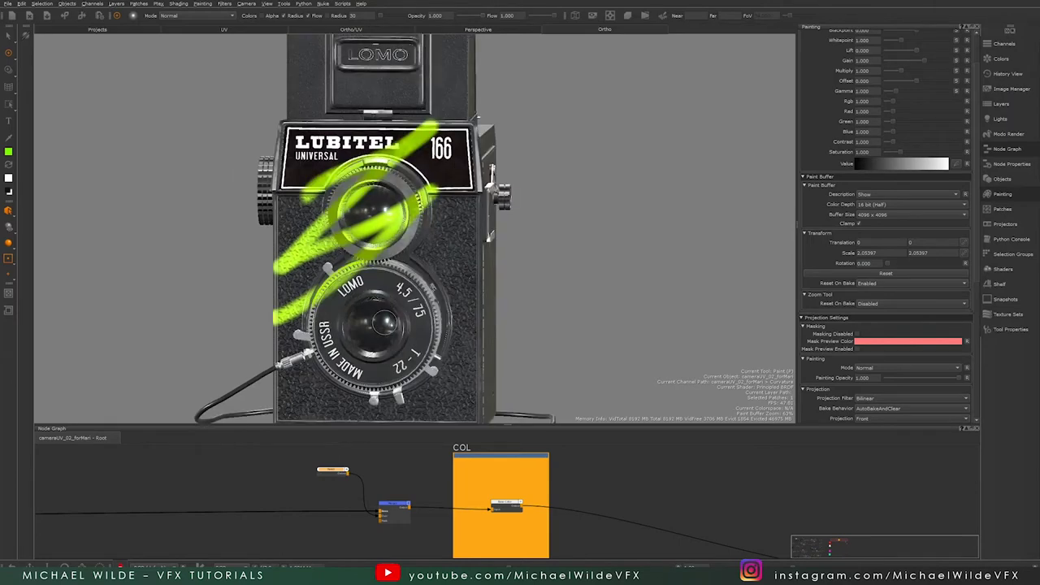
# Step: Remove the existing green strokes and paint a new green zigzag across both lenses from the front view
pyautogui.scroll(1, 384, 323)
pyautogui.press('BackSpace')
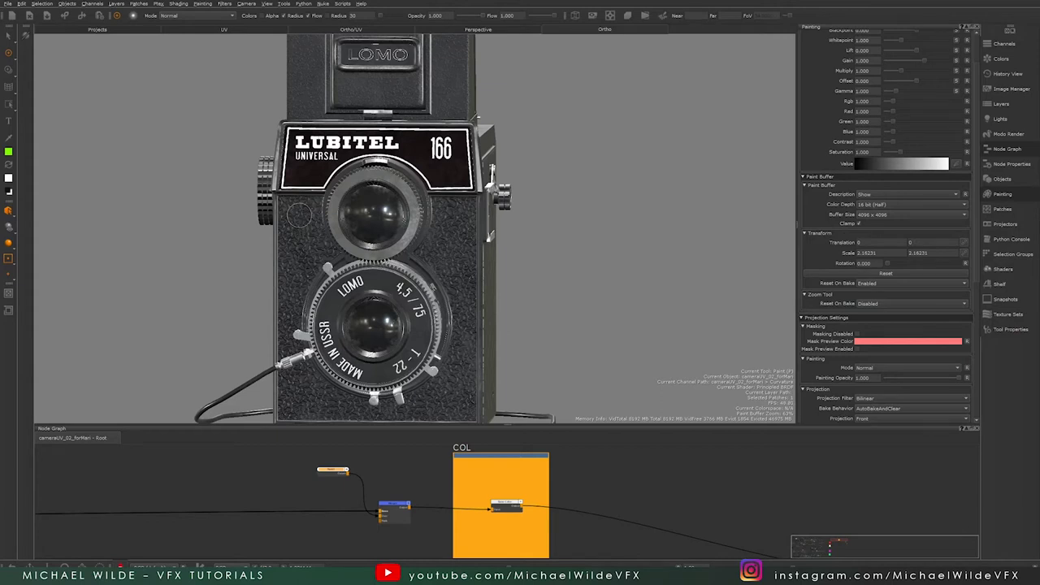
pyautogui.moveTo(295, 202)
pyautogui.mouseDown()
pyautogui.moveTo(313, 244)
pyautogui.moveTo(299, 288)
pyautogui.moveTo(326, 322)
pyautogui.mouseUp()
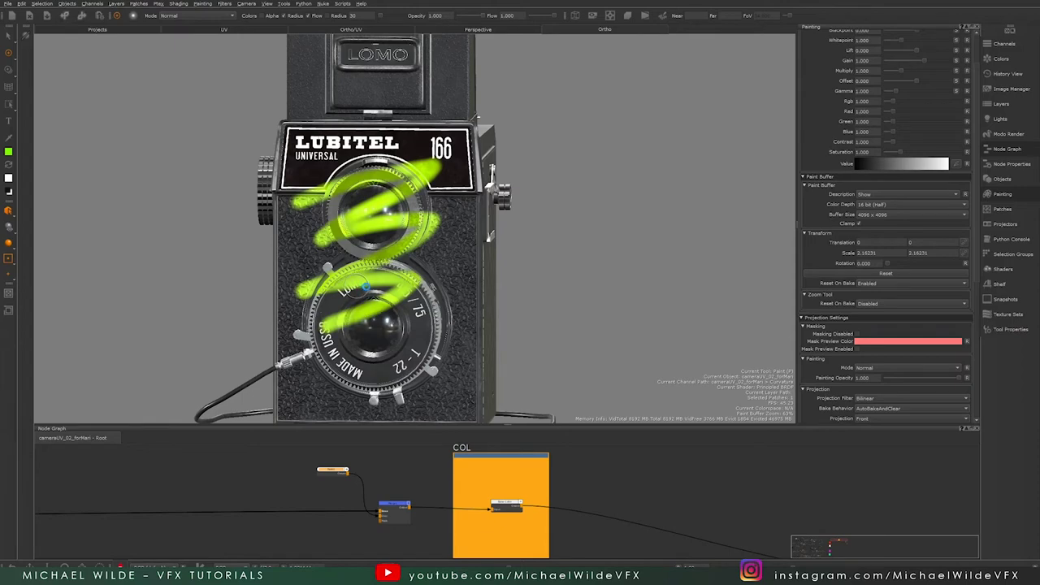
pyautogui.moveTo(325, 229)
pyautogui.keyDown('alt'); pyautogui.mouseDown()
pyautogui.moveTo(406, 223)
pyautogui.moveTo(302, 220)
pyautogui.mouseUp(); pyautogui.keyUp('alt')
pyautogui.moveTo(11, 54)
pyautogui.mouseDown()
pyautogui.moveTo(49, 62)
pyautogui.moveTo(11, 57)
pyautogui.moveTo(27, 50)
pyautogui.mouseUp()
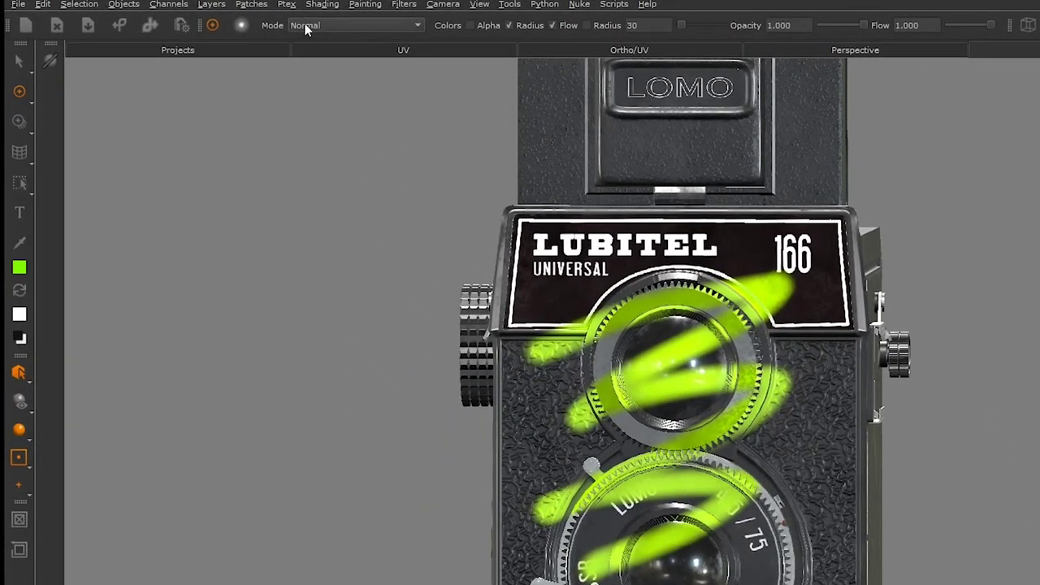
# Step: Set the paint blending mode to Clear and erase parts of the green strokes around the upper lens
pyautogui.click(305, 25)
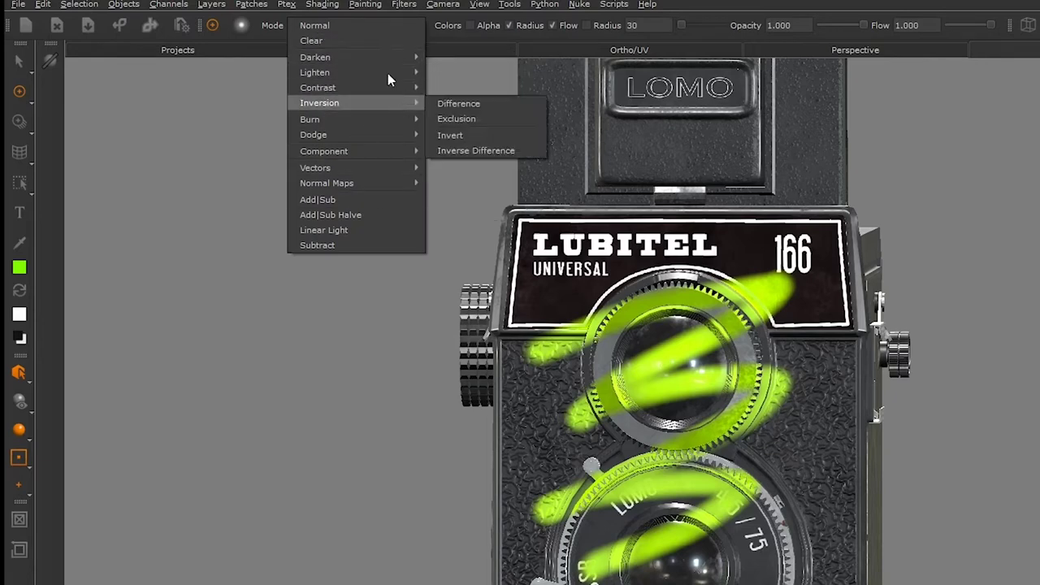
pyautogui.moveTo(385, 56)
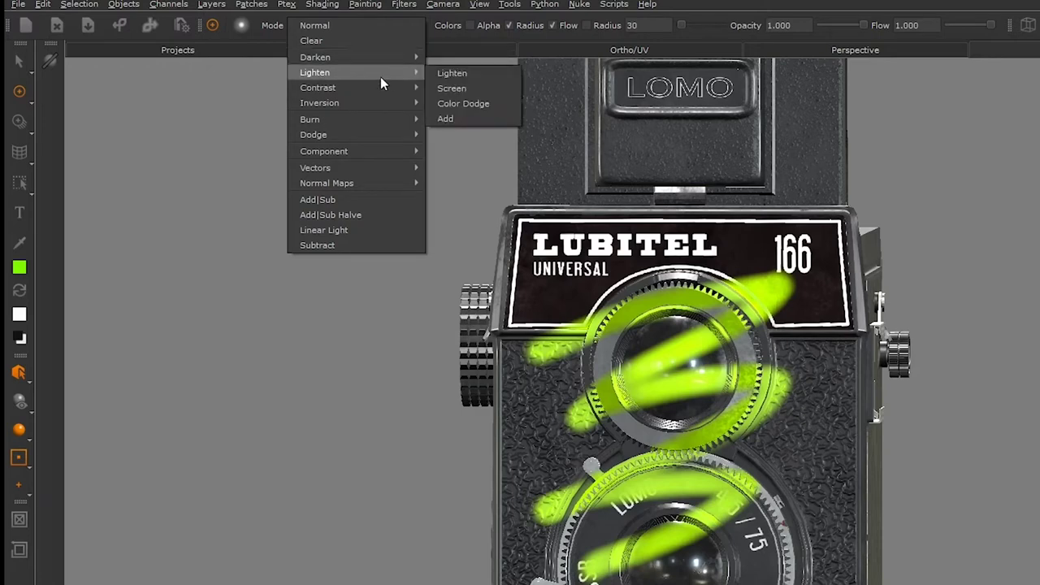
pyautogui.moveTo(353, 155)
pyautogui.moveTo(358, 88)
pyautogui.click(321, 46)
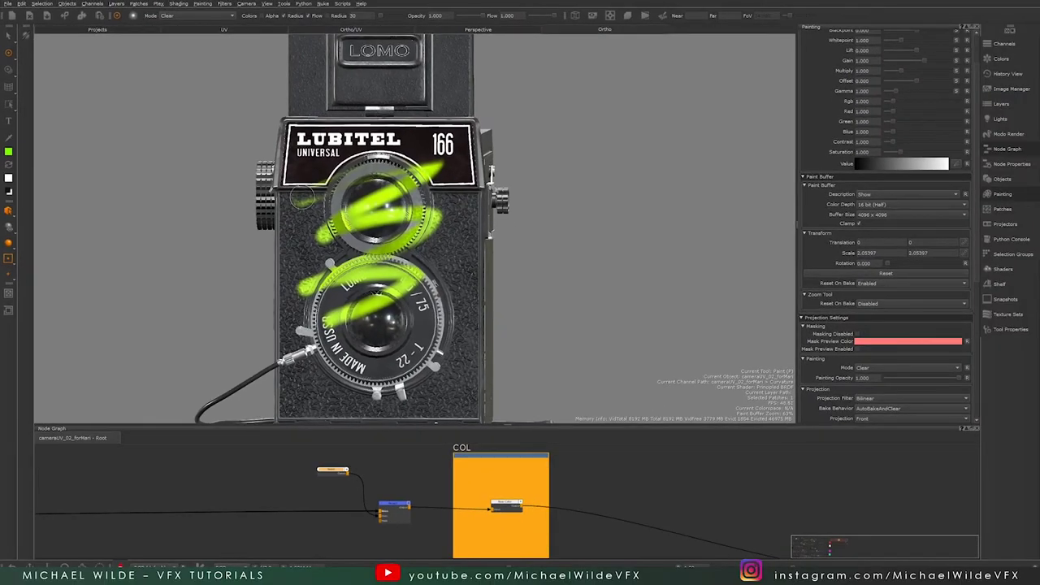
pyautogui.moveTo(301, 198)
pyautogui.mouseDown()
pyautogui.moveTo(431, 212)
pyautogui.moveTo(439, 175)
pyautogui.moveTo(384, 183)
pyautogui.mouseUp()
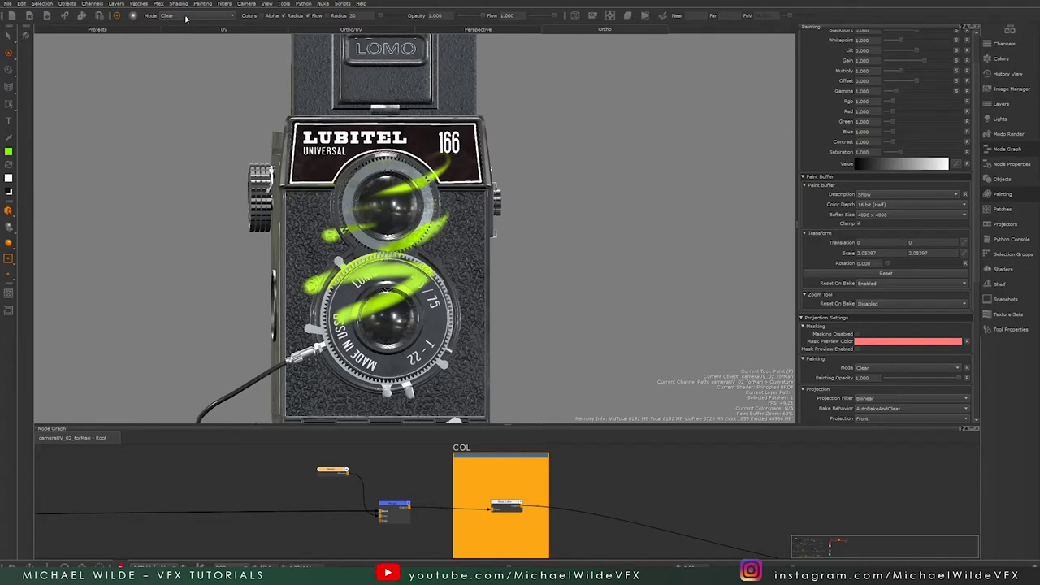
# Step: Switch the paint blending mode back to Normal
pyautogui.click(185, 16)
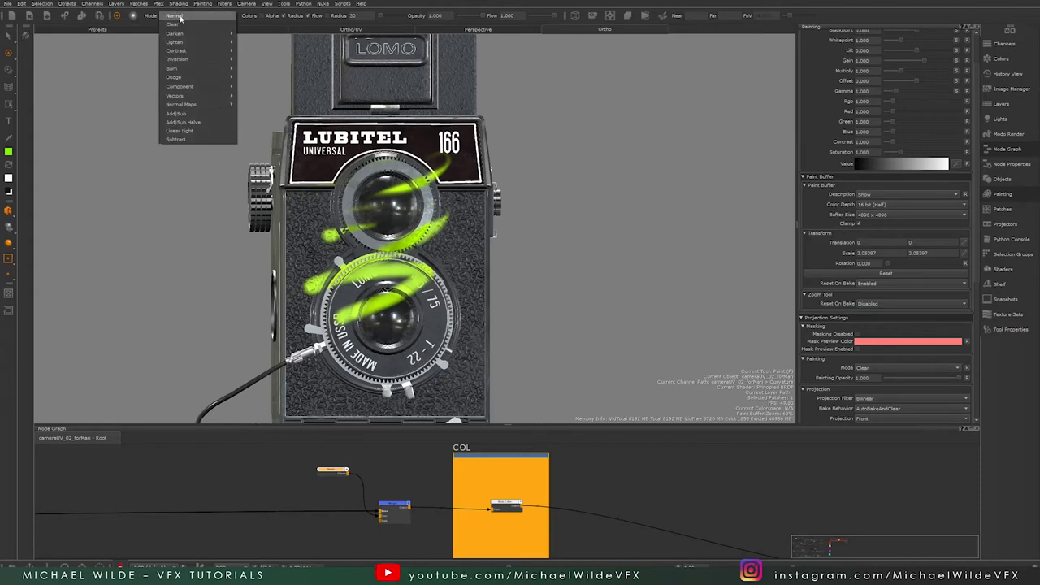
pyautogui.click(181, 17)
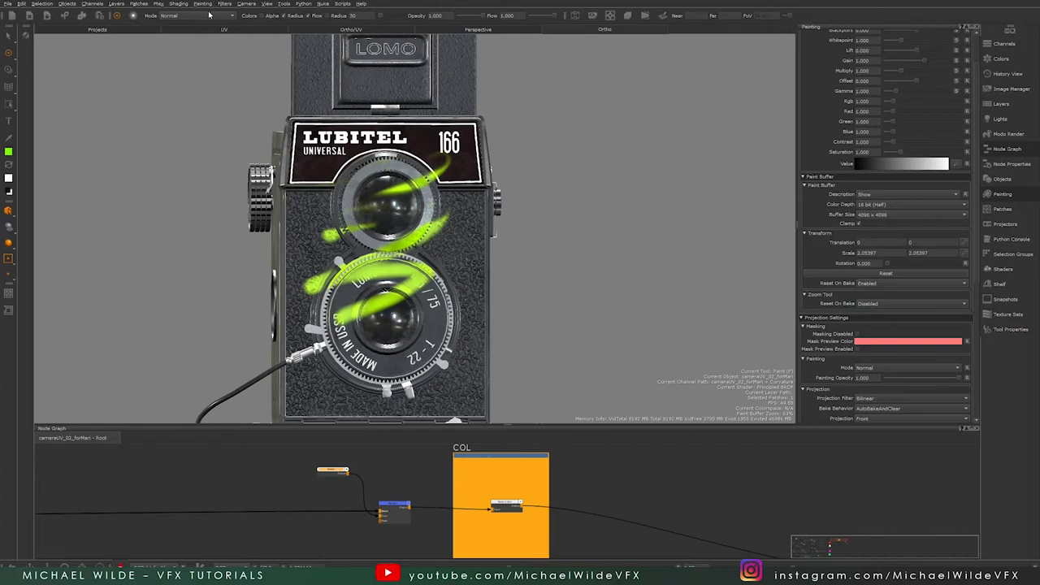
pyautogui.moveTo(448, 171)
pyautogui.keyDown('alt'); pyautogui.mouseDown()
pyautogui.moveTo(393, 171)
pyautogui.moveTo(430, 163)
pyautogui.mouseUp(); pyautogui.keyUp('alt')
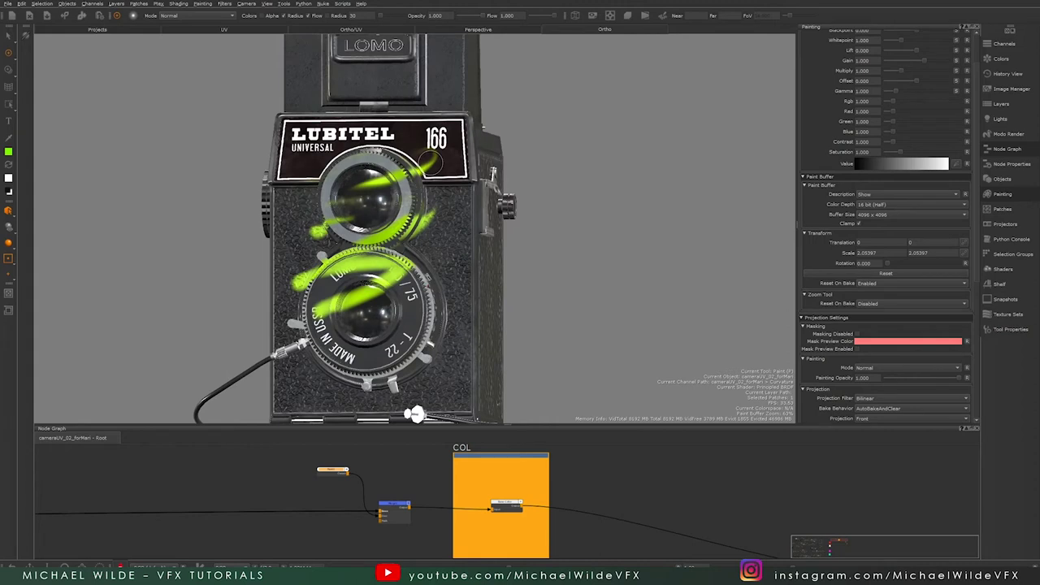
# Step: Erase the remaining green strokes over both lenses in Clear mode with the brush radius enlarged to 165
pyautogui.click(191, 15)
pyautogui.click(181, 36)
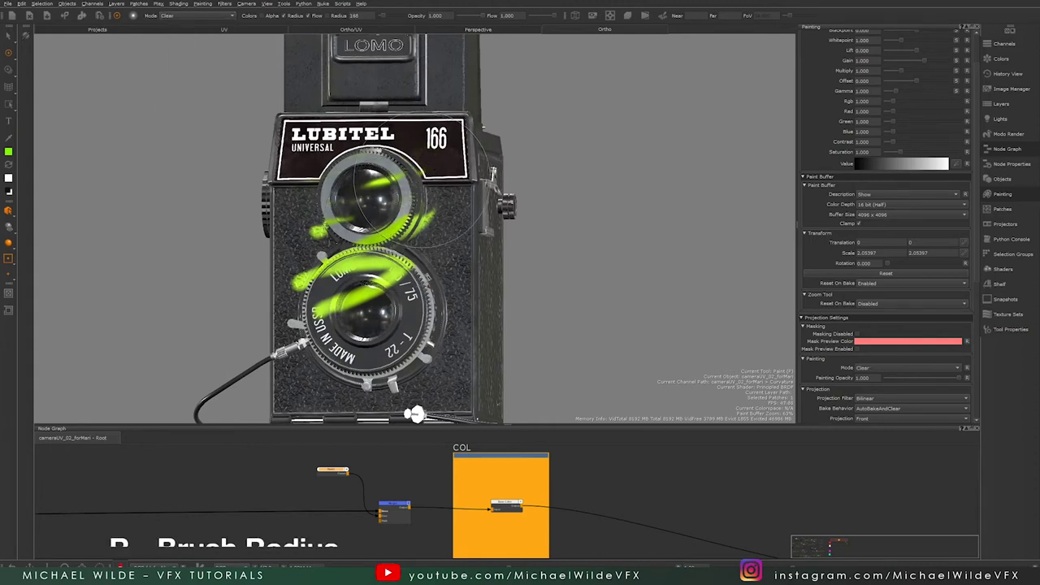
pyautogui.moveTo(421, 180)
pyautogui.mouseDown()
pyautogui.moveTo(382, 196)
pyautogui.moveTo(353, 280)
pyautogui.mouseUp()
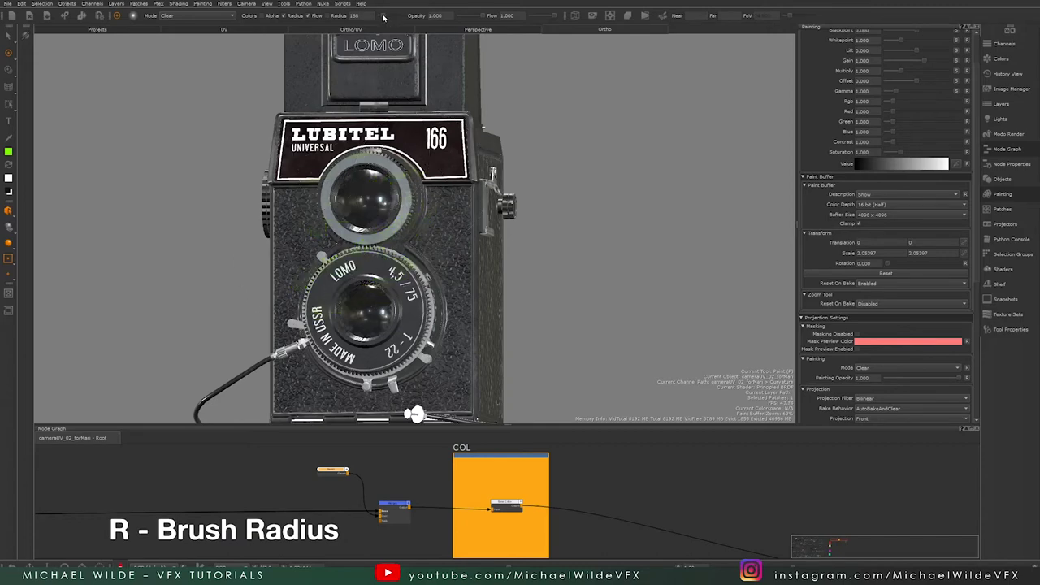
# Step: Set the brush radius to 125 and return the paint blending mode to Normal
pyautogui.moveTo(383, 16); pyautogui.dragTo(386, 16)
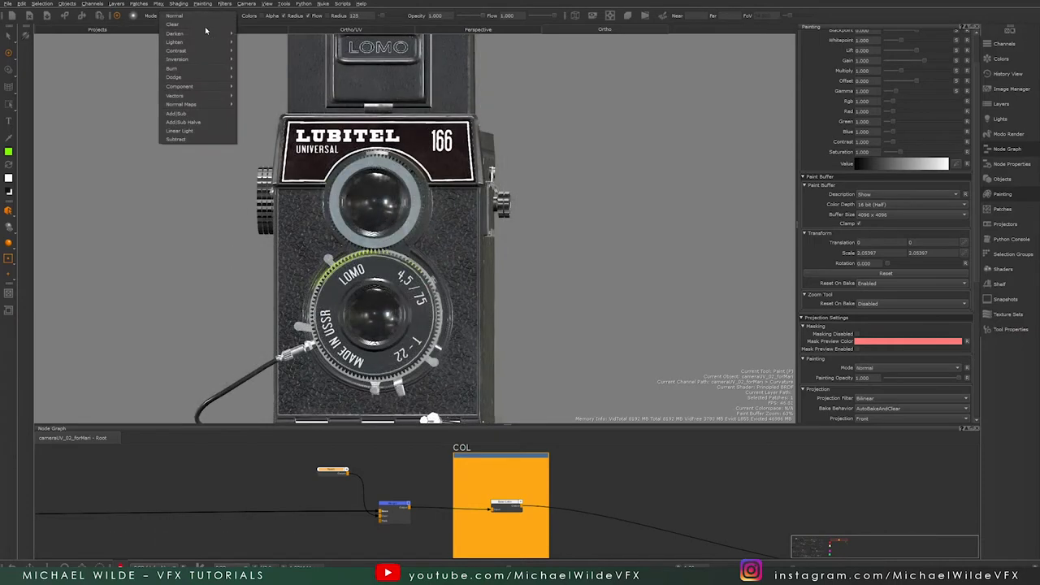
pyautogui.moveTo(206, 32)
pyautogui.click(391, 503)
pyautogui.moveTo(391, 502); pyautogui.dragTo(386, 501)
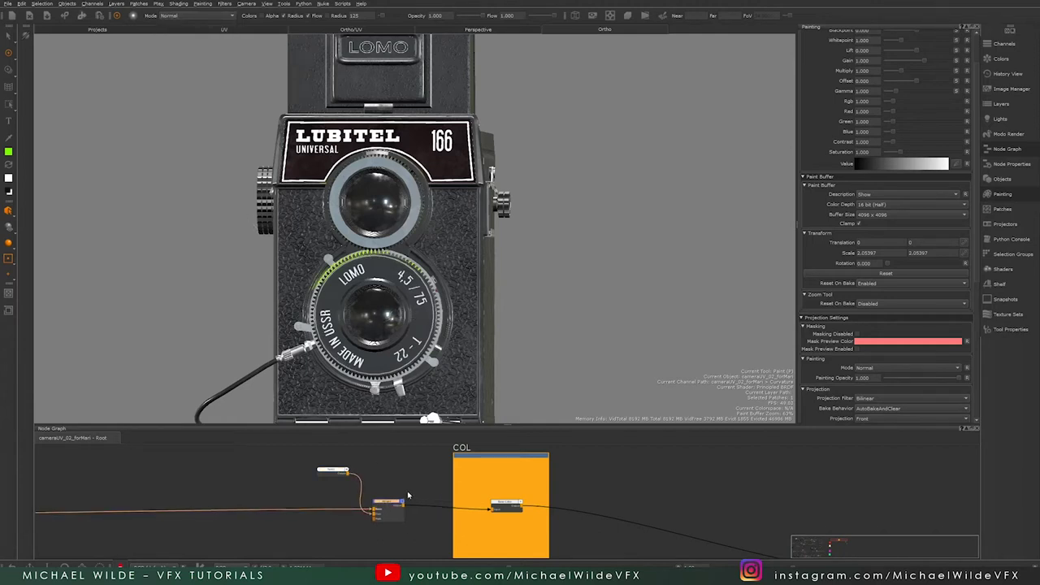
pyautogui.click(193, 16)
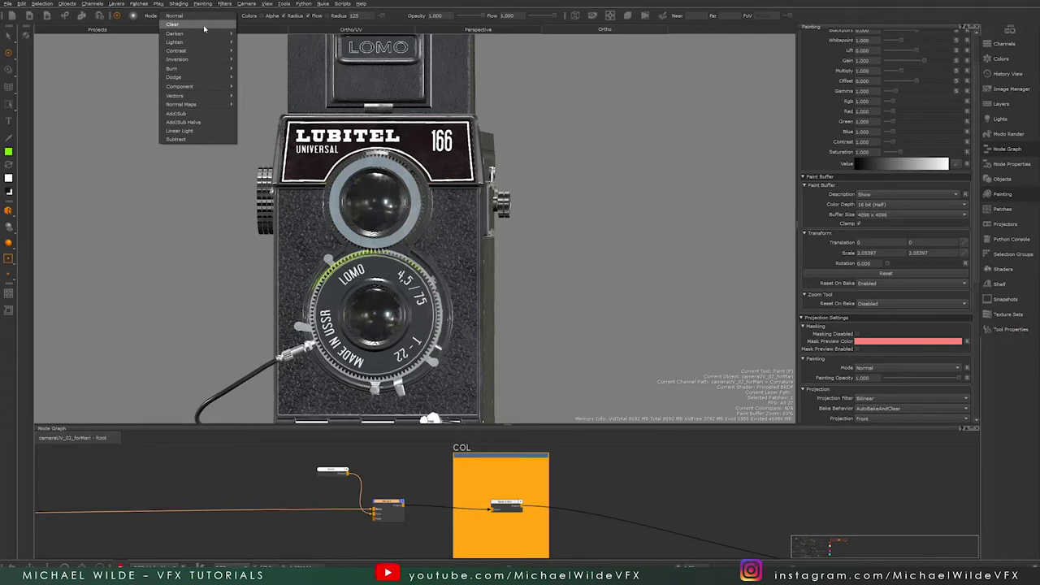
pyautogui.click(238, 4)
pyautogui.click(275, 20)
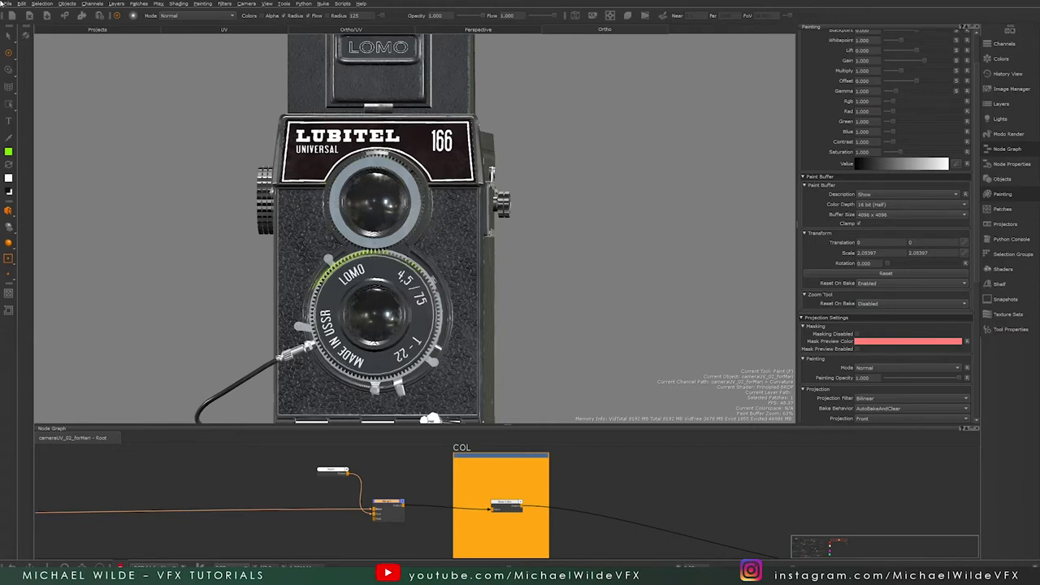
# Step: Compare green dabs beside the upper lens with the brush's radius and flow pressure options on and off, and undo them
pyautogui.moveTo(309, 229); pyautogui.dragTo(302, 218)
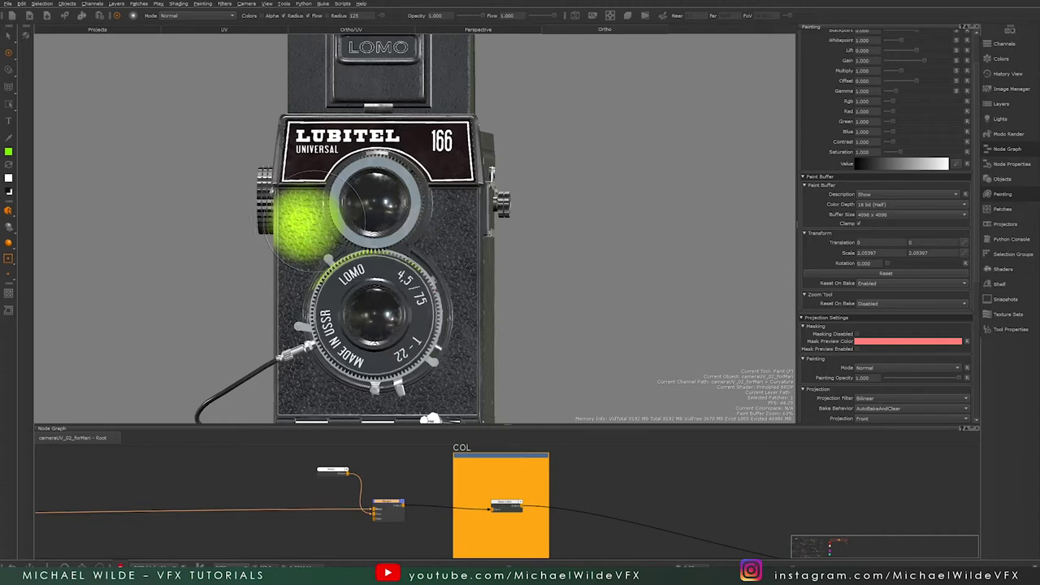
pyautogui.hotkey('ctrl', 'z')
pyautogui.press('b')
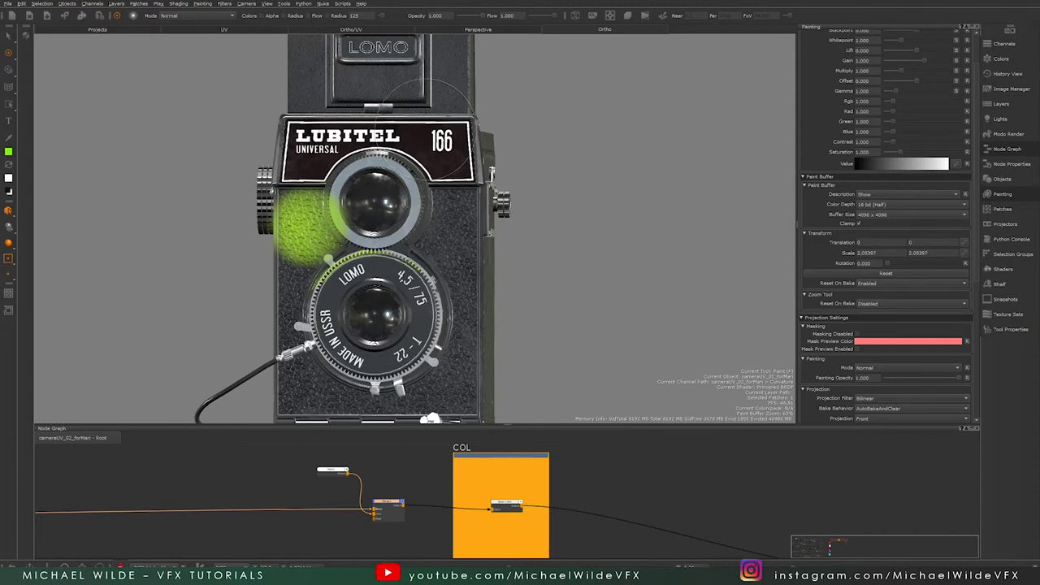
pyautogui.click(452, 220)
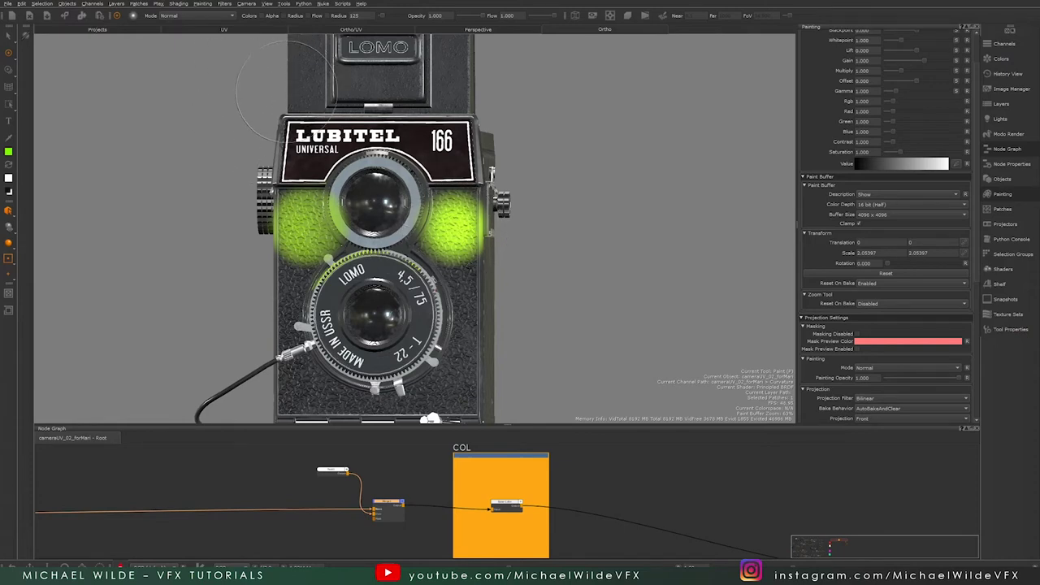
pyautogui.hotkey('ctrl', 'z')
pyautogui.hotkey('ctrl', 'z')
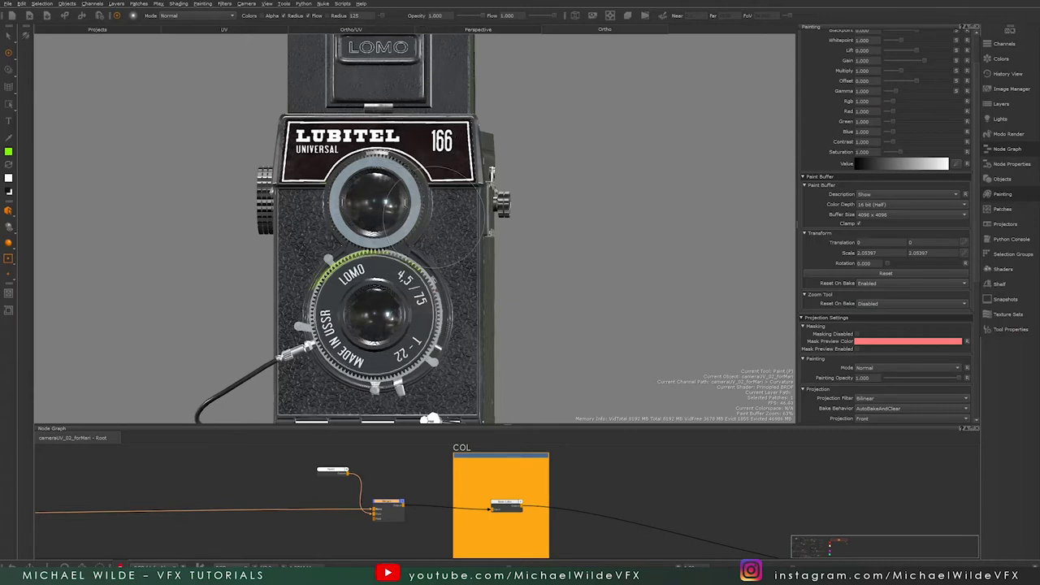
# Step: Try lowering the brush opacity interactively, restore it to 1.000, and paint a solid green dab beside the upper lens
pyautogui.click(440, 228)
pyautogui.press('o')
pyautogui.moveTo(440, 231)
pyautogui.mouseDown()
pyautogui.moveTo(446, 163)
pyautogui.moveTo(463, 520)
pyautogui.moveTo(468, 489)
pyautogui.mouseUp()
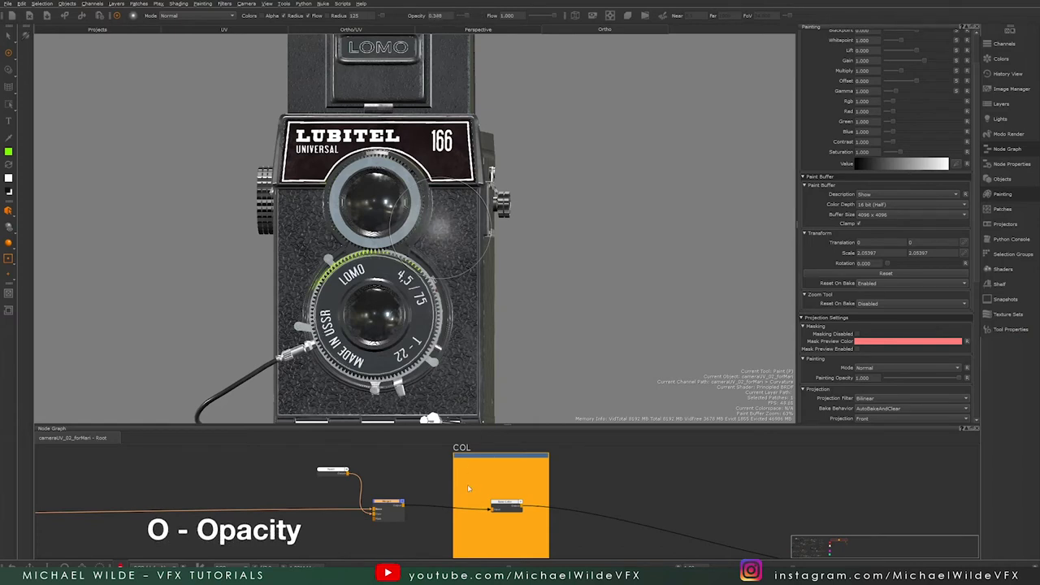
pyautogui.moveTo(427, 231); pyautogui.dragTo(423, 231)
pyautogui.moveTo(464, 17); pyautogui.dragTo(495, 16)
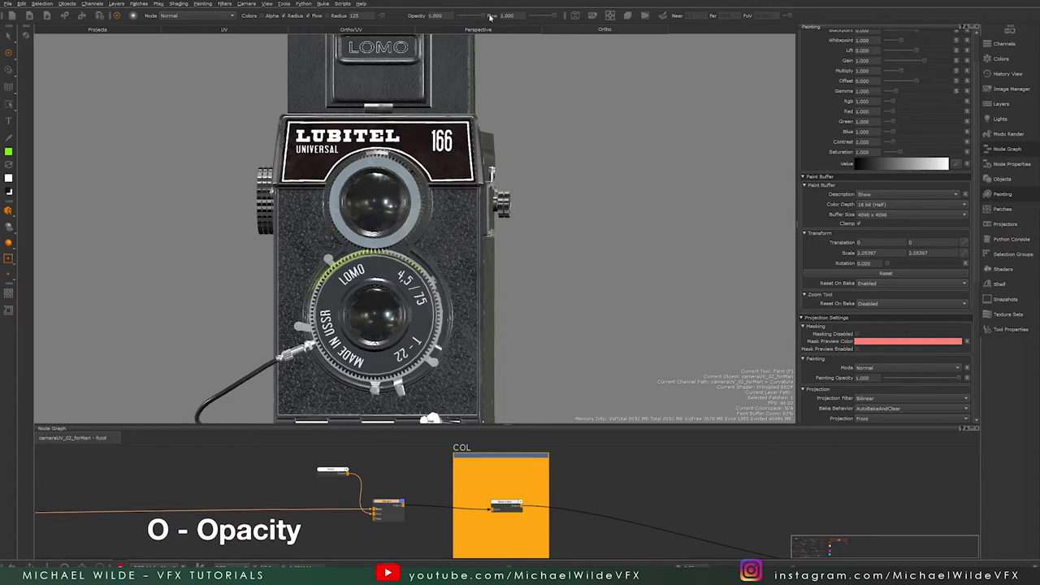
pyautogui.moveTo(449, 236); pyautogui.dragTo(444, 236)
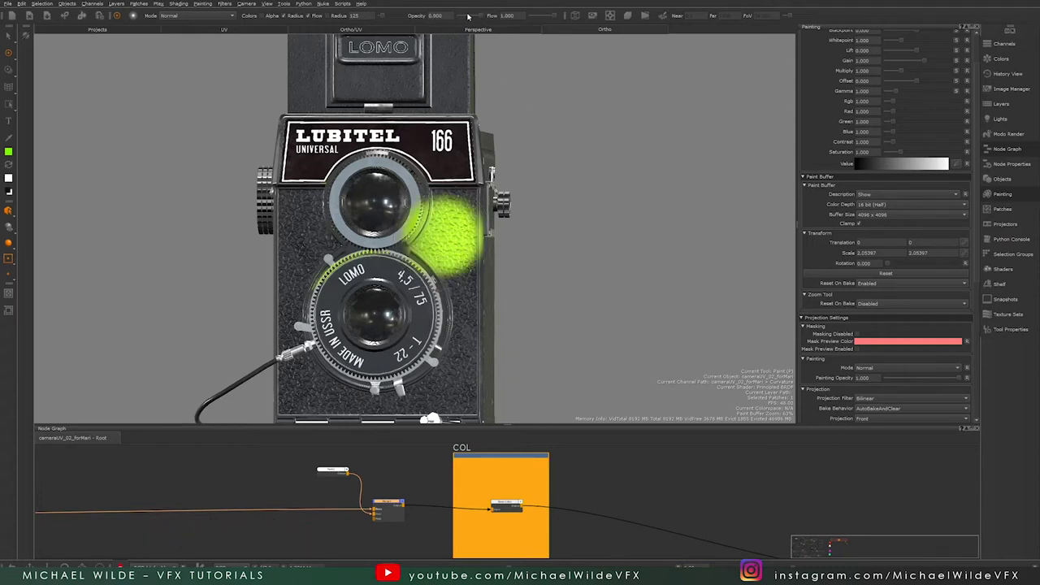
# Step: Set the brush opacity to 0.100 and paint a faint green dab on the opposite side of the upper lens
pyautogui.doubleClick(437, 15)
pyautogui.moveTo(318, 231); pyautogui.dragTo(322, 228)
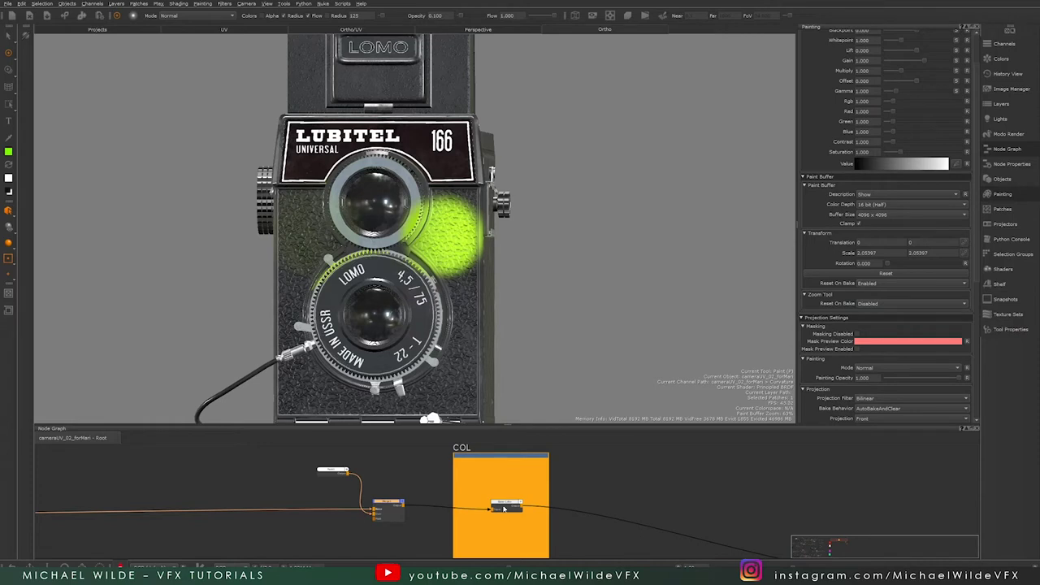
pyautogui.click(405, 507)
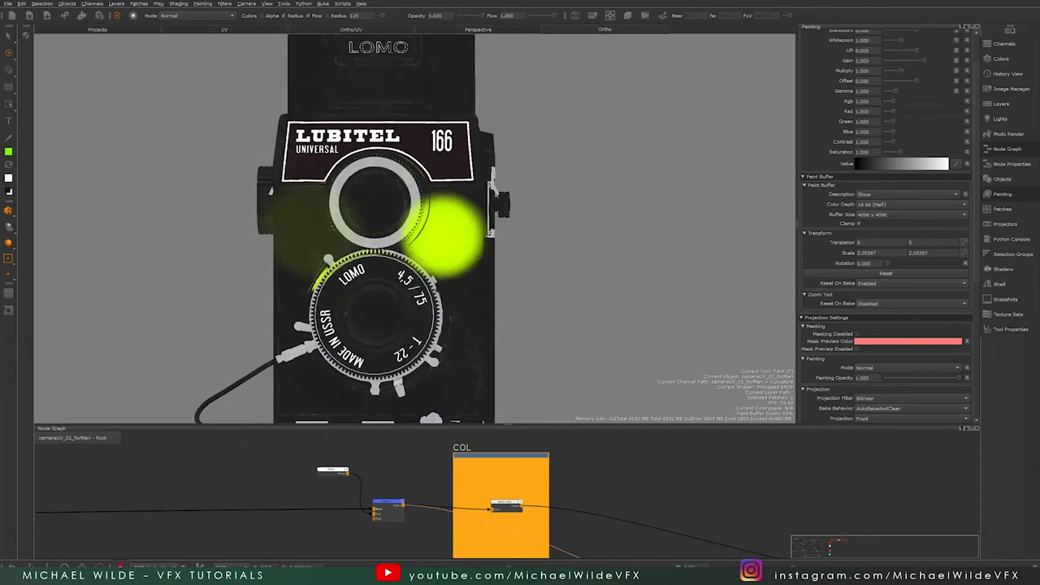
# Step: Undo the opacity test dabs and compare green dabs beside the upper lens with brush flow at 0.010 and at 1.000
pyautogui.hotkey('ctrl', 'z')
pyautogui.moveTo(554, 16); pyautogui.dragTo(529, 16)
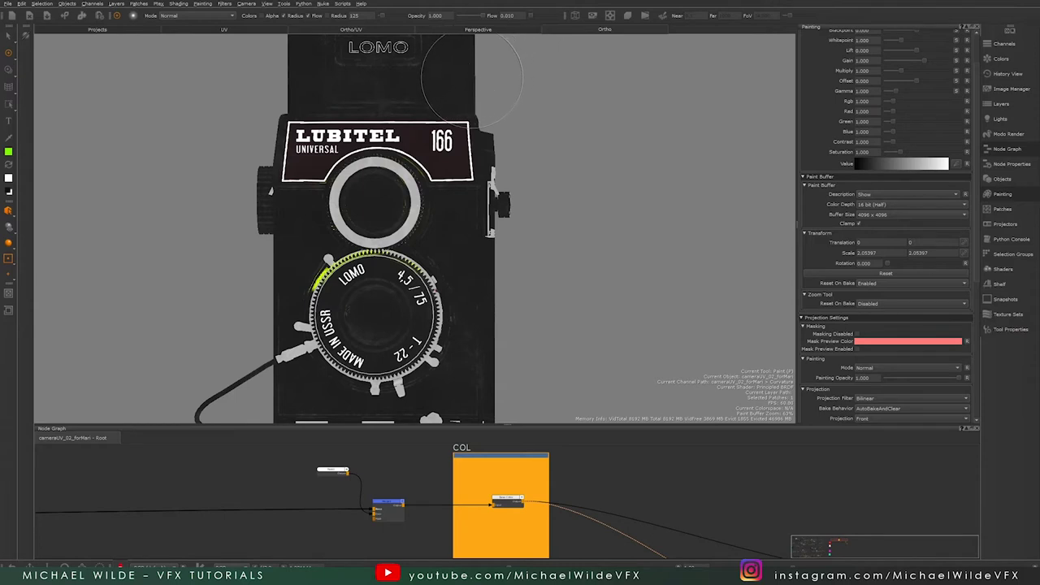
pyautogui.moveTo(296, 231)
pyautogui.mouseDown()
pyautogui.moveTo(295, 252)
pyautogui.moveTo(301, 207)
pyautogui.moveTo(299, 244)
pyautogui.moveTo(292, 234)
pyautogui.moveTo(304, 219)
pyautogui.moveTo(291, 238)
pyautogui.moveTo(300, 264)
pyautogui.moveTo(302, 207)
pyautogui.moveTo(303, 233)
pyautogui.mouseUp()
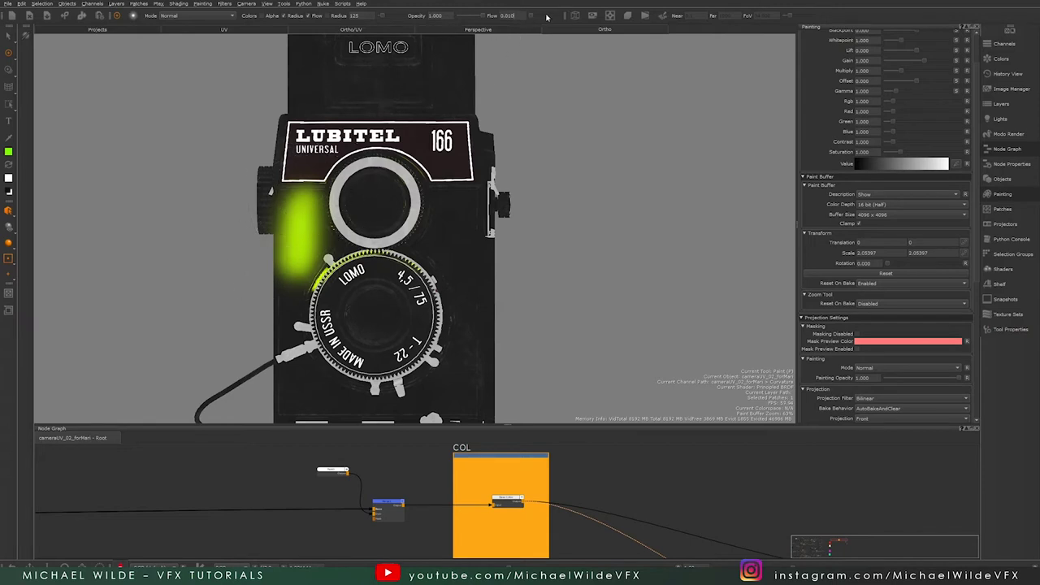
pyautogui.moveTo(531, 16); pyautogui.dragTo(556, 16)
pyautogui.moveTo(452, 240); pyautogui.dragTo(453, 226)
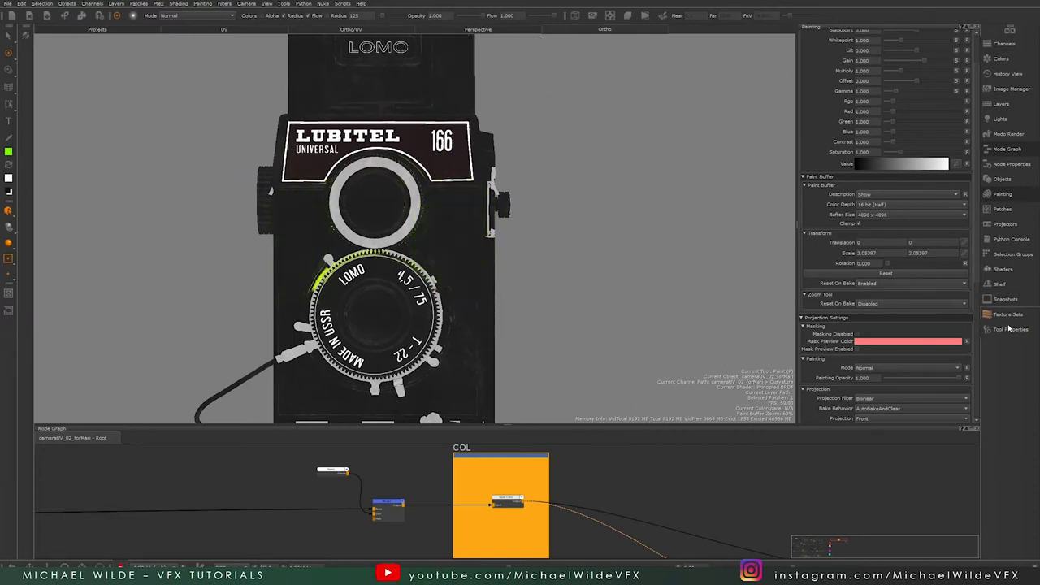
# Step: Open the paint tool's properties, widen their display, and set the brush radius to 60
pyautogui.click(1008, 329)
pyautogui.moveTo(695, 4); pyautogui.dragTo(819, 50)
pyautogui.moveTo(750, 53)
pyautogui.mouseDown()
pyautogui.moveTo(773, 49)
pyautogui.moveTo(824, 116)
pyautogui.moveTo(789, 121)
pyautogui.moveTo(801, 115)
pyautogui.mouseUp()
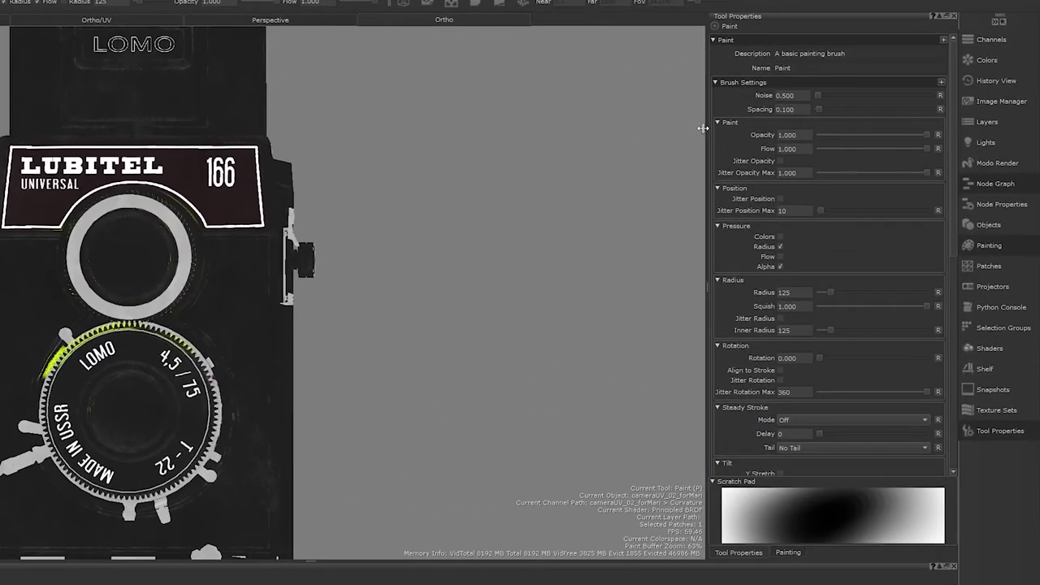
pyautogui.moveTo(703, 127); pyautogui.dragTo(562, 124)
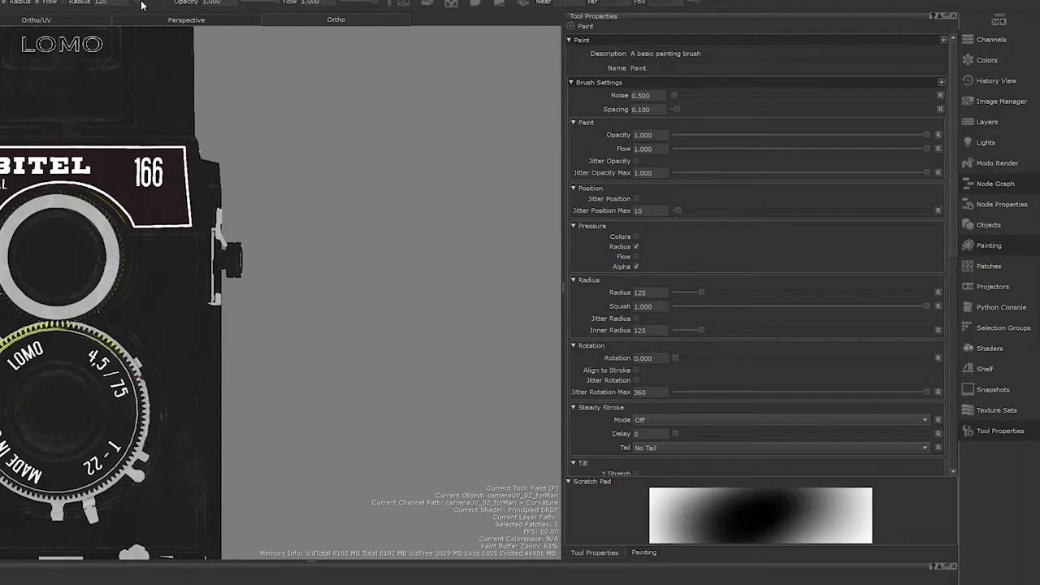
pyautogui.write('60')
pyautogui.press('Return')
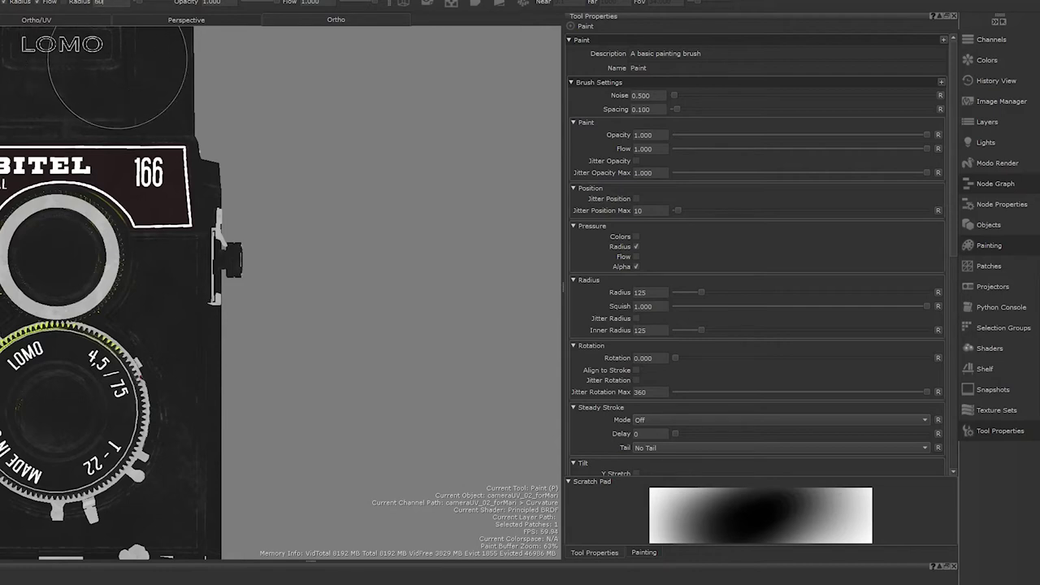
# Step: Try position jitter with a maximum of 80 in a green stroke beside the lenses, undo the stroke, and disable the jitter
pyautogui.moveTo(678, 210)
pyautogui.mouseDown()
pyautogui.moveTo(925, 210)
pyautogui.moveTo(675, 211)
pyautogui.moveTo(693, 210)
pyautogui.mouseUp()
pyautogui.click(636, 200)
pyautogui.moveTo(171, 341)
pyautogui.mouseDown()
pyautogui.moveTo(147, 305)
pyautogui.moveTo(163, 382)
pyautogui.moveTo(152, 227)
pyautogui.moveTo(167, 238)
pyautogui.mouseUp()
pyautogui.hotkey('ctrl', 'z')
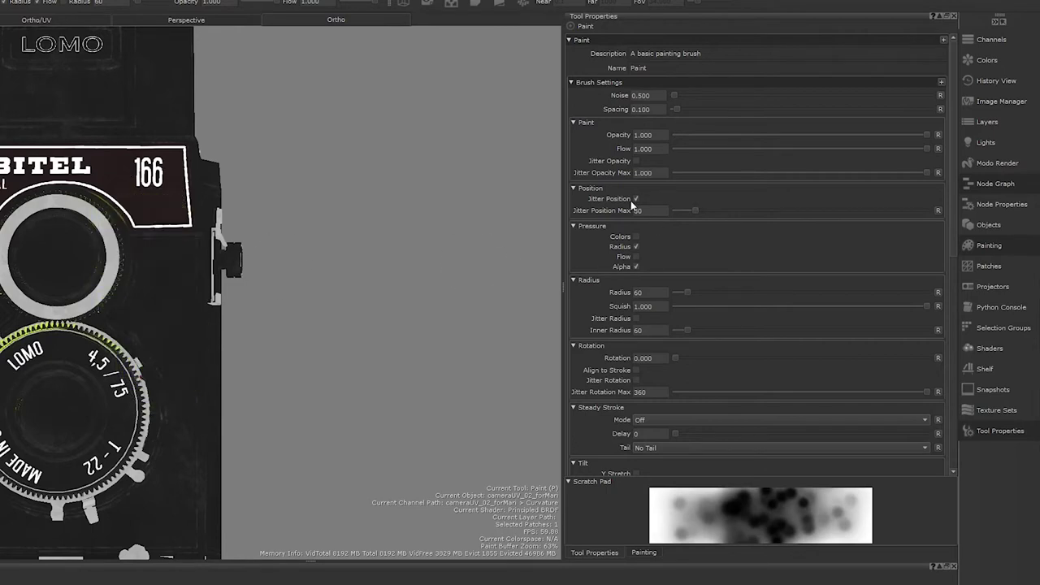
pyautogui.click(637, 200)
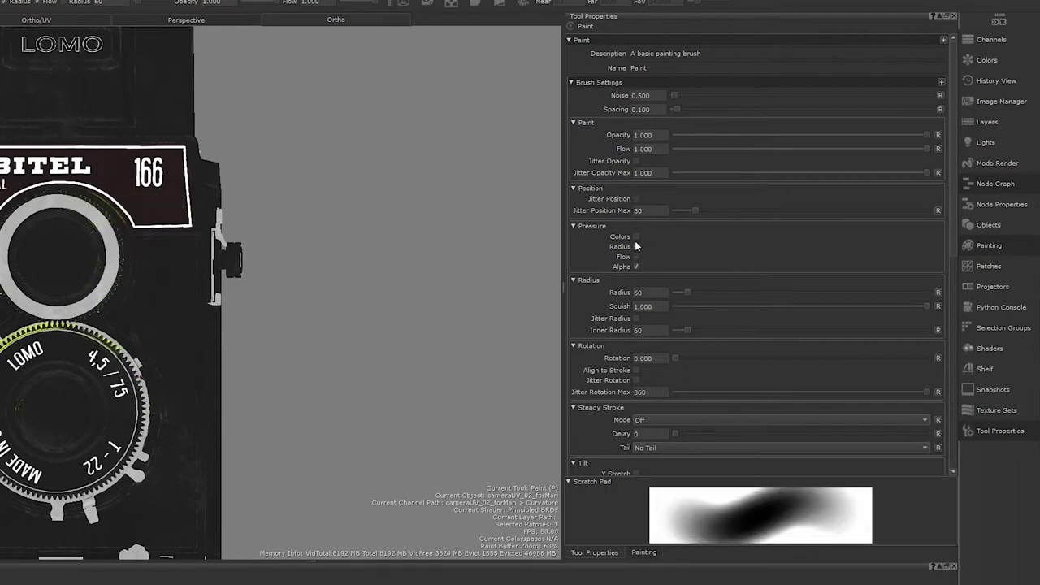
# Step: Try radius jitter with the inner radius set to 1, disable it, and try rotating the brush before restoring rotation to 0.000
pyautogui.click(636, 318)
pyautogui.moveTo(690, 329)
pyautogui.mouseDown()
pyautogui.moveTo(727, 331)
pyautogui.moveTo(660, 331)
pyautogui.moveTo(748, 331)
pyautogui.moveTo(677, 330)
pyautogui.mouseUp()
pyautogui.click(634, 319)
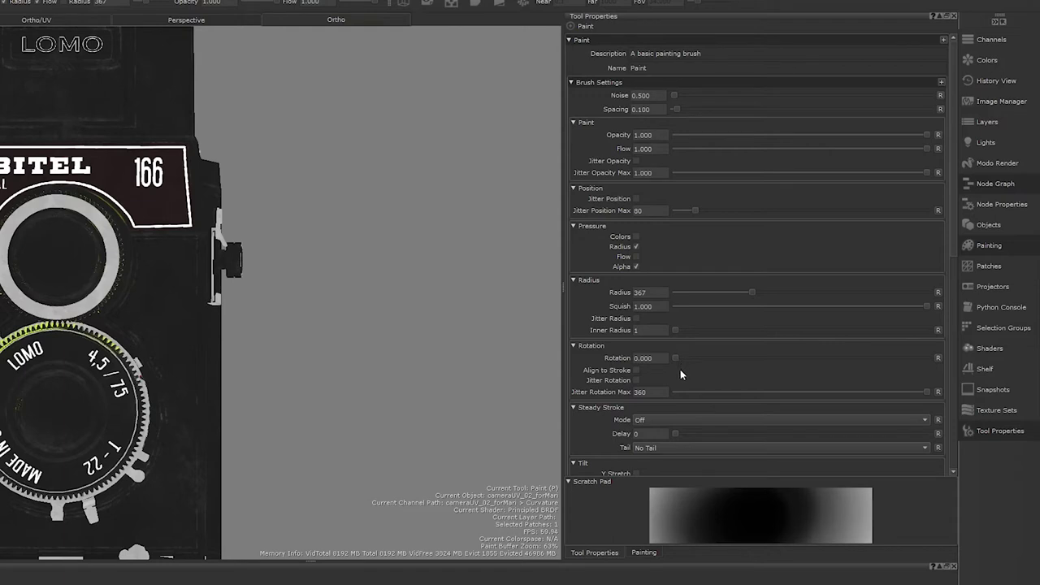
pyautogui.moveTo(677, 357); pyautogui.dragTo(830, 358)
pyautogui.moveTo(720, 356); pyautogui.dragTo(657, 354)
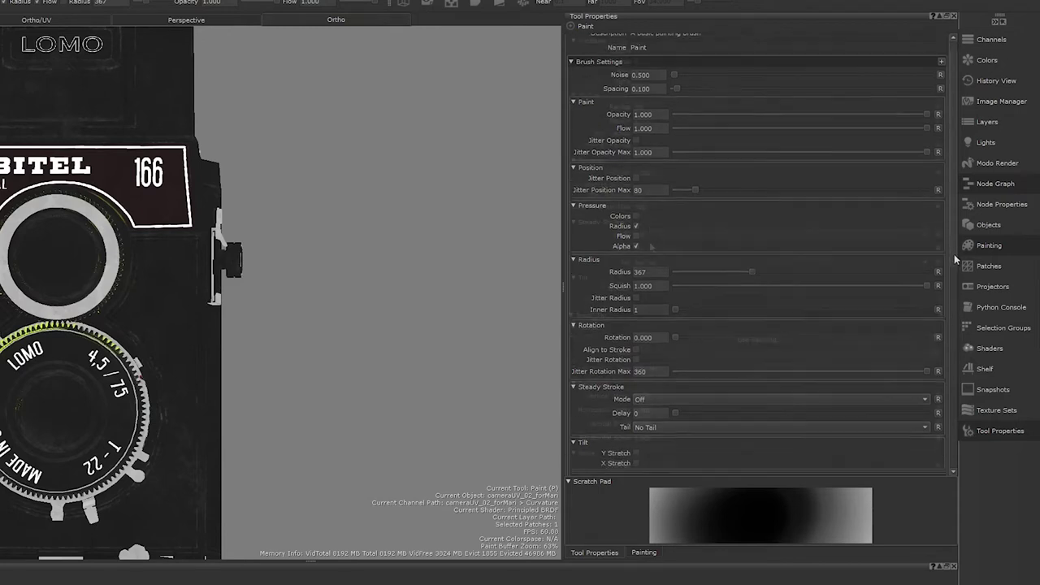
# Step: Set Steady Stroke to Smoothing with a delay of 74 and paint a looping green stroke at radius 24 over the camera front
pyautogui.scroll(-5, 651, 235)
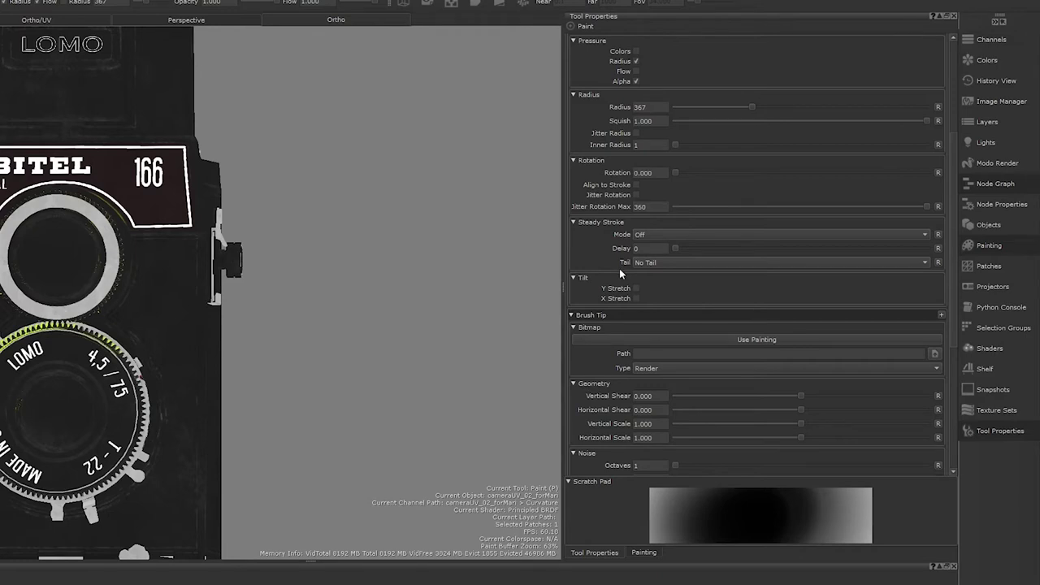
pyautogui.click(655, 234)
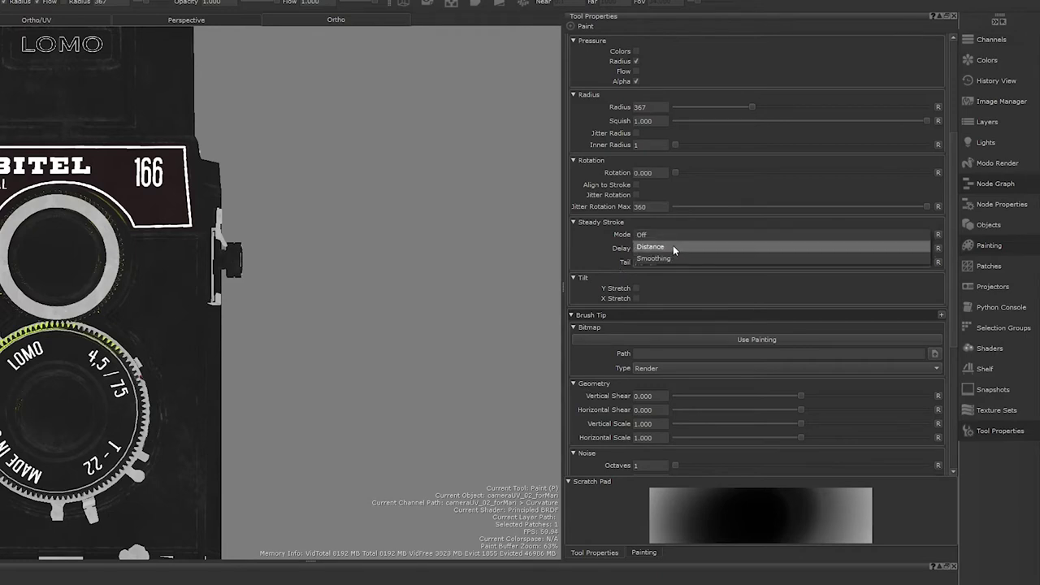
pyautogui.click(679, 257)
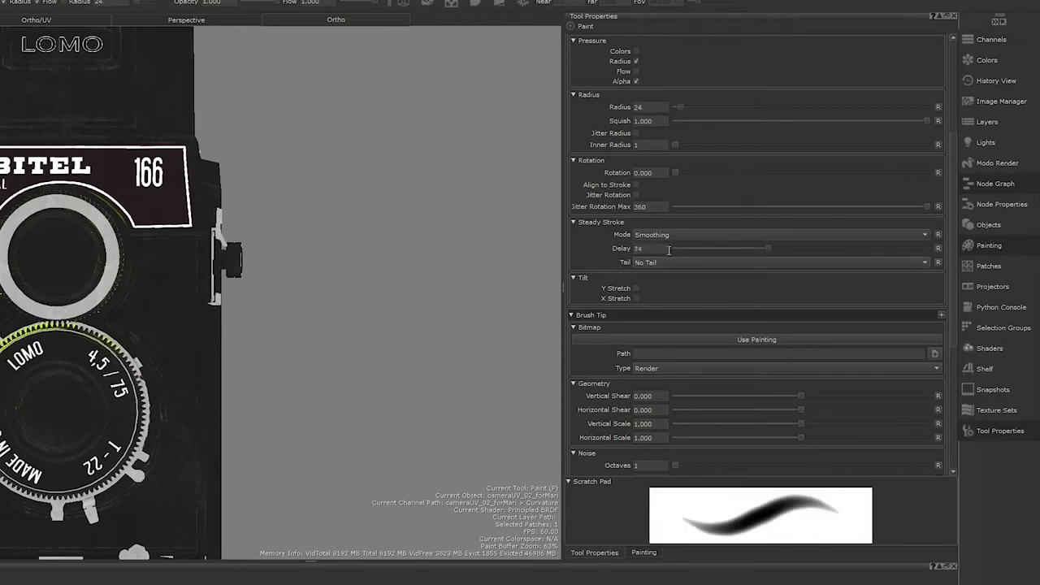
pyautogui.moveTo(138, 197)
pyautogui.mouseDown()
pyautogui.moveTo(164, 259)
pyautogui.moveTo(167, 443)
pyautogui.moveTo(114, 508)
pyautogui.moveTo(183, 532)
pyautogui.moveTo(41, 391)
pyautogui.moveTo(122, 281)
pyautogui.moveTo(195, 423)
pyautogui.mouseUp()
# Step: Turn Steady Stroke off, paint wobbly green strokes over the camera front for comparison, and undo the test strokes
pyautogui.click(654, 235)
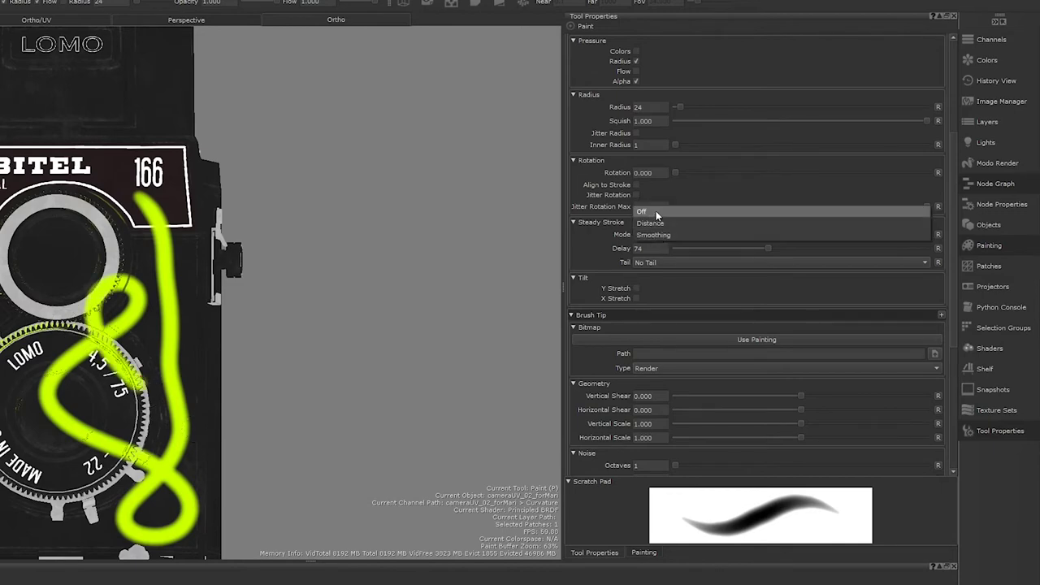
pyautogui.click(650, 208)
pyautogui.moveTo(221, 135)
pyautogui.mouseDown()
pyautogui.moveTo(135, 165)
pyautogui.moveTo(121, 227)
pyautogui.moveTo(173, 229)
pyautogui.moveTo(113, 401)
pyautogui.mouseUp()
pyautogui.moveTo(248, 345); pyautogui.dragTo(262, 395)
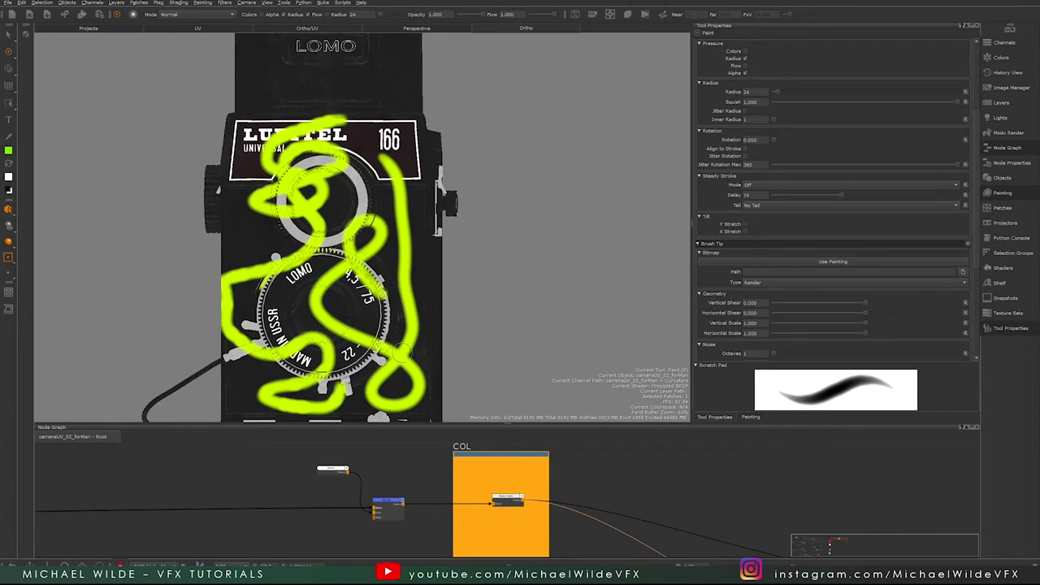
pyautogui.hotkey('ctrl', 'z')
pyautogui.hotkey('ctrl', 'z')
# Step: Set Steady Stroke to Smoothing with a delay of 170, paint a curved green test stroke over the lenses, and undo it
pyautogui.click(772, 186)
pyautogui.click(756, 195)
pyautogui.moveTo(396, 190)
pyautogui.mouseDown()
pyautogui.moveTo(426, 238)
pyautogui.moveTo(256, 295)
pyautogui.moveTo(341, 381)
pyautogui.moveTo(449, 286)
pyautogui.mouseUp()
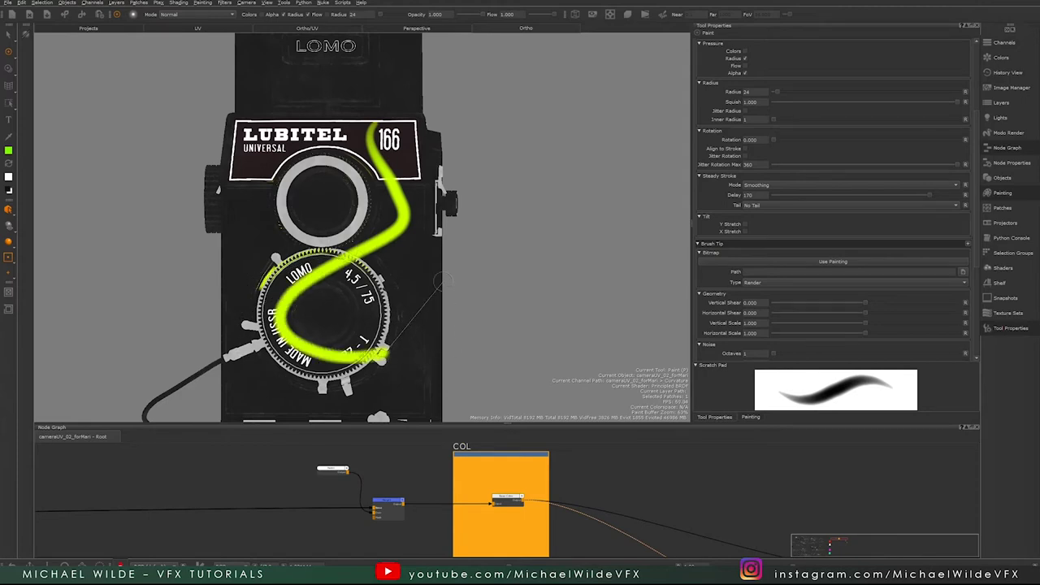
pyautogui.hotkey('ctrl', 'z')
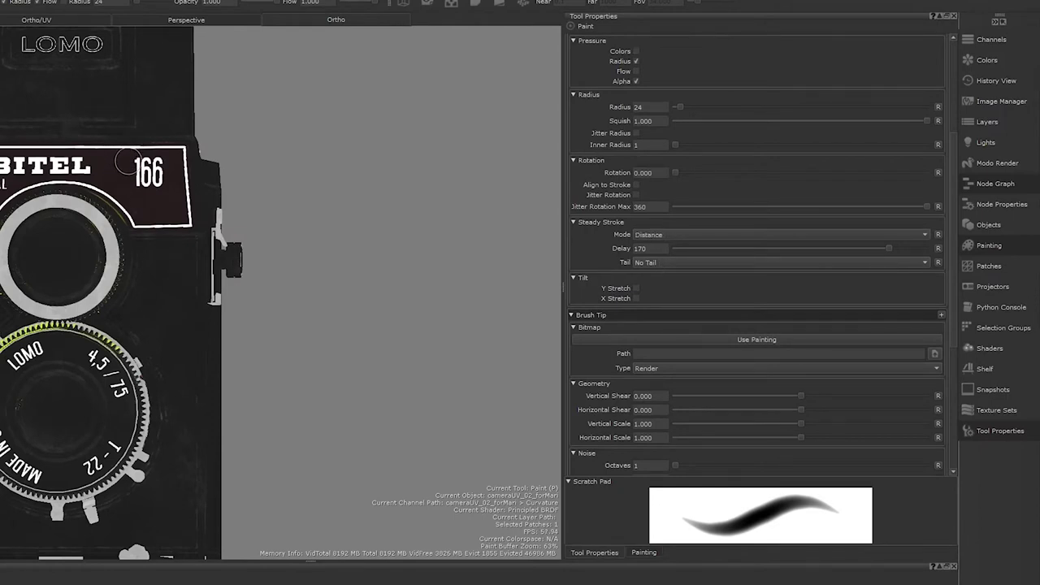
# Step: Compare green strokes in the Distance and Smoothing steady stroke modes across the camera front, and undo them
pyautogui.moveTo(148, 162)
pyautogui.mouseDown()
pyautogui.moveTo(175, 302)
pyautogui.moveTo(175, 401)
pyautogui.mouseUp()
pyautogui.hotkey('ctrl', 'z')
pyautogui.moveTo(130, 150)
pyautogui.mouseDown()
pyautogui.moveTo(158, 250)
pyautogui.moveTo(170, 487)
pyautogui.mouseUp()
pyautogui.moveTo(171, 487); pyautogui.dragTo(122, 545)
pyautogui.click(663, 238)
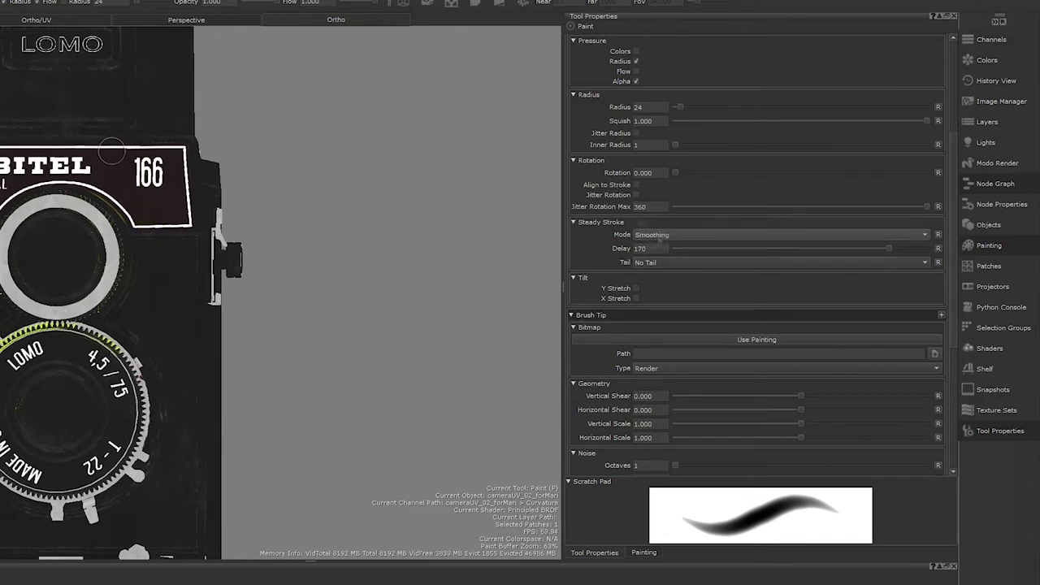
pyautogui.moveTo(114, 151)
pyautogui.mouseDown()
pyautogui.moveTo(140, 196)
pyautogui.moveTo(154, 276)
pyautogui.moveTo(122, 520)
pyautogui.mouseUp()
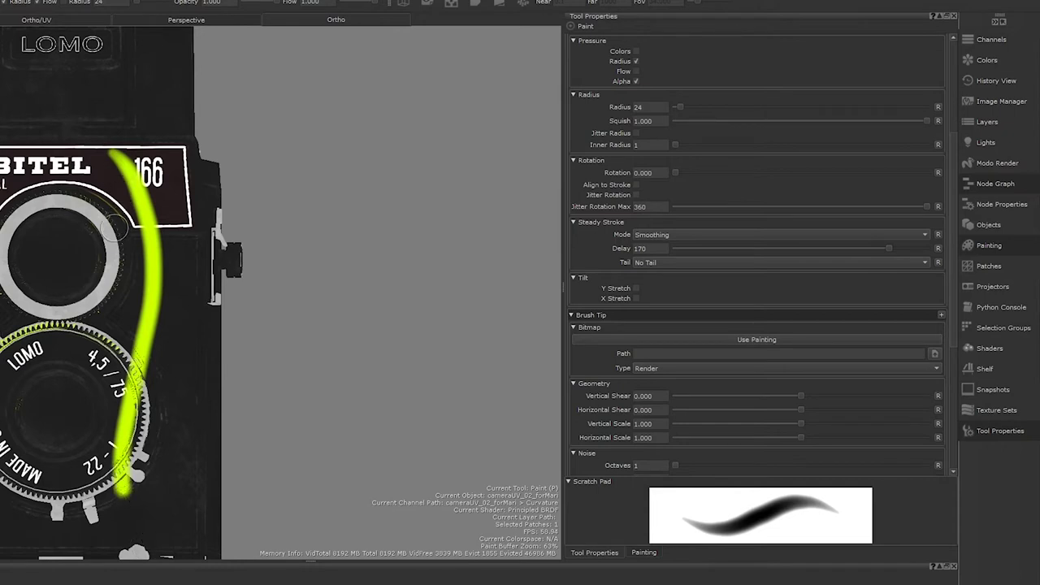
pyautogui.hotkey('ctrl', 'z')
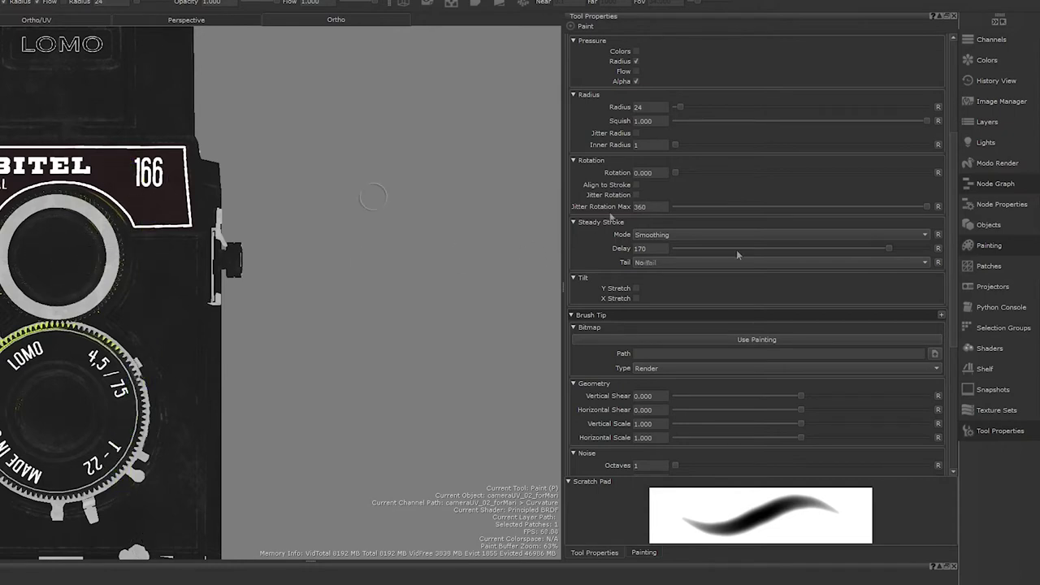
# Step: Compare smoothed green strokes beside the lenses with the steady stroke tail set to No Tail and to Meet
pyautogui.click(651, 261)
pyautogui.click(657, 250)
pyautogui.click(656, 262)
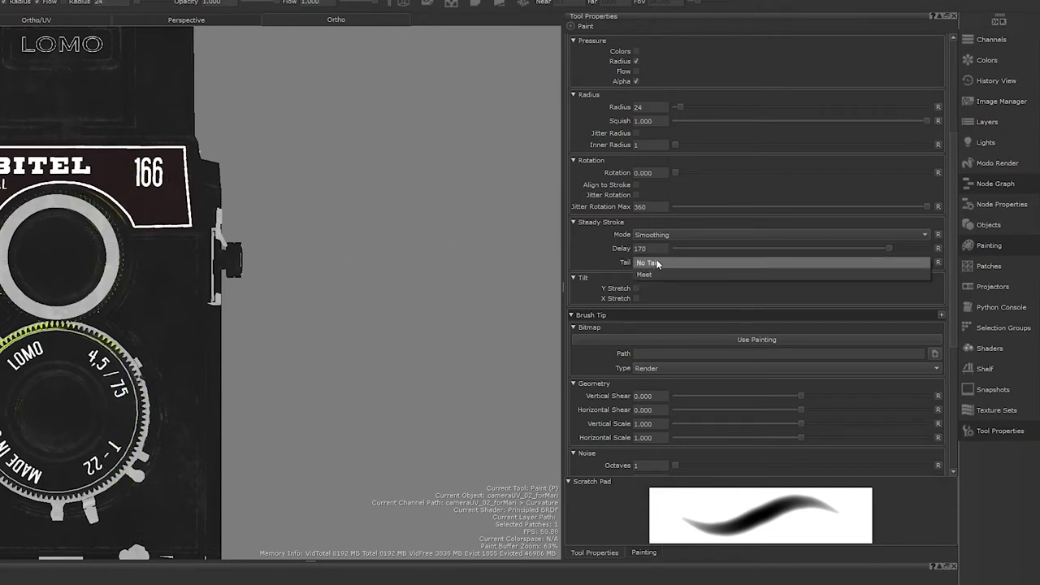
pyautogui.click(124, 169)
pyautogui.moveTo(100, 140)
pyautogui.mouseDown()
pyautogui.moveTo(171, 428)
pyautogui.moveTo(221, 445)
pyautogui.mouseUp()
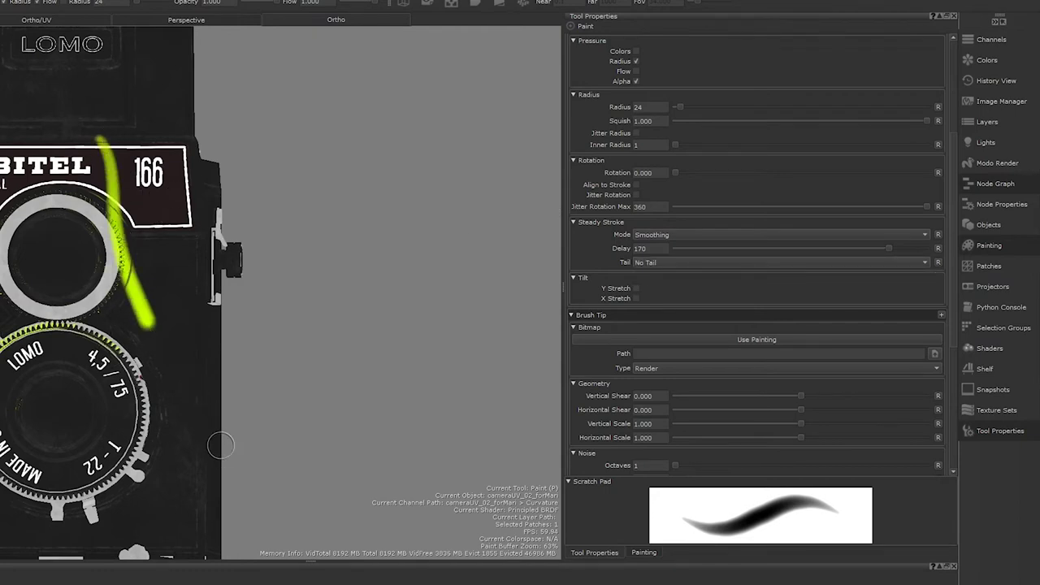
pyautogui.click(655, 262)
pyautogui.click(656, 275)
pyautogui.moveTo(132, 126)
pyautogui.mouseDown()
pyautogui.moveTo(171, 203)
pyautogui.moveTo(172, 473)
pyautogui.mouseUp()
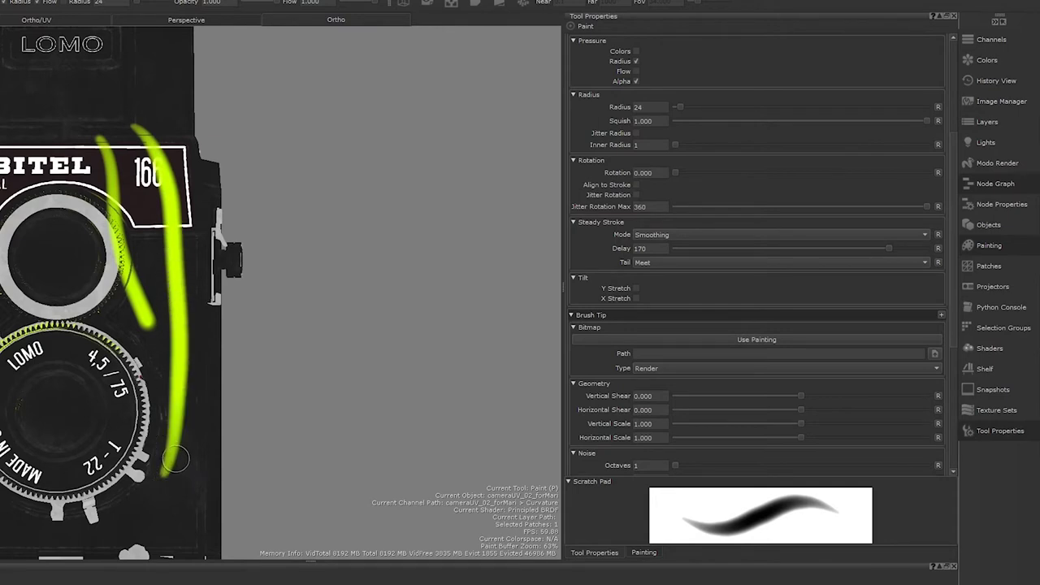
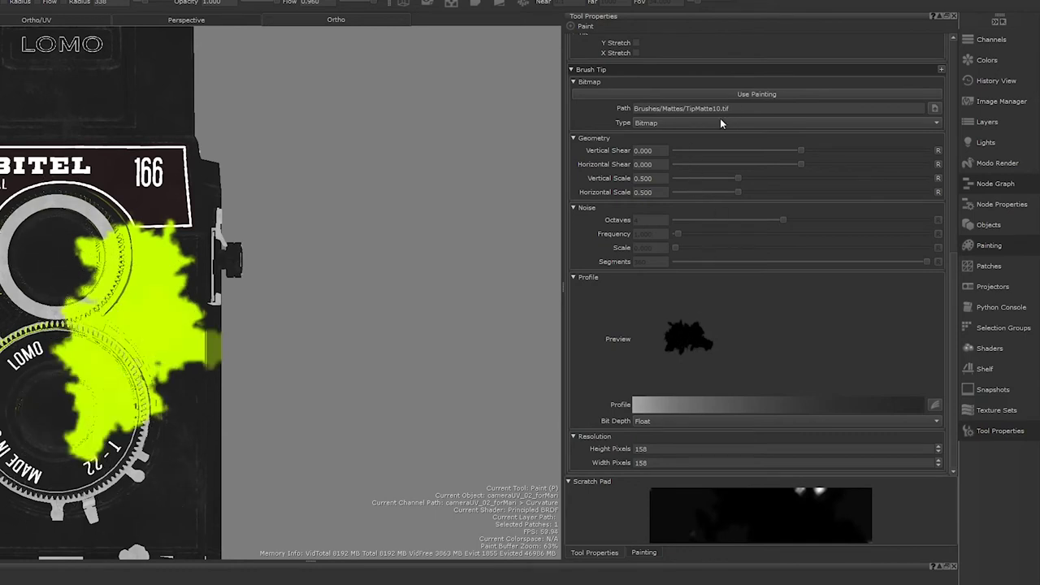
# Step: Paint a green test stroke over the camera with the TipMatte10.tif bitmap brush tip, and undo the test strokes
pyautogui.press('r')
pyautogui.moveTo(119, 180)
pyautogui.mouseDown()
pyautogui.moveTo(77, 179)
pyautogui.moveTo(50, 216)
pyautogui.moveTo(178, 509)
pyautogui.mouseUp()
pyautogui.hotkey('ctrl', 'z')
pyautogui.hotkey('ctrl', 'z')
pyautogui.hotkey('ctrl', 'z')
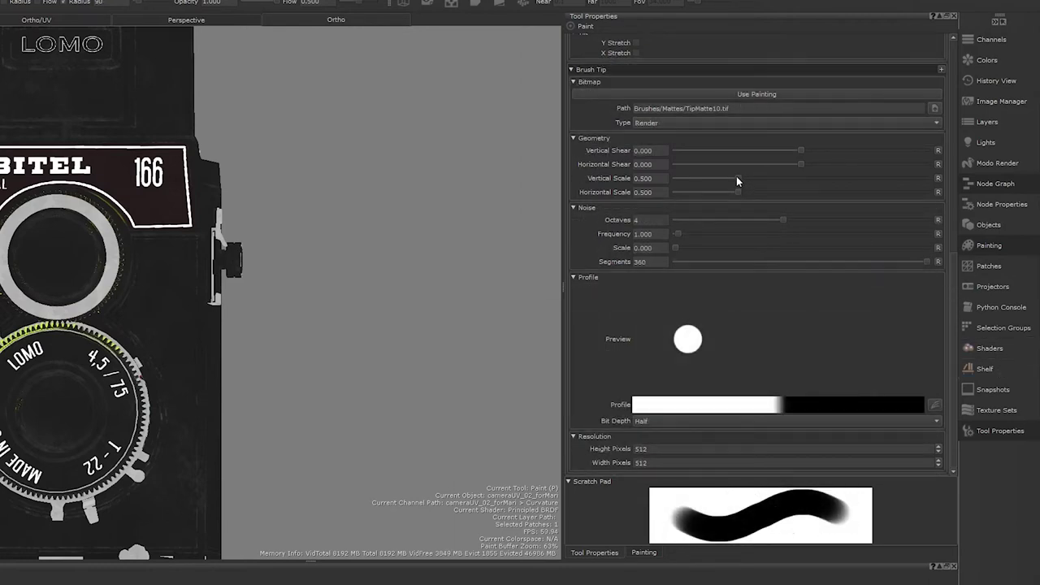
# Step: Stretch the rendered brush tip to a vertical scale of 1.301 and set the brush spacing to 0.820
pyautogui.moveTo(737, 181)
pyautogui.mouseDown()
pyautogui.moveTo(795, 178)
pyautogui.moveTo(690, 179)
pyautogui.moveTo(774, 184)
pyautogui.moveTo(795, 179)
pyautogui.moveTo(799, 164)
pyautogui.moveTo(870, 175)
pyautogui.mouseUp()
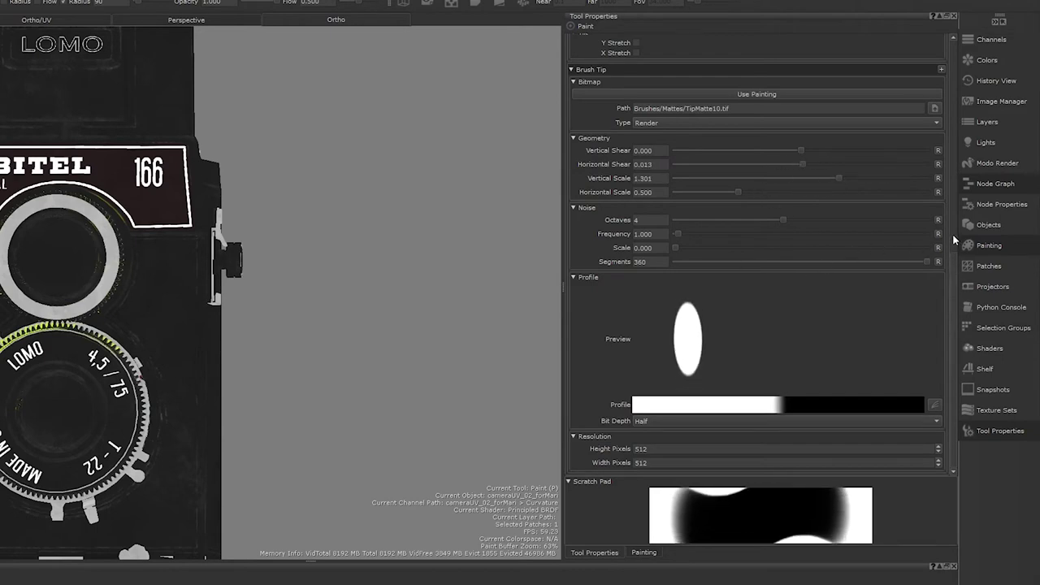
pyautogui.moveTo(953, 273); pyautogui.dragTo(925, 57)
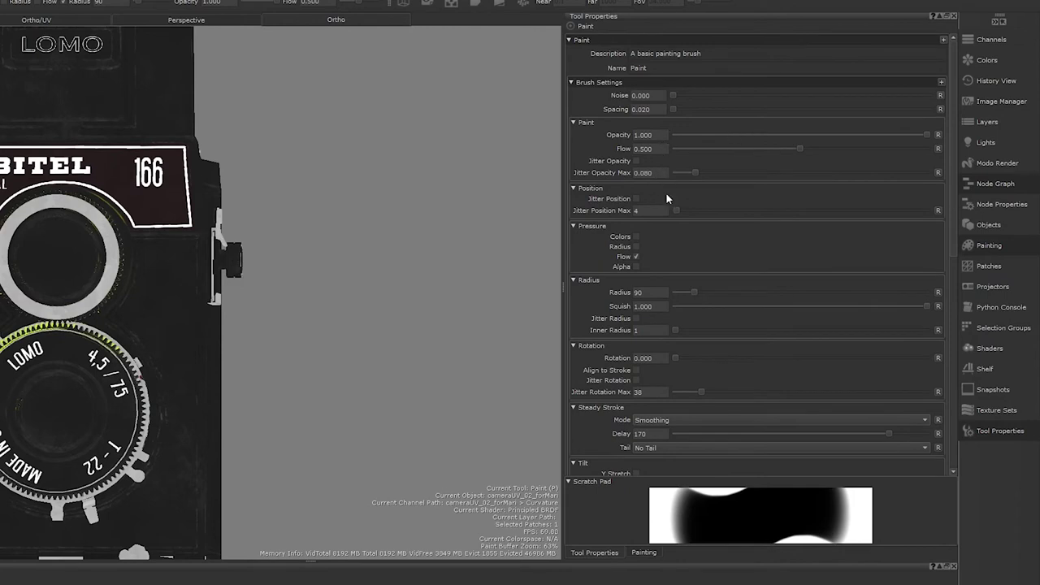
pyautogui.moveTo(673, 107)
pyautogui.mouseDown()
pyautogui.moveTo(750, 107)
pyautogui.moveTo(682, 109)
pyautogui.moveTo(728, 105)
pyautogui.moveTo(702, 105)
pyautogui.moveTo(714, 109)
pyautogui.mouseUp()
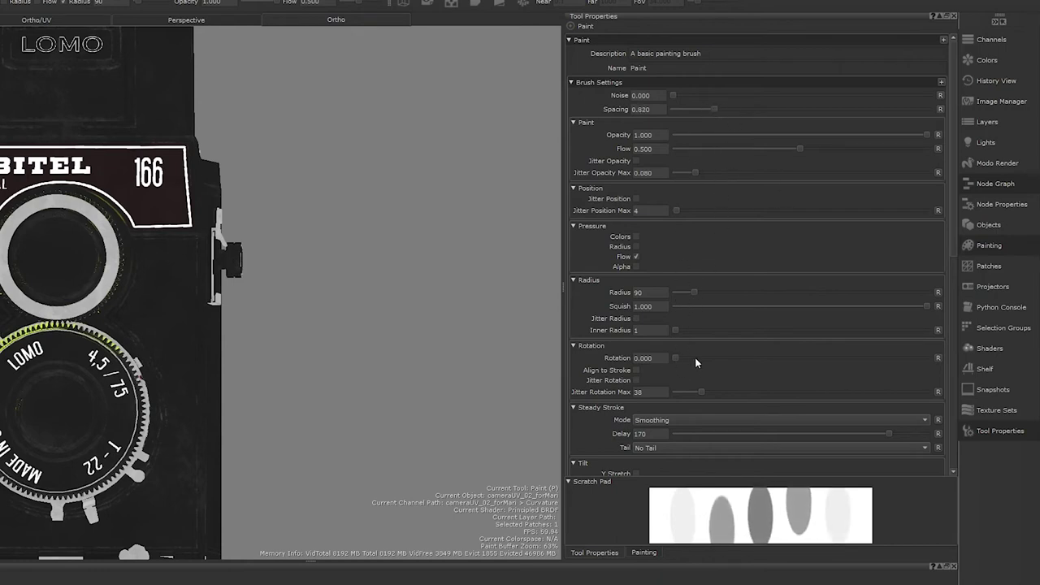
# Step: Make the brush tip align to the stroke direction and reduce the brush radius to 22
pyautogui.moveTo(695, 358)
pyautogui.mouseDown()
pyautogui.moveTo(778, 371)
pyautogui.moveTo(640, 371)
pyautogui.mouseUp()
pyautogui.click(637, 370)
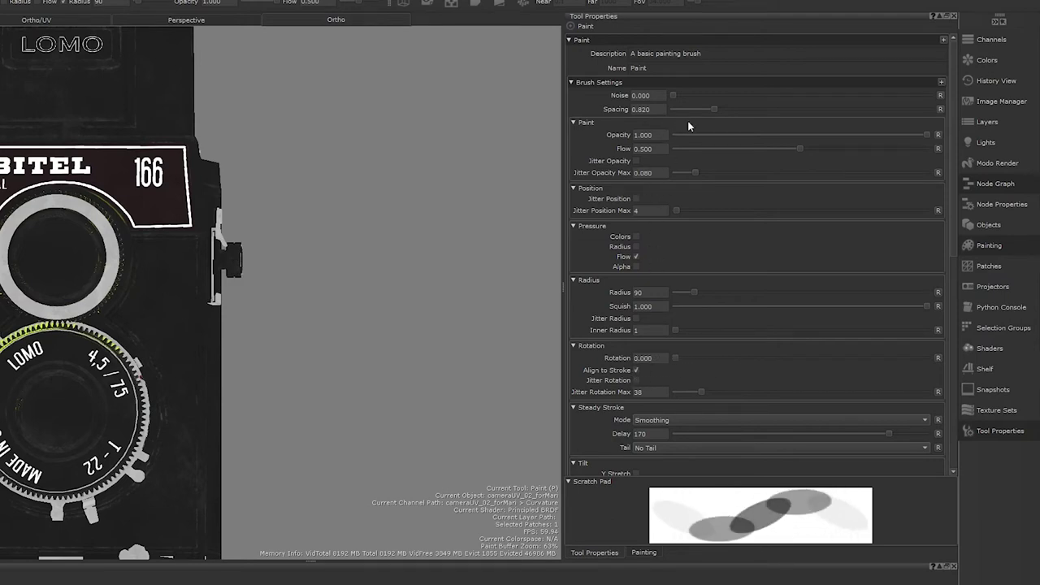
pyautogui.moveTo(692, 298); pyautogui.dragTo(678, 298)
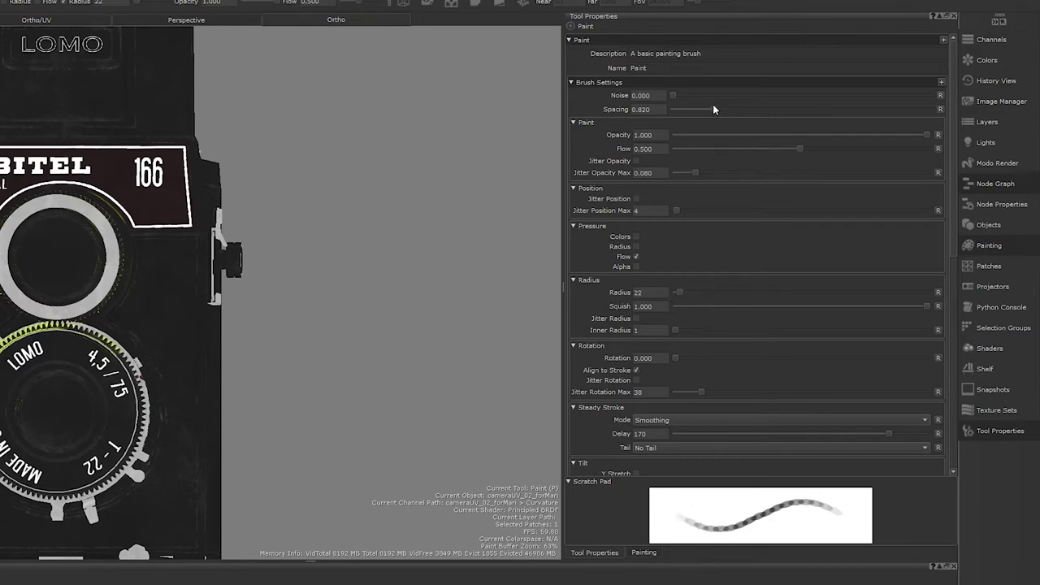
# Step: Set the brush spacing to 1.680, the maximum opacity jitter to 0.000, and the flow to 1.000
pyautogui.moveTo(714, 109); pyautogui.dragTo(766, 109)
pyautogui.moveTo(695, 172); pyautogui.dragTo(672, 172)
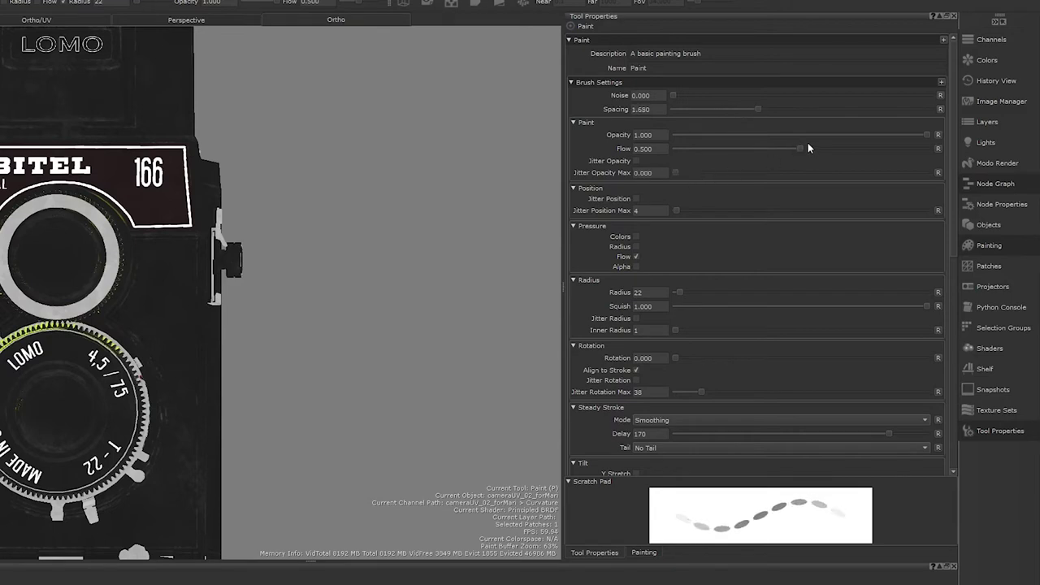
pyautogui.moveTo(808, 145); pyautogui.dragTo(960, 148)
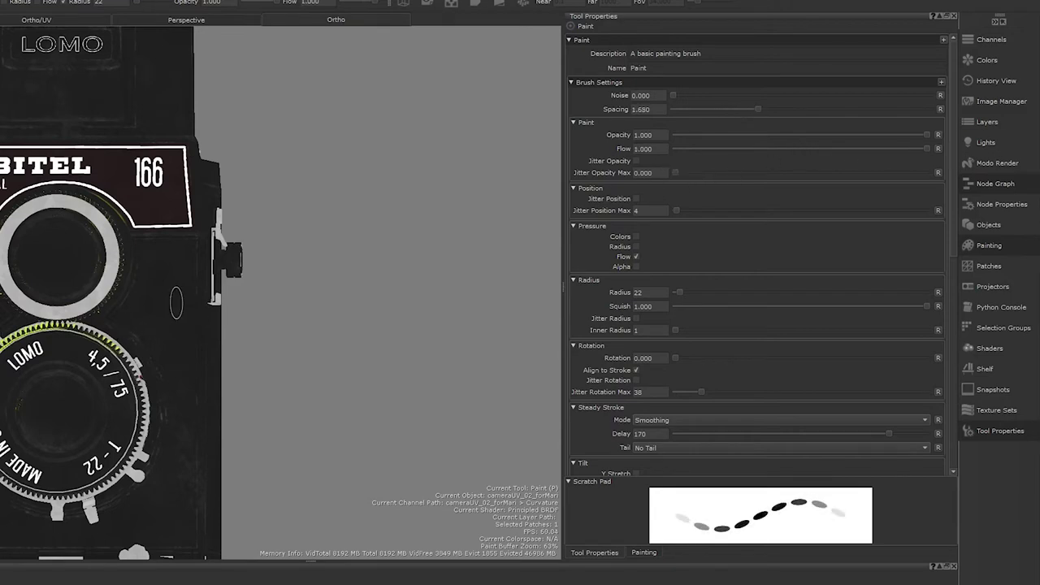
# Step: Test the stitch-like dashed brush with green strokes down the camera's side, reducing the radius to 6, and undo the last stroke
pyautogui.moveTo(158, 248)
pyautogui.mouseDown()
pyautogui.moveTo(162, 439)
pyautogui.moveTo(139, 533)
pyautogui.mouseUp()
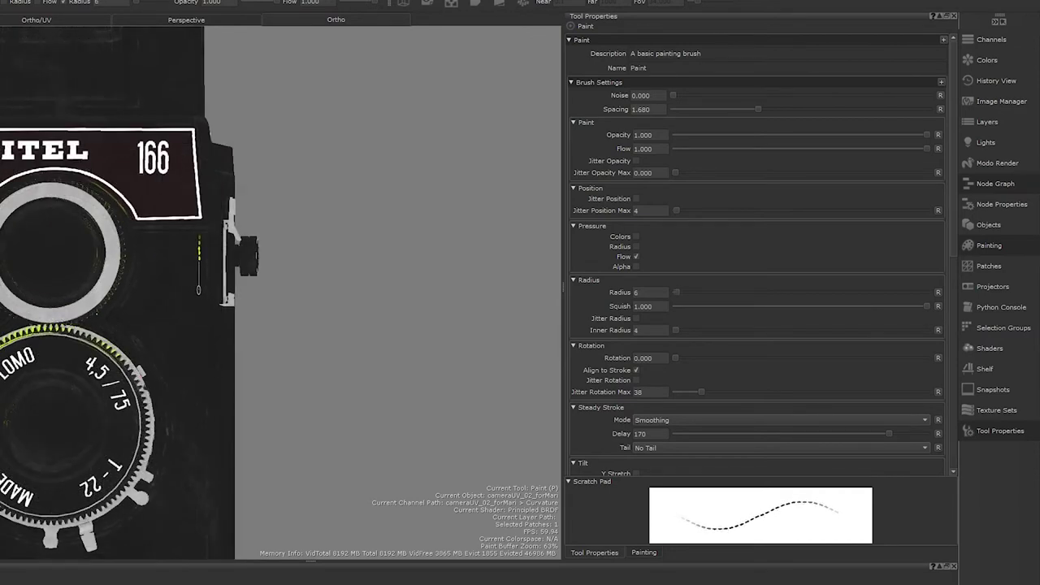
pyautogui.moveTo(198, 257); pyautogui.dragTo(212, 526)
pyautogui.hotkey('ctrl', 'z')
# Step: Enlarge the brush radius to 70, paint widely spaced green ellipses down the camera's side, and undo them
pyautogui.moveTo(184, 327); pyautogui.dragTo(236, 328)
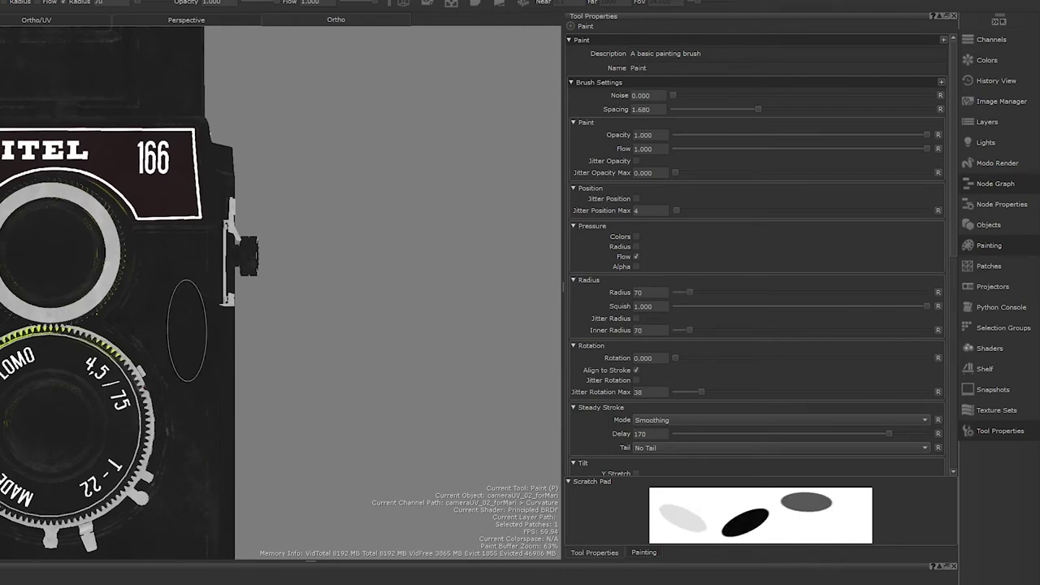
pyautogui.moveTo(185, 290); pyautogui.dragTo(199, 508)
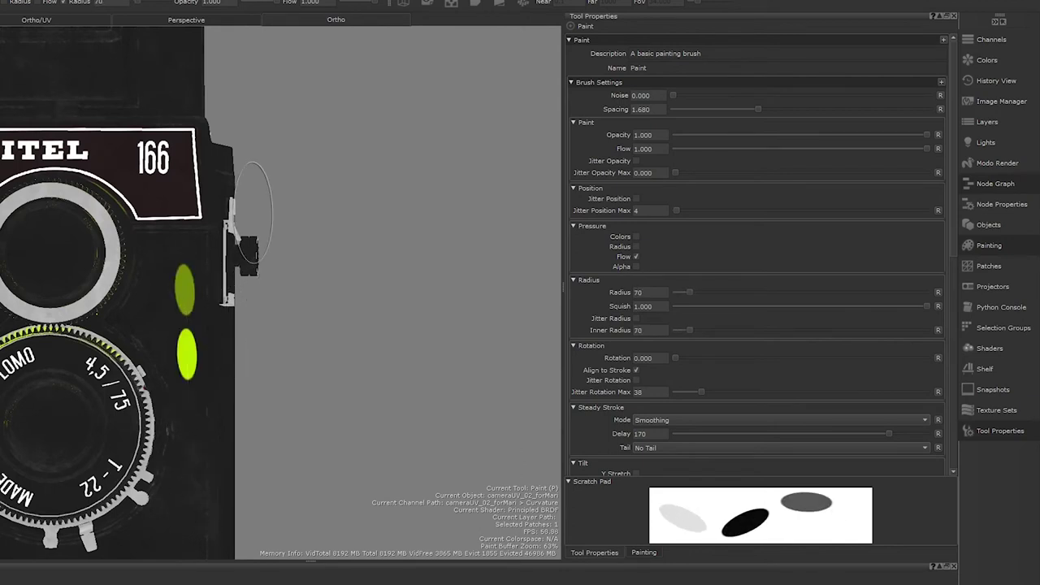
pyautogui.hotkey('ctrl', 'z')
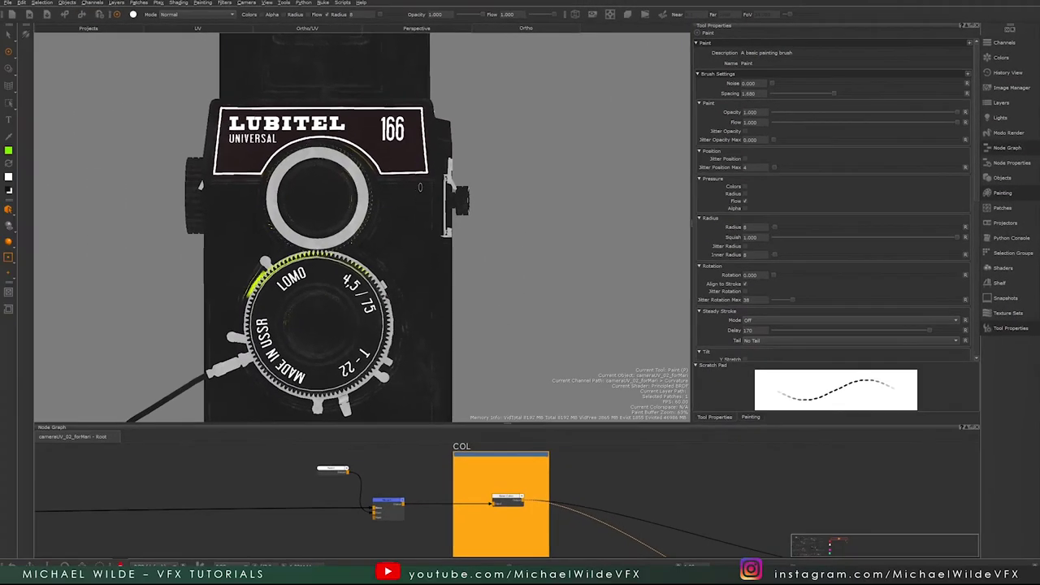
# Step: Undo a freehand dashed test stroke at radius 8 and paint connected straight dashed green lines between points beside the lenses
pyautogui.moveTo(418, 196)
pyautogui.mouseDown()
pyautogui.moveTo(389, 249)
pyautogui.moveTo(420, 276)
pyautogui.mouseUp()
pyautogui.hotkey('ctrl', 'z')
pyautogui.click(426, 411)
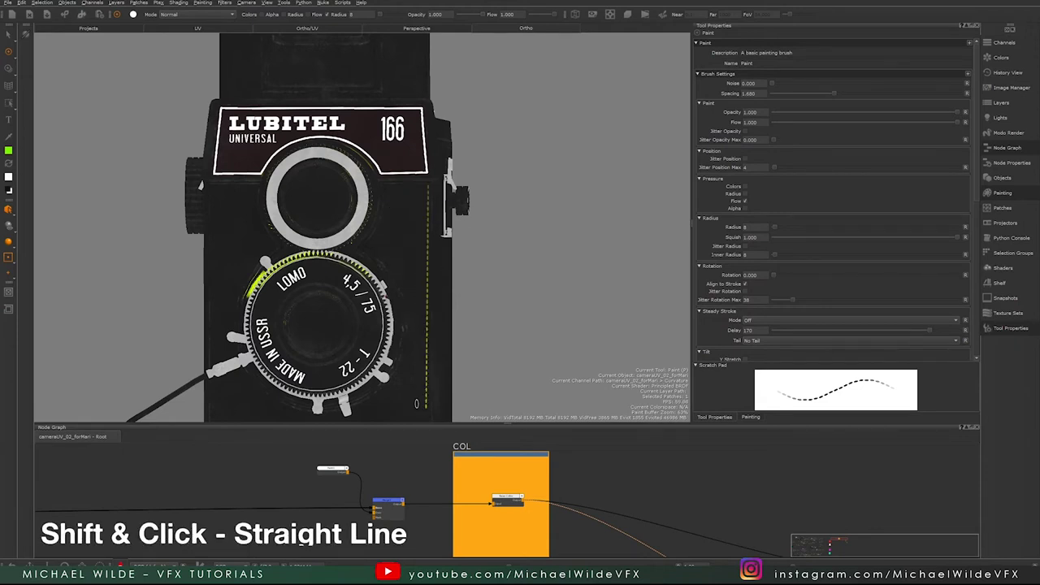
pyautogui.keyDown('shift'); pyautogui.click(436, 196); pyautogui.keyUp('shift')
pyautogui.keyDown('shift'); pyautogui.click(396, 192); pyautogui.keyUp('shift')
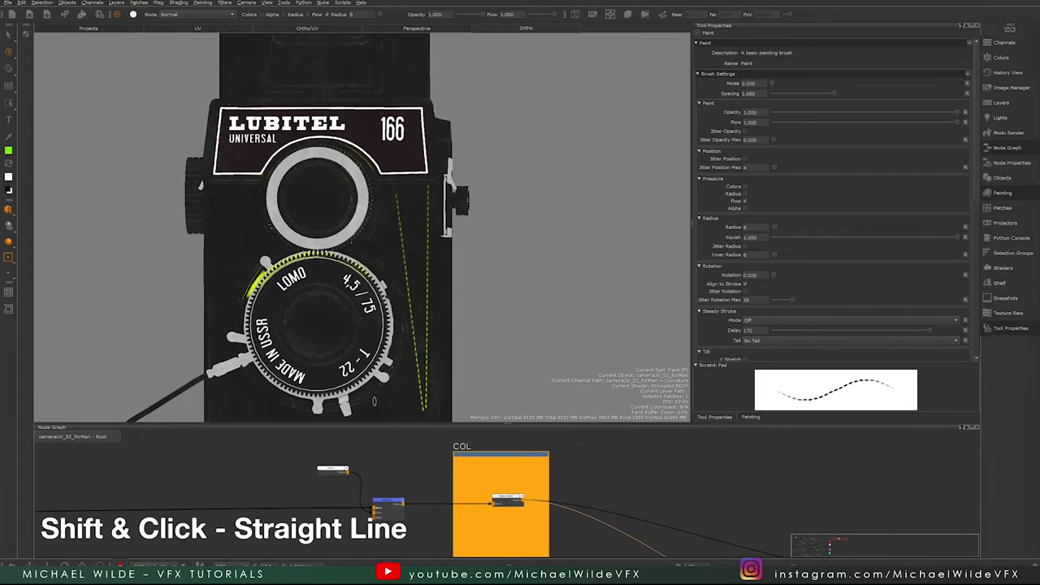
# Step: Paint two more connected straight dashed green lines beside the lenses, undo them and review the brush tip settings
pyautogui.keyDown('shift'); pyautogui.click(388, 408); pyautogui.keyUp('shift')
pyautogui.keyDown('shift'); pyautogui.click(421, 229); pyautogui.keyUp('shift')
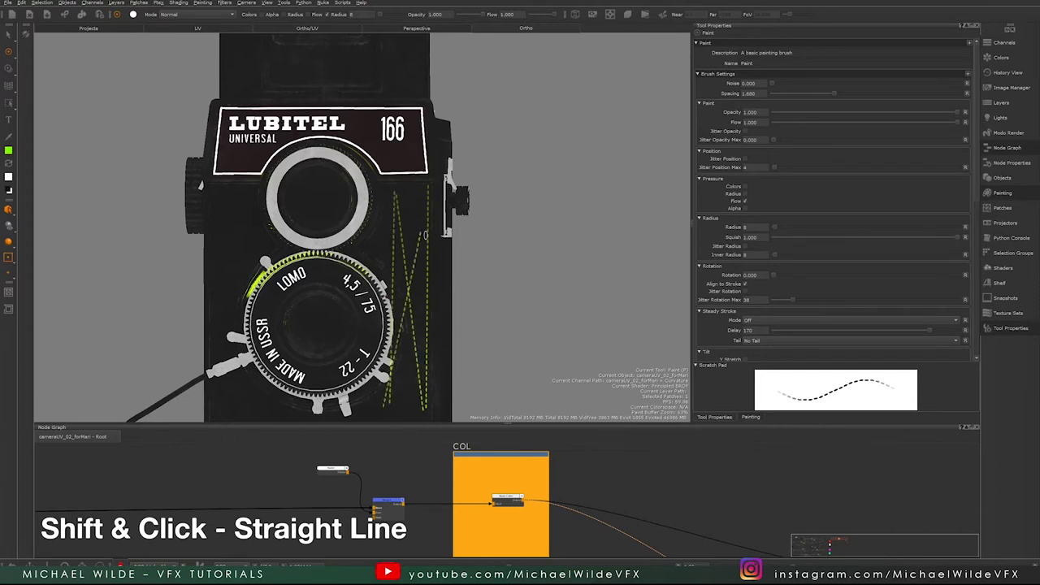
pyautogui.scroll(-10, 963, 340)
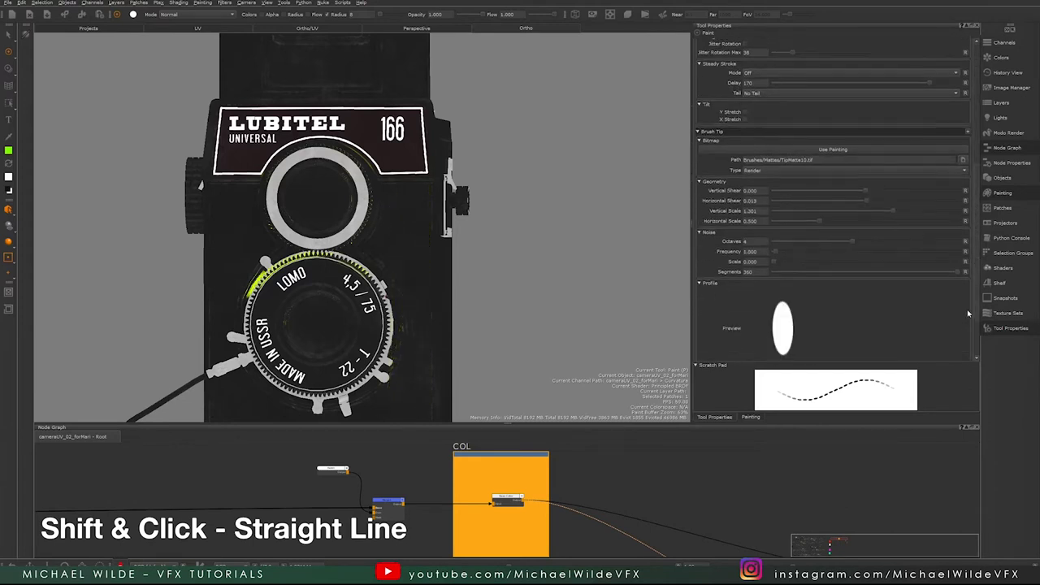
pyautogui.scroll(8, 963, 341)
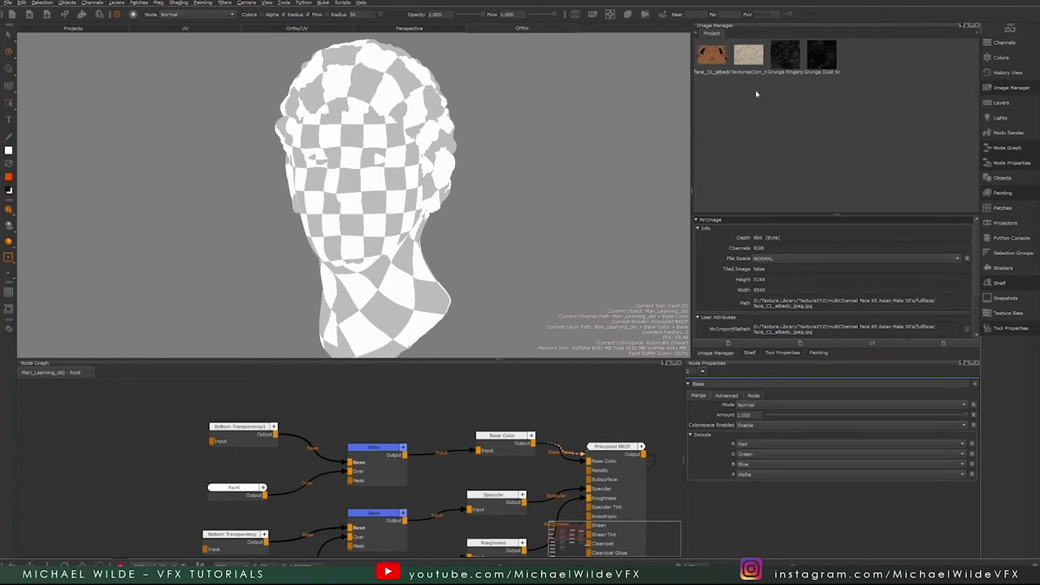
# Step: Load the face_CL_albedo image for Paint Through, then scale and move it to line up with the head
pyautogui.moveTo(716, 57)
pyautogui.mouseDown()
pyautogui.moveTo(309, 156)
pyautogui.moveTo(400, 165)
pyautogui.mouseUp()
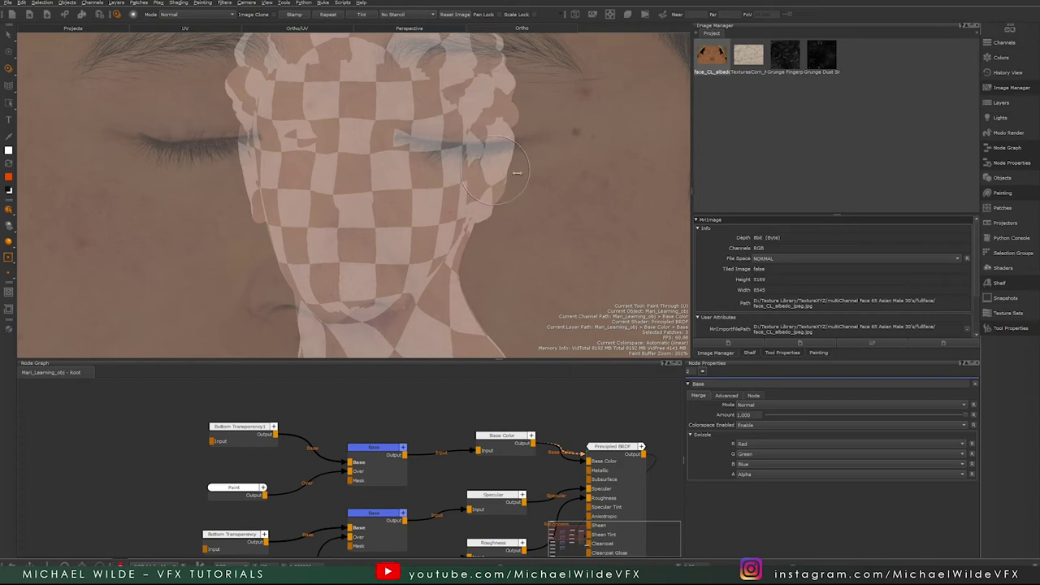
pyautogui.moveTo(517, 173)
pyautogui.keyDown('ctrl'); pyautogui.keyDown('shift'); pyautogui.mouseDown()
pyautogui.moveTo(435, 146)
pyautogui.moveTo(455, 157)
pyautogui.moveTo(431, 153)
pyautogui.moveTo(444, 163)
pyautogui.mouseUp(); pyautogui.keyUp('shift'); pyautogui.keyUp('ctrl')
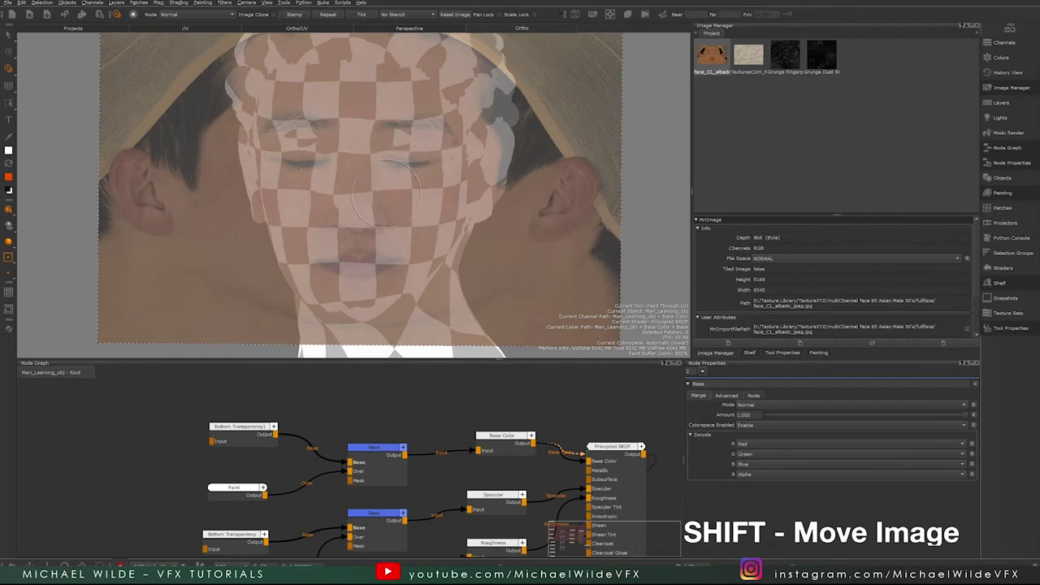
pyautogui.keyDown('shift'); pyautogui.moveTo(388, 195); pyautogui.dragTo(461, 125); pyautogui.keyUp('shift')
pyautogui.moveTo(600, 158)
pyautogui.keyDown('alt'); pyautogui.mouseDown()
pyautogui.moveTo(515, 216)
pyautogui.moveTo(603, 117)
pyautogui.moveTo(604, 167)
pyautogui.moveTo(585, 177)
pyautogui.moveTo(642, 154)
pyautogui.moveTo(534, 153)
pyautogui.moveTo(608, 144)
pyautogui.mouseUp(); pyautogui.keyUp('alt')
pyautogui.moveTo(659, 102)
pyautogui.keyDown('ctrl'); pyautogui.keyDown('shift'); pyautogui.mouseDown()
pyautogui.moveTo(760, 88)
pyautogui.moveTo(647, 93)
pyautogui.mouseUp(); pyautogui.keyUp('shift'); pyautogui.keyUp('ctrl')
pyautogui.keyDown('ctrl'); pyautogui.keyDown('shift'); pyautogui.moveTo(598, 133); pyautogui.dragTo(539, 99); pyautogui.keyUp('shift'); pyautogui.keyUp('ctrl')
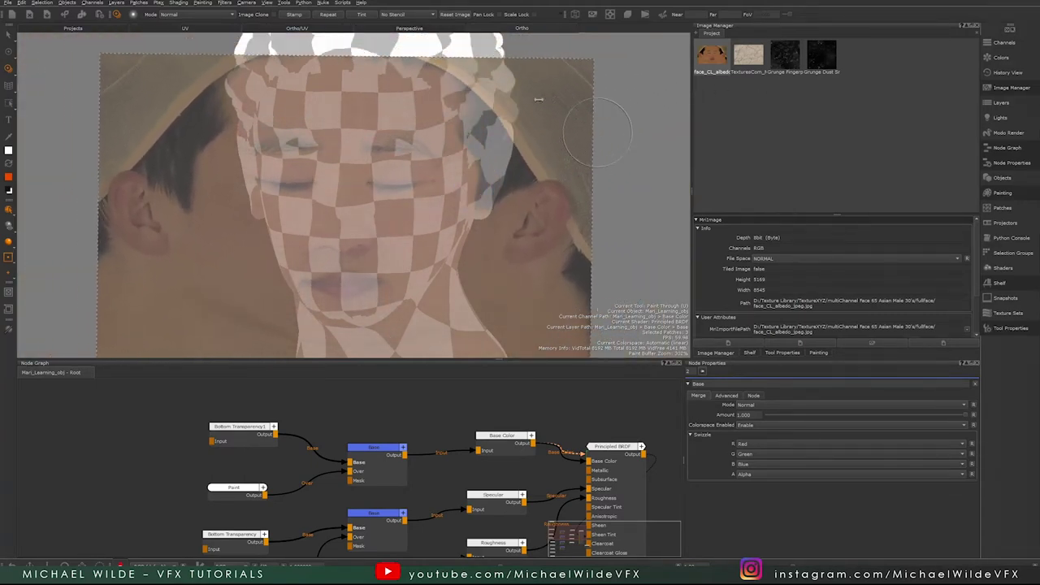
pyautogui.moveTo(512, 56)
pyautogui.mouseDown()
pyautogui.moveTo(511, 98)
pyautogui.moveTo(508, 44)
pyautogui.moveTo(506, 78)
pyautogui.moveTo(507, 54)
pyautogui.mouseUp()
# Step: Set both Image Scale values of the Paint Through image to 1 in the tool properties
pyautogui.click(783, 353)
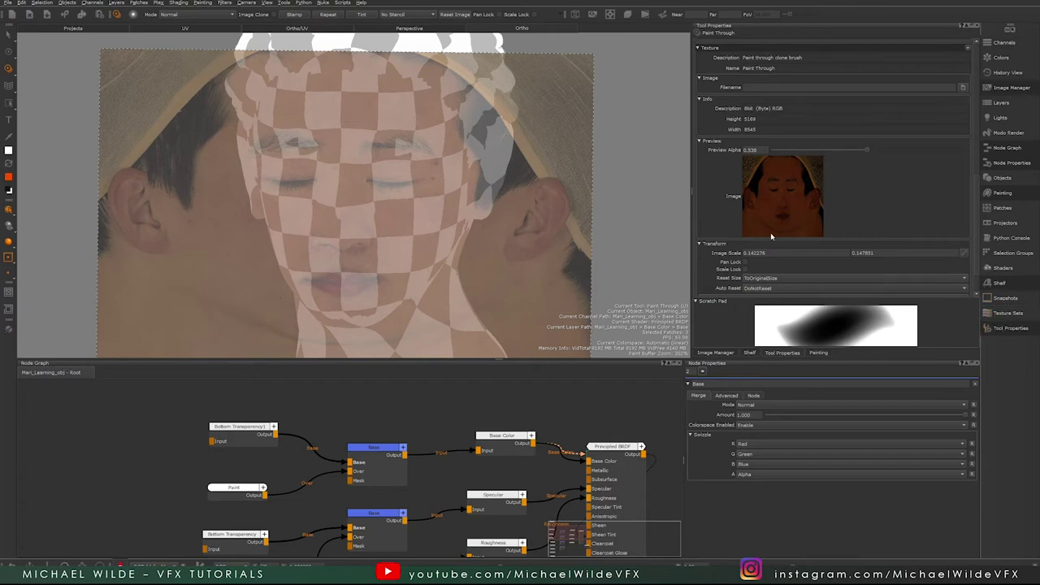
pyautogui.doubleClick(787, 252)
pyautogui.write('1')
pyautogui.doubleClick(891, 251)
pyautogui.write('1')
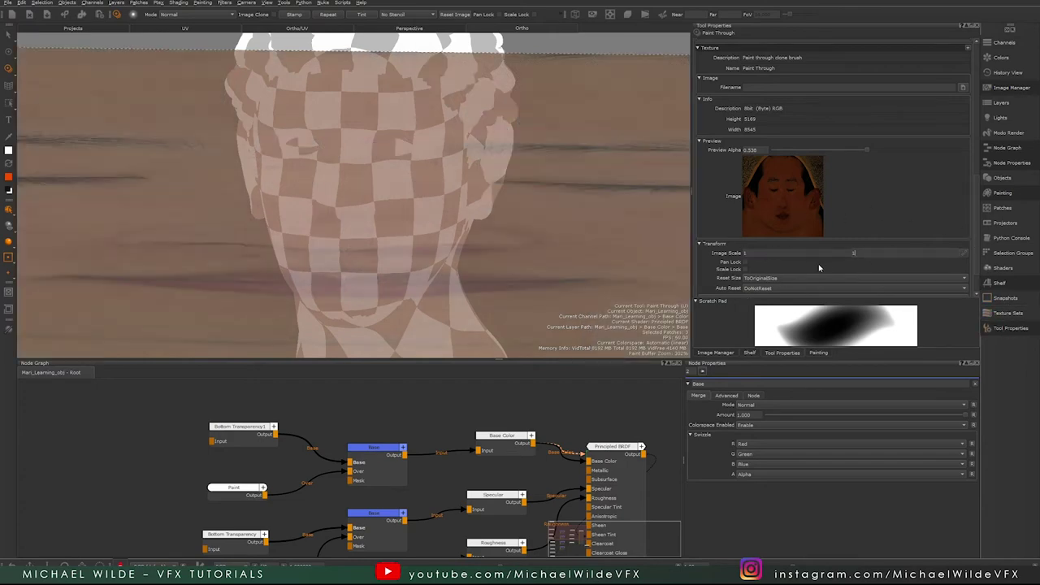
pyautogui.press('Return')
pyautogui.scroll(-2, 818, 267)
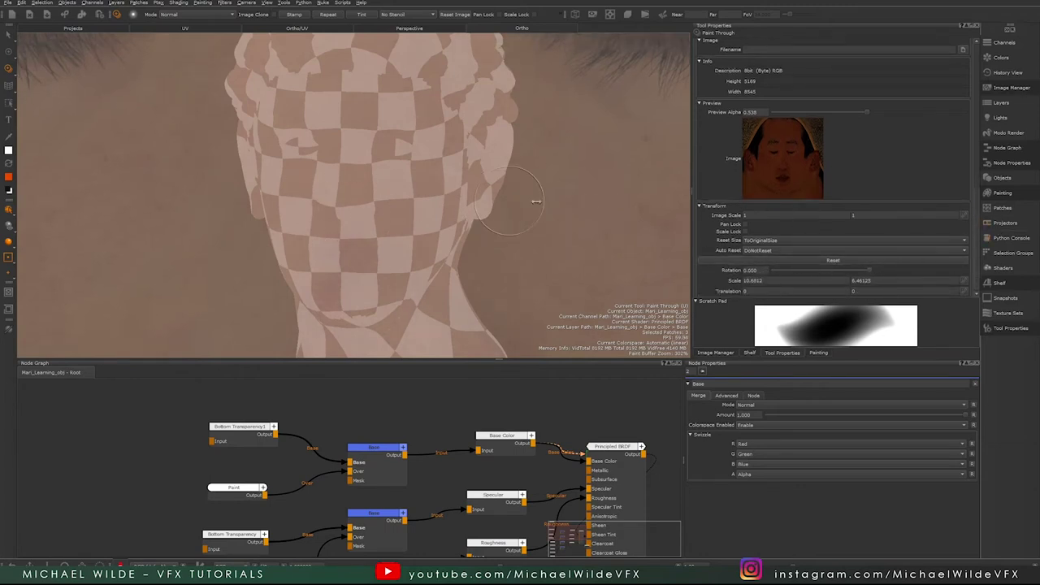
# Step: Shrink the image to fit the head, target the Paint node and paint the face texture through onto the front
pyautogui.moveTo(527, 200)
pyautogui.keyDown('ctrl'); pyautogui.keyDown('shift'); pyautogui.mouseDown()
pyautogui.moveTo(171, 230)
pyautogui.moveTo(195, 218)
pyautogui.mouseUp(); pyautogui.keyUp('shift'); pyautogui.keyUp('ctrl')
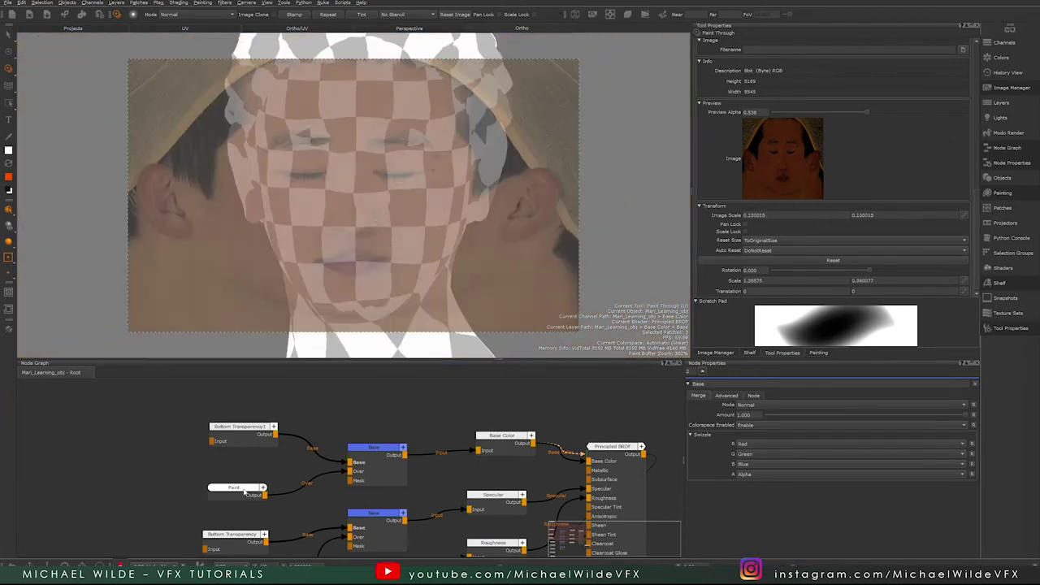
pyautogui.click(235, 490)
pyautogui.keyDown('alt'); pyautogui.moveTo(401, 190); pyautogui.dragTo(391, 216, button='middle'); pyautogui.keyUp('alt')
pyautogui.keyDown('alt'); pyautogui.moveTo(391, 217); pyautogui.dragTo(432, 207); pyautogui.keyUp('alt')
pyautogui.moveTo(355, 194)
pyautogui.mouseDown()
pyautogui.moveTo(338, 219)
pyautogui.moveTo(382, 204)
pyautogui.moveTo(282, 145)
pyautogui.moveTo(451, 194)
pyautogui.moveTo(333, 93)
pyautogui.moveTo(300, 81)
pyautogui.moveTo(439, 97)
pyautogui.moveTo(382, 276)
pyautogui.moveTo(260, 219)
pyautogui.moveTo(366, 317)
pyautogui.moveTo(455, 236)
pyautogui.mouseUp()
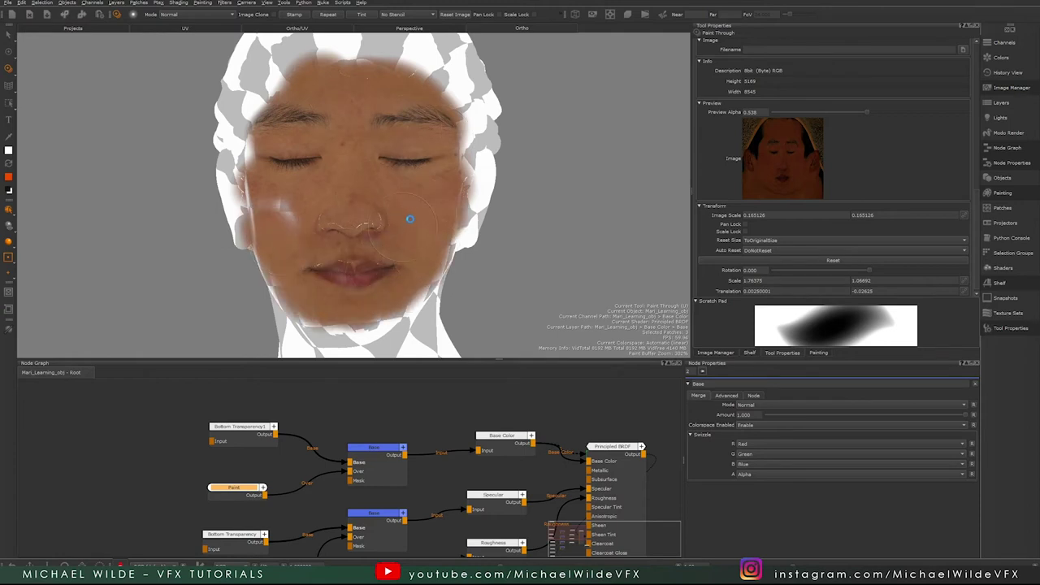
# Step: Enlarge the projected image over the turned side of the face, paint a cheek stroke and bake it
pyautogui.keyDown('alt'); pyautogui.moveTo(414, 194); pyautogui.dragTo(305, 195); pyautogui.keyUp('alt')
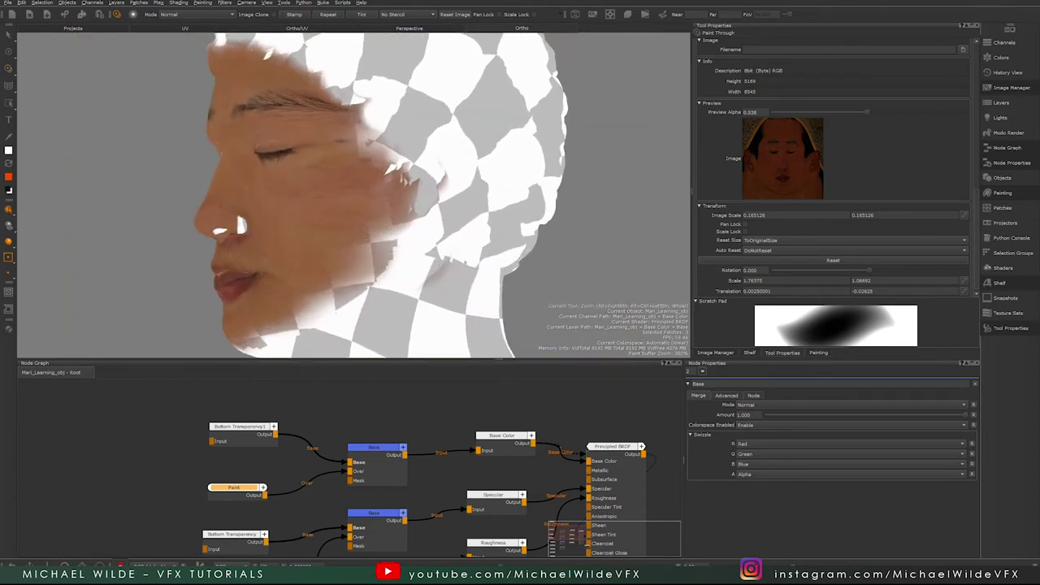
pyautogui.moveTo(305, 195)
pyautogui.keyDown('alt'); pyautogui.mouseDown(button='right')
pyautogui.moveTo(366, 195)
pyautogui.moveTo(350, 173)
pyautogui.mouseUp(button='right'); pyautogui.keyUp('alt')
pyautogui.keyDown('alt'); pyautogui.moveTo(350, 174); pyautogui.dragTo(384, 175, button='middle'); pyautogui.keyUp('alt')
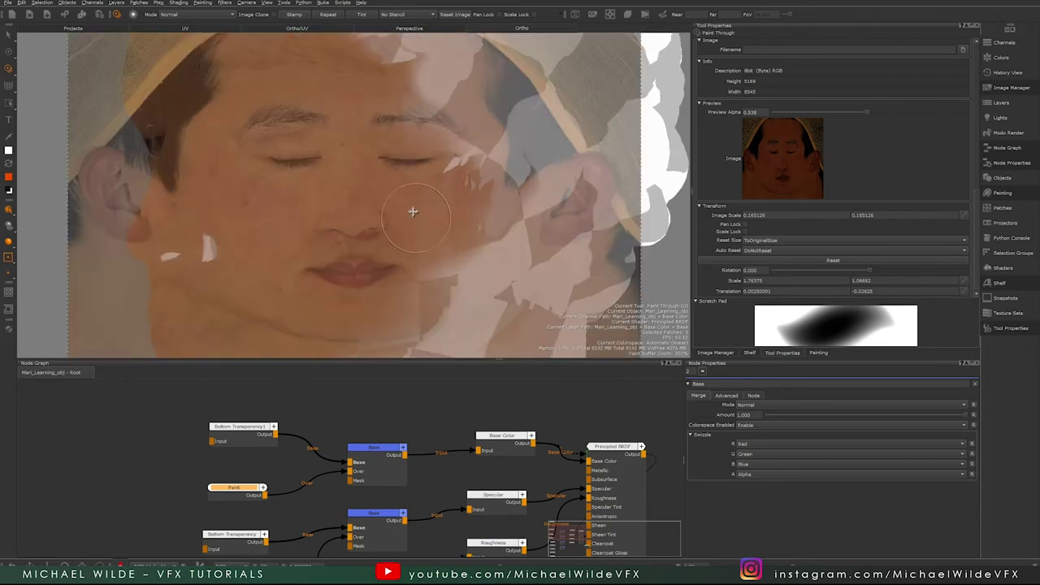
pyautogui.moveTo(413, 211)
pyautogui.keyDown('ctrl'); pyautogui.keyDown('shift'); pyautogui.mouseDown()
pyautogui.moveTo(392, 219)
pyautogui.moveTo(318, 203)
pyautogui.mouseUp(); pyautogui.keyUp('shift'); pyautogui.keyUp('ctrl')
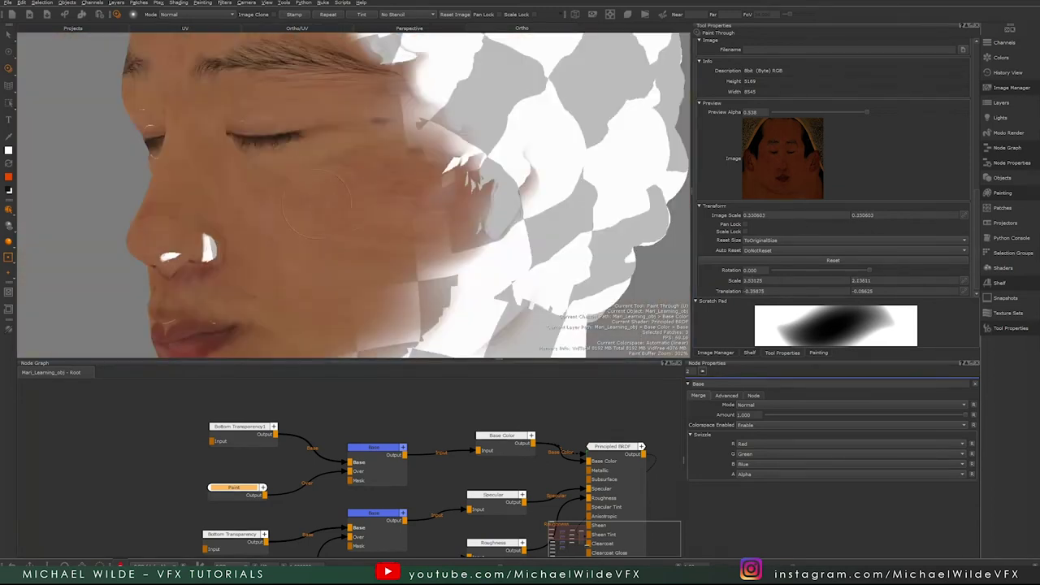
pyautogui.moveTo(349, 246); pyautogui.dragTo(327, 244)
pyautogui.press('b')
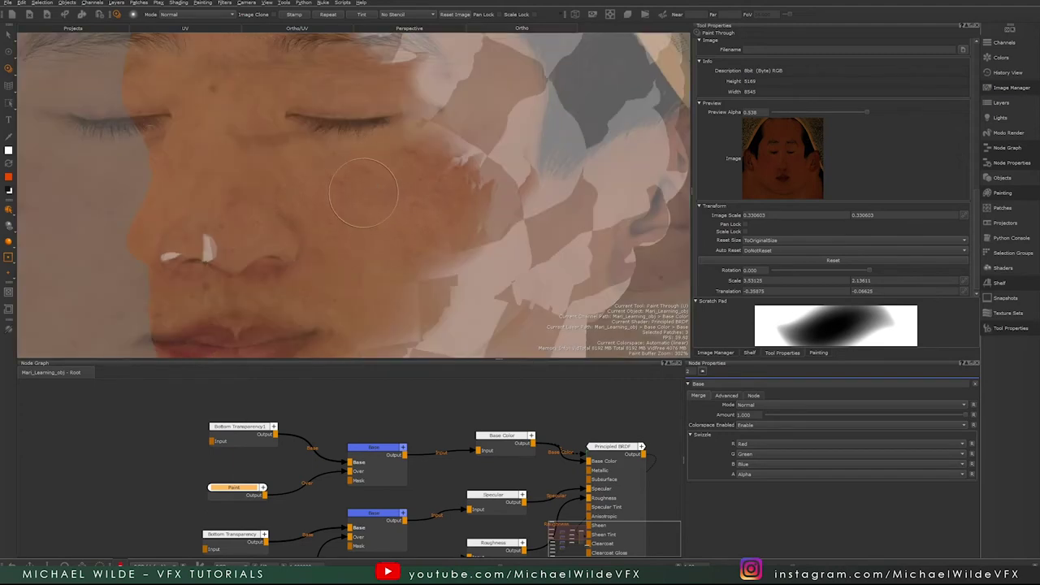
# Step: Move and rotate the face image to match the side of the nose and paint the skin texture around the nostril
pyautogui.keyDown('alt'); pyautogui.moveTo(364, 192); pyautogui.dragTo(290, 220); pyautogui.keyUp('alt')
pyautogui.moveTo(290, 220)
pyautogui.keyDown('alt'); pyautogui.mouseDown(button='middle')
pyautogui.moveTo(323, 174)
pyautogui.moveTo(457, 130)
pyautogui.mouseUp(button='middle'); pyautogui.keyUp('alt')
pyautogui.keyDown('alt'); pyautogui.moveTo(383, 186); pyautogui.dragTo(404, 197, button='right'); pyautogui.keyUp('alt')
pyautogui.keyDown('alt'); pyautogui.moveTo(404, 198); pyautogui.dragTo(412, 153); pyautogui.keyUp('alt')
pyautogui.keyDown('alt'); pyautogui.moveTo(411, 154); pyautogui.dragTo(423, 180, button='right'); pyautogui.keyUp('alt')
pyautogui.keyDown('alt'); pyautogui.moveTo(439, 180); pyautogui.dragTo(398, 181, button='middle'); pyautogui.keyUp('alt')
pyautogui.moveTo(319, 167)
pyautogui.keyDown('shift'); pyautogui.mouseDown()
pyautogui.moveTo(330, 200)
pyautogui.moveTo(355, 190)
pyautogui.moveTo(407, 207)
pyautogui.mouseUp(); pyautogui.keyUp('shift')
pyautogui.moveTo(446, 219)
pyautogui.keyDown('ctrl'); pyautogui.mouseDown()
pyautogui.moveTo(414, 237)
pyautogui.moveTo(405, 220)
pyautogui.mouseUp(); pyautogui.keyUp('ctrl')
pyautogui.keyDown('shift'); pyautogui.moveTo(404, 220); pyautogui.dragTo(376, 207); pyautogui.keyUp('shift')
pyautogui.moveTo(376, 207)
pyautogui.keyDown('ctrl'); pyautogui.mouseDown()
pyautogui.moveTo(423, 193)
pyautogui.moveTo(403, 235)
pyautogui.mouseUp(); pyautogui.keyUp('ctrl')
pyautogui.keyDown('shift'); pyautogui.moveTo(403, 234); pyautogui.dragTo(398, 237); pyautogui.keyUp('shift')
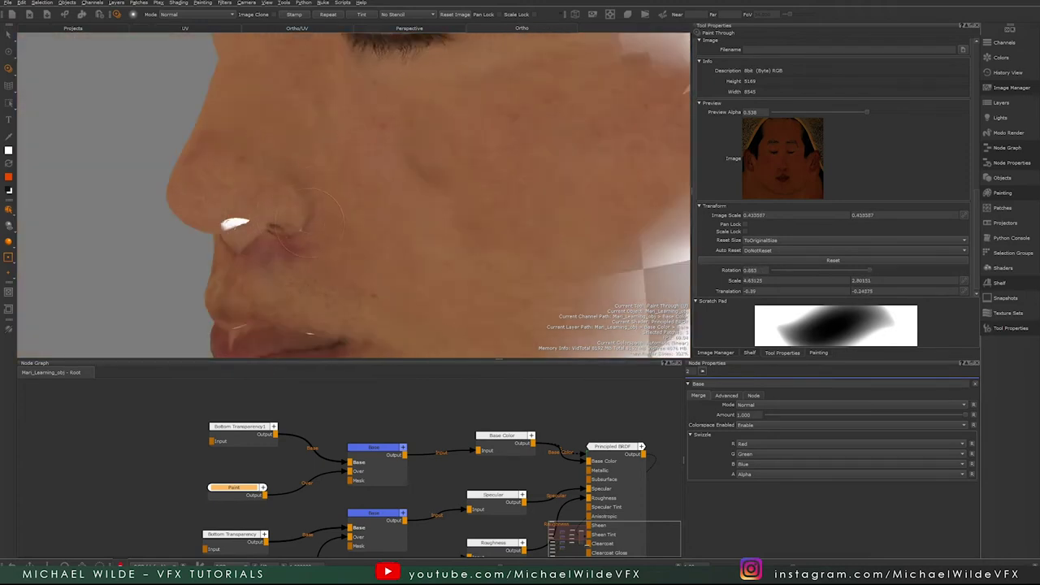
pyautogui.moveTo(332, 210)
pyautogui.keyDown('alt'); pyautogui.mouseDown()
pyautogui.moveTo(452, 146)
pyautogui.moveTo(330, 186)
pyautogui.mouseUp(); pyautogui.keyUp('alt')
pyautogui.keyDown('alt'); pyautogui.moveTo(329, 186); pyautogui.dragTo(390, 214, button='right'); pyautogui.keyUp('alt')
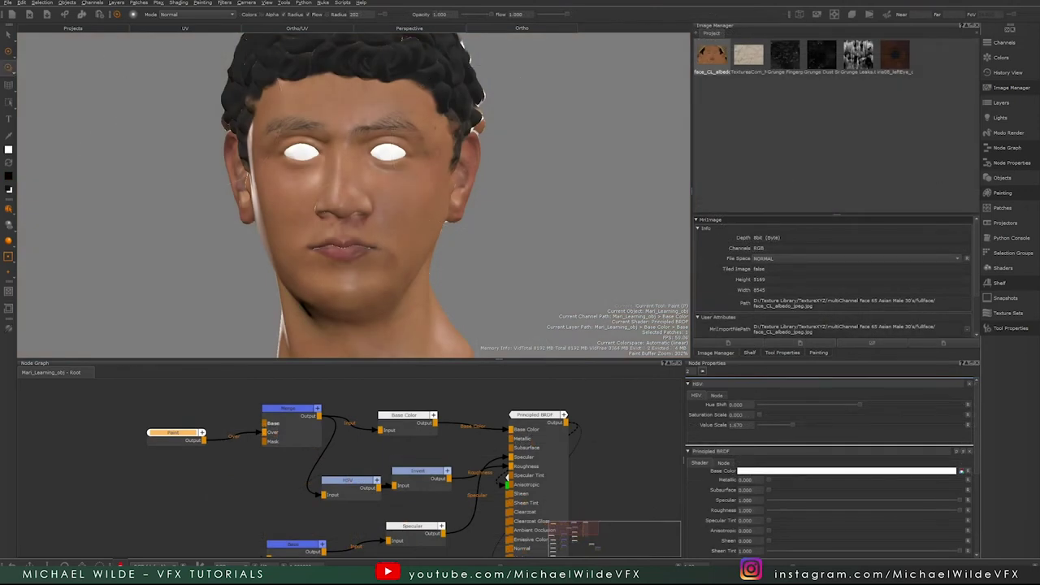
# Step: Activate Paint Through on the textured head, then lower and raise the opacity of the image preview
pyautogui.press('t')
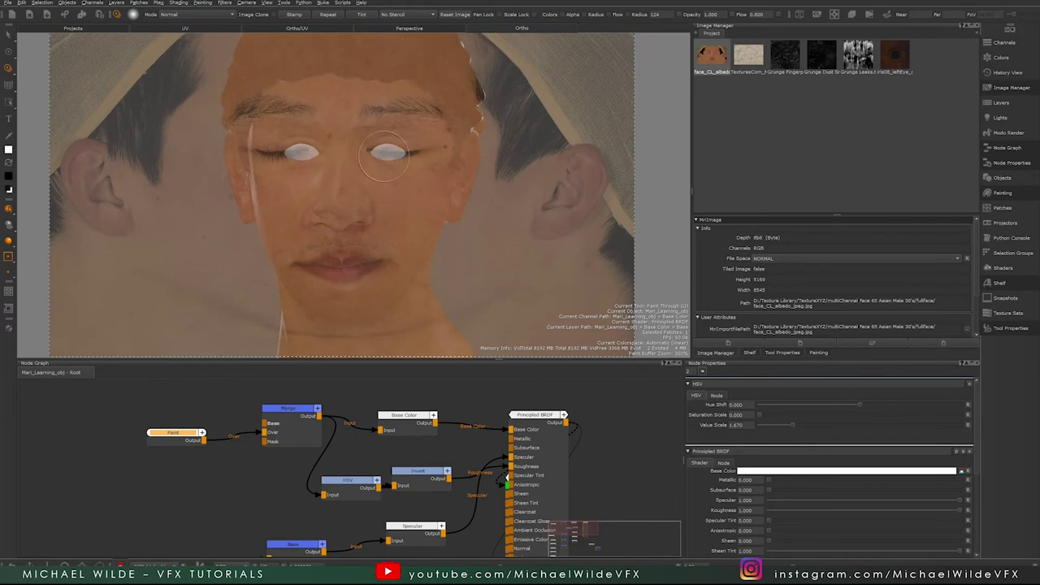
pyautogui.keyDown('alt'); pyautogui.moveTo(360, 155); pyautogui.dragTo(372, 154, button='right'); pyautogui.keyUp('alt')
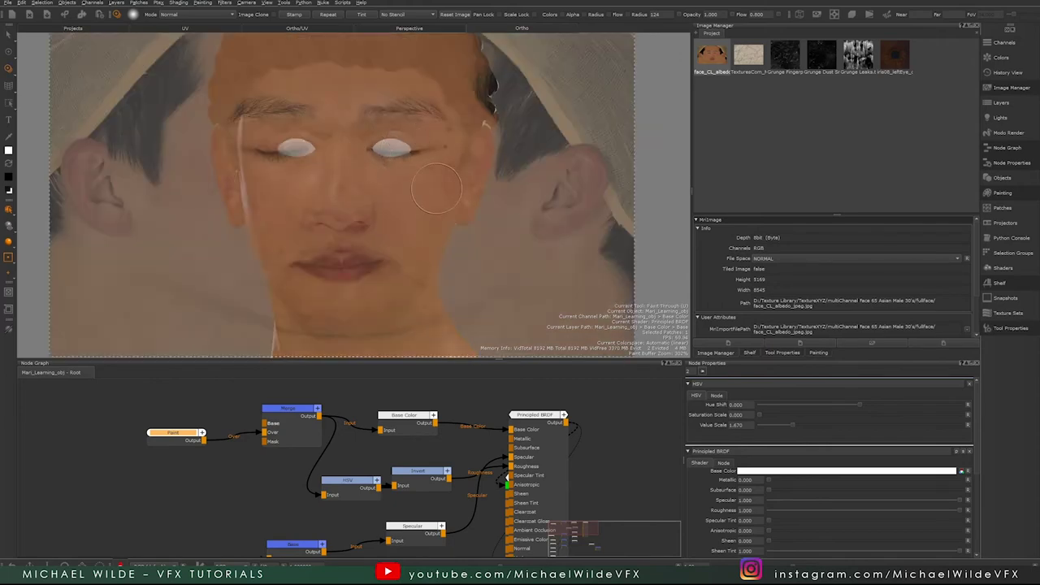
pyautogui.press('Down')
pyautogui.press('Down')
pyautogui.press('Down')
pyautogui.press('Down')
pyautogui.press('Down')
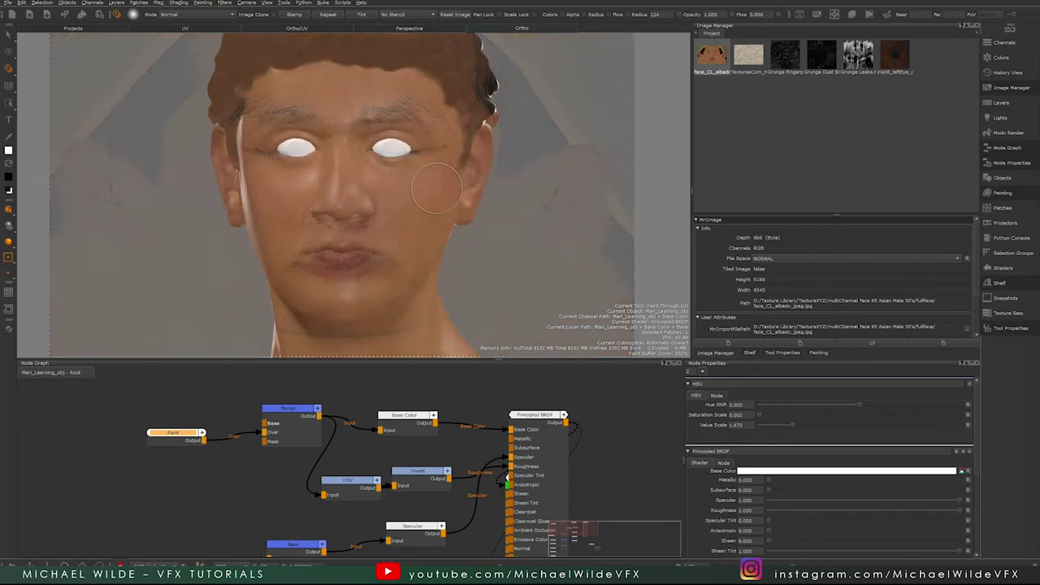
pyautogui.press('Up')
pyautogui.press('Up')
pyautogui.press('Up')
pyautogui.press('Up')
pyautogui.press('Up')
pyautogui.press('Up')
pyautogui.press('Up')
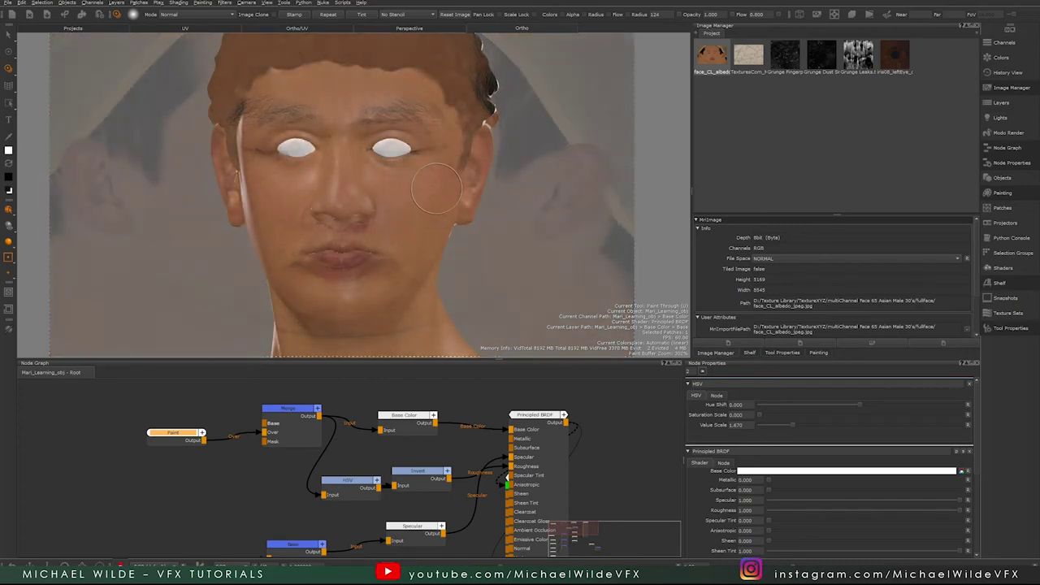
pyautogui.press('Up')
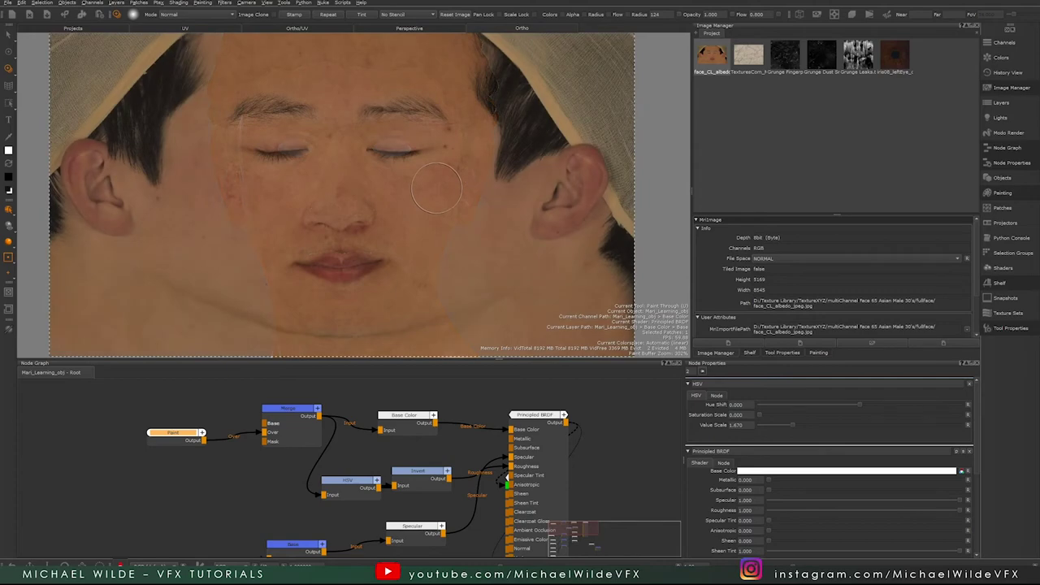
# Step: Toggle the image preview's visibility until it is hidden and paint the closed eyelid over one white eye
pyautogui.press("'")
pyautogui.press("'")
pyautogui.press("'")
pyautogui.moveTo(388, 155); pyautogui.dragTo(358, 146)
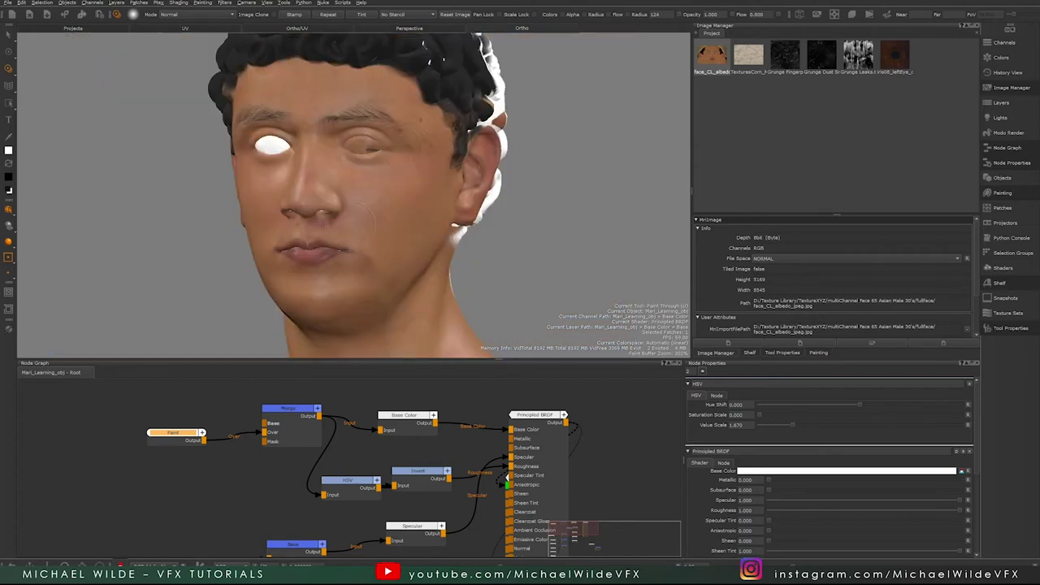
# Step: Show the image preview again and reduce its opacity
pyautogui.press("'")
pyautogui.press('Down')
pyautogui.press('Down')
pyautogui.press('Down')
pyautogui.press('Down')
pyautogui.press('Down')
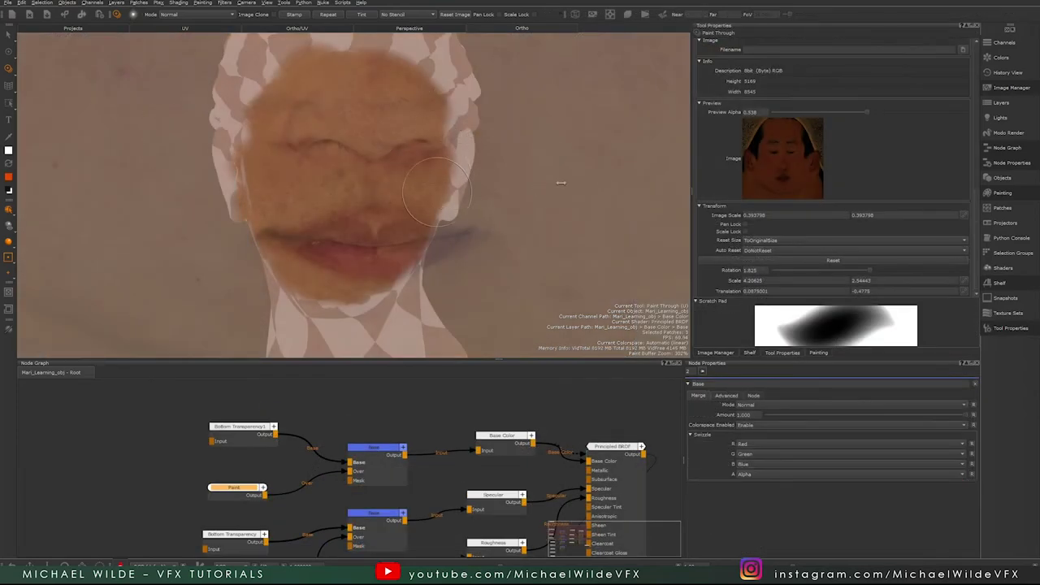
# Step: Shrink the Paint Through face image to a scale of about 0.097 and move it down over the lower face
pyautogui.keyDown('ctrl'); pyautogui.keyDown('shift'); pyautogui.moveTo(559, 183); pyautogui.dragTo(301, 179); pyautogui.keyUp('shift'); pyautogui.keyUp('ctrl')
pyautogui.keyDown('shift'); pyautogui.moveTo(420, 93); pyautogui.dragTo(417, 269); pyautogui.keyUp('shift')
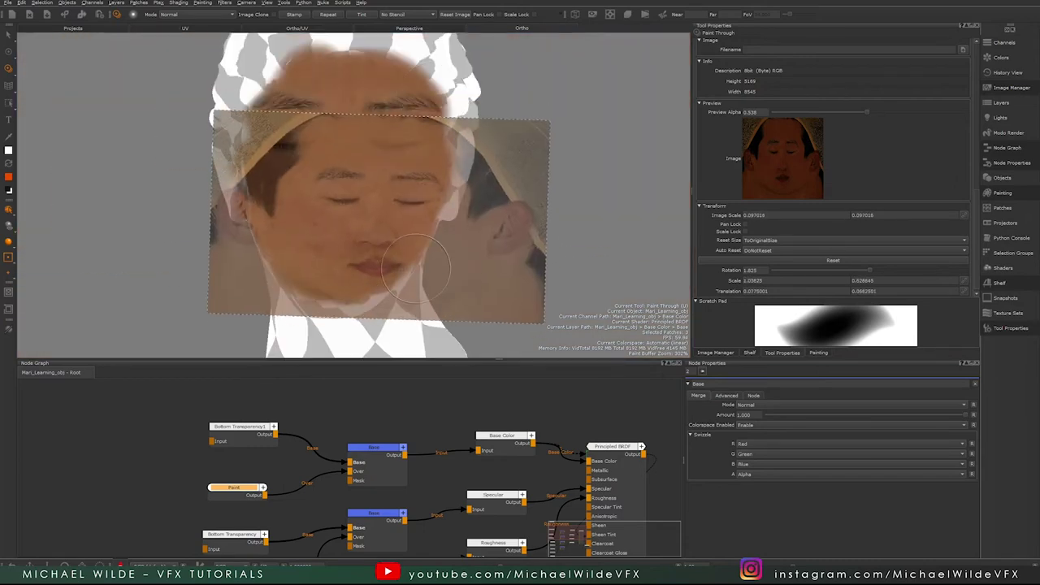
pyautogui.keyDown('alt'); pyautogui.moveTo(446, 160); pyautogui.dragTo(378, 177); pyautogui.keyUp('alt')
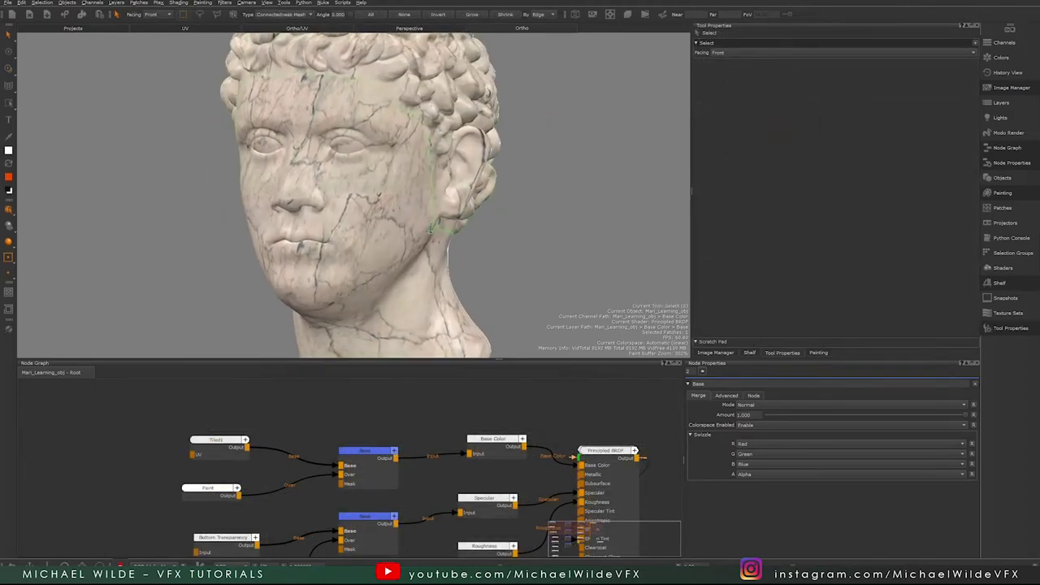
# Step: Select the TexturesCom marble image in the Image Manager for covering the seams on the marble head's cheek
pyautogui.keyDown('alt'); pyautogui.moveTo(346, 210); pyautogui.dragTo(302, 209); pyautogui.keyUp('alt')
pyautogui.keyDown('alt'); pyautogui.moveTo(302, 209); pyautogui.dragTo(382, 208, button='right'); pyautogui.keyUp('alt')
pyautogui.keyDown('alt'); pyautogui.moveTo(382, 208); pyautogui.dragTo(495, 214, button='middle'); pyautogui.keyUp('alt')
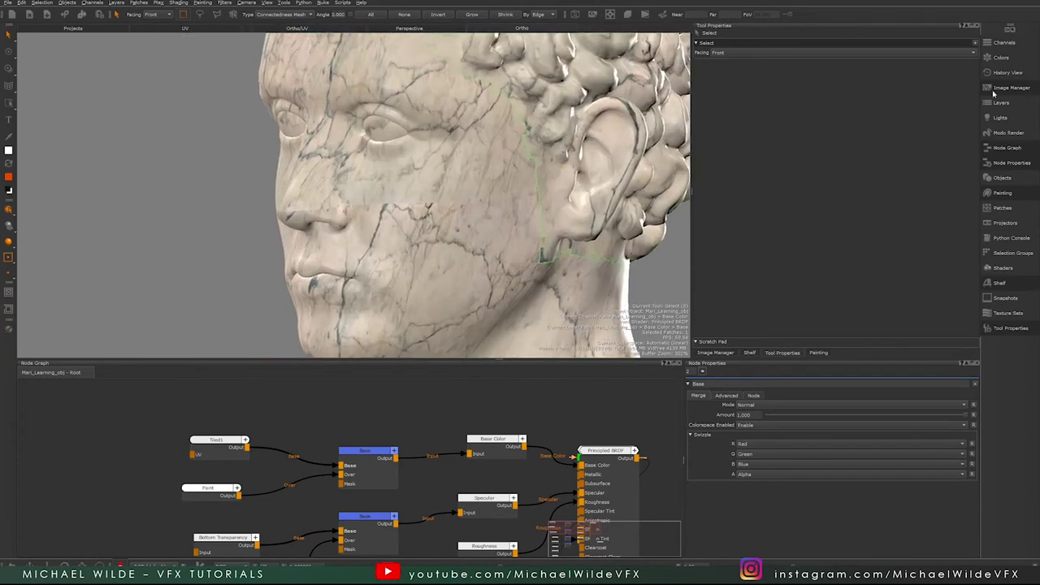
pyautogui.click(998, 88)
pyautogui.click(742, 57)
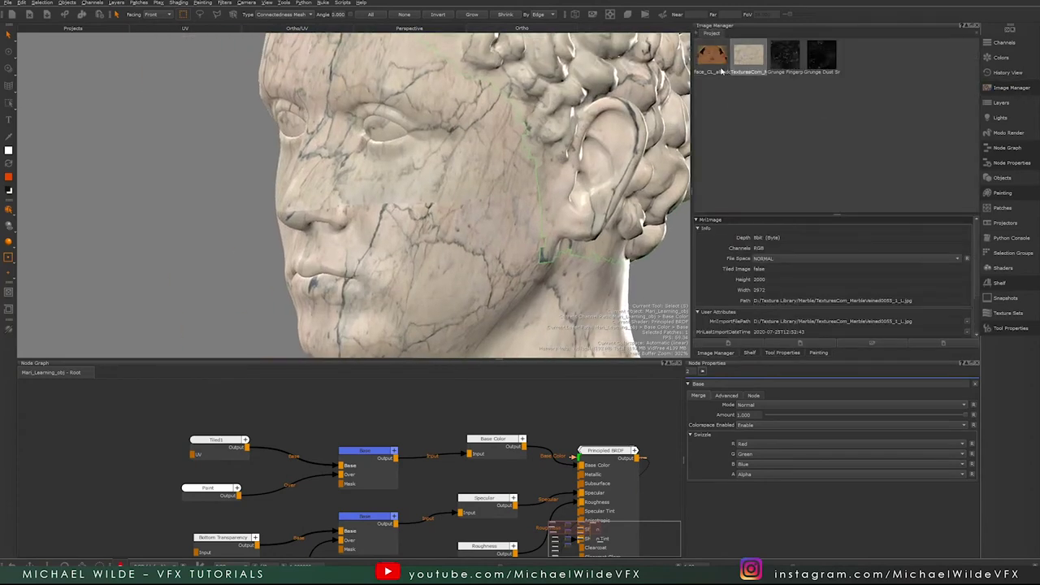
# Step: Examine the marble texture seam running across the nose and cheek up close and from the side
pyautogui.moveTo(402, 182); pyautogui.dragTo(358, 181, button='middle')
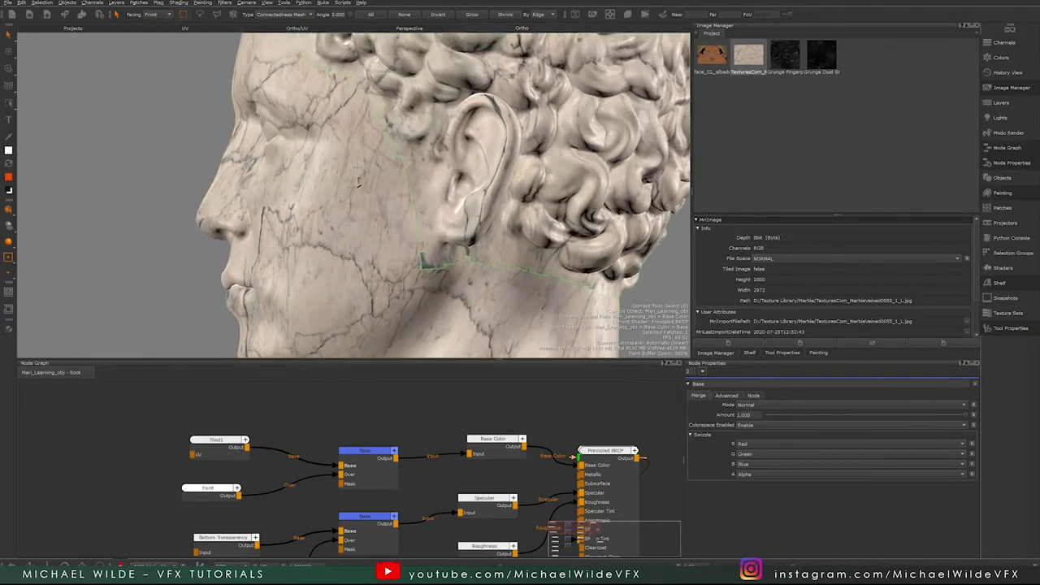
pyautogui.keyDown('alt'); pyautogui.moveTo(357, 181); pyautogui.dragTo(427, 195); pyautogui.keyUp('alt')
pyautogui.keyDown('alt'); pyautogui.moveTo(427, 195); pyautogui.dragTo(479, 213, button='right'); pyautogui.keyUp('alt')
pyautogui.keyDown('alt'); pyautogui.moveTo(480, 213); pyautogui.dragTo(403, 199, button='middle'); pyautogui.keyUp('alt')
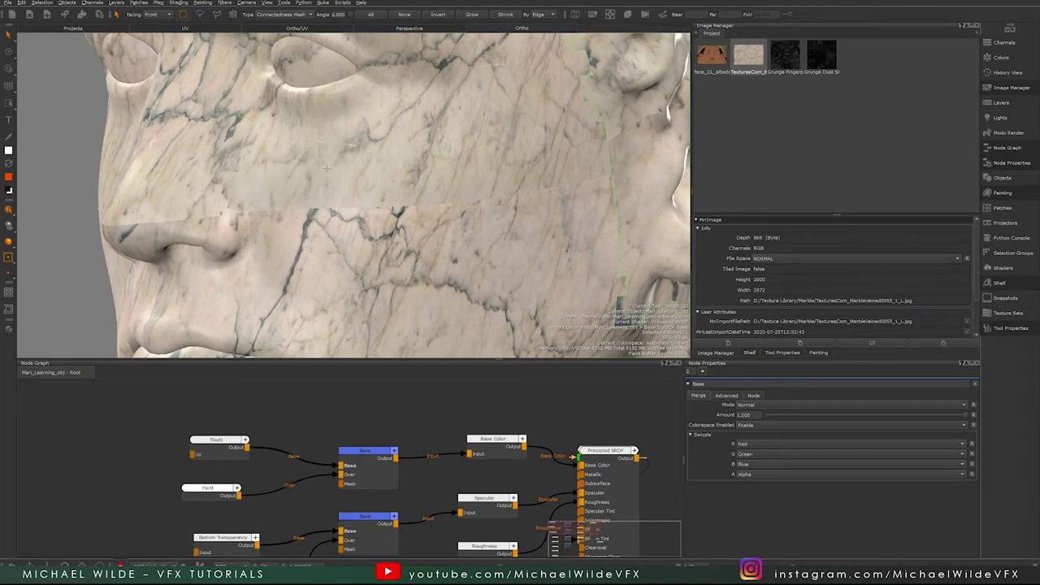
pyautogui.keyDown('alt'); pyautogui.moveTo(402, 199); pyautogui.dragTo(386, 193, button='right'); pyautogui.keyUp('alt')
pyautogui.keyDown('alt'); pyautogui.moveTo(386, 194); pyautogui.dragTo(443, 188); pyautogui.keyUp('alt')
pyautogui.keyDown('alt'); pyautogui.moveTo(443, 188); pyautogui.dragTo(480, 200, button='right'); pyautogui.keyUp('alt')
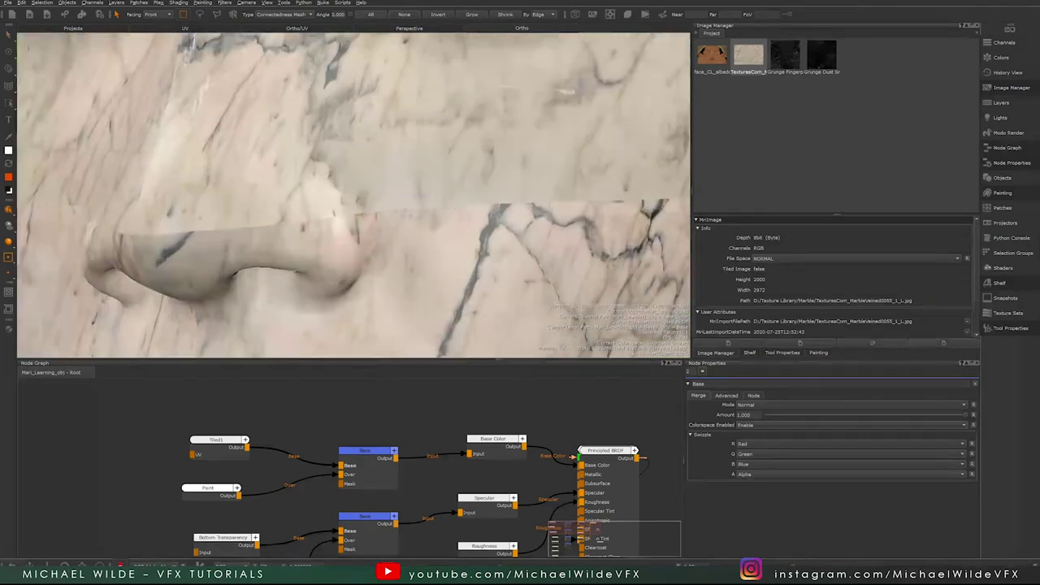
pyautogui.keyDown('alt'); pyautogui.moveTo(479, 200); pyautogui.dragTo(439, 181, button='middle'); pyautogui.keyUp('alt')
pyautogui.keyDown('alt'); pyautogui.moveTo(440, 181); pyautogui.dragTo(404, 176, button='right'); pyautogui.keyUp('alt')
pyautogui.moveTo(408, 176); pyautogui.dragTo(364, 176, button='middle')
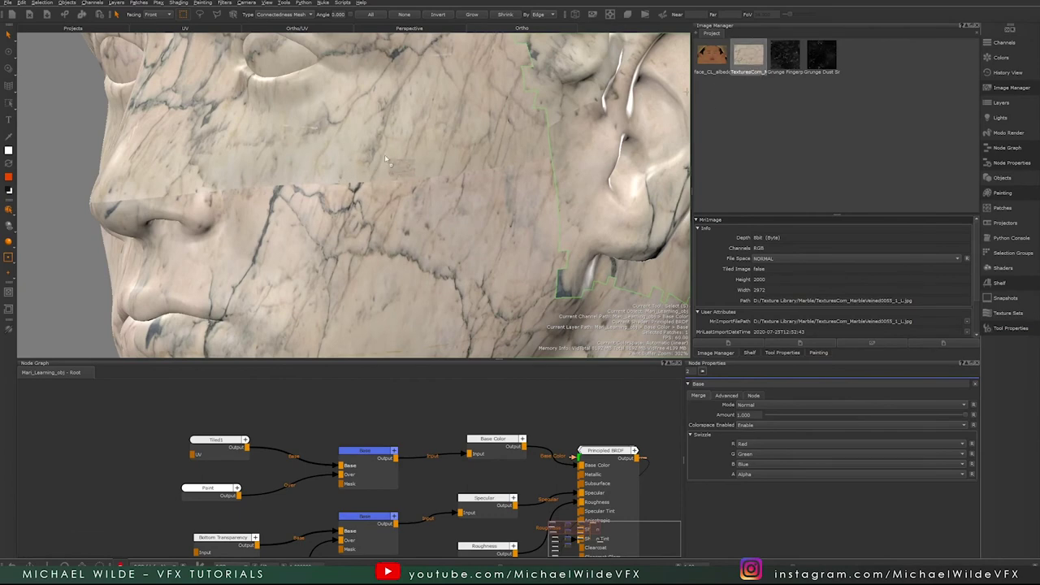
# Step: Activate Paint Through with the marble image, enlarge it over the cheek seam and target the Paint node
pyautogui.press('t')
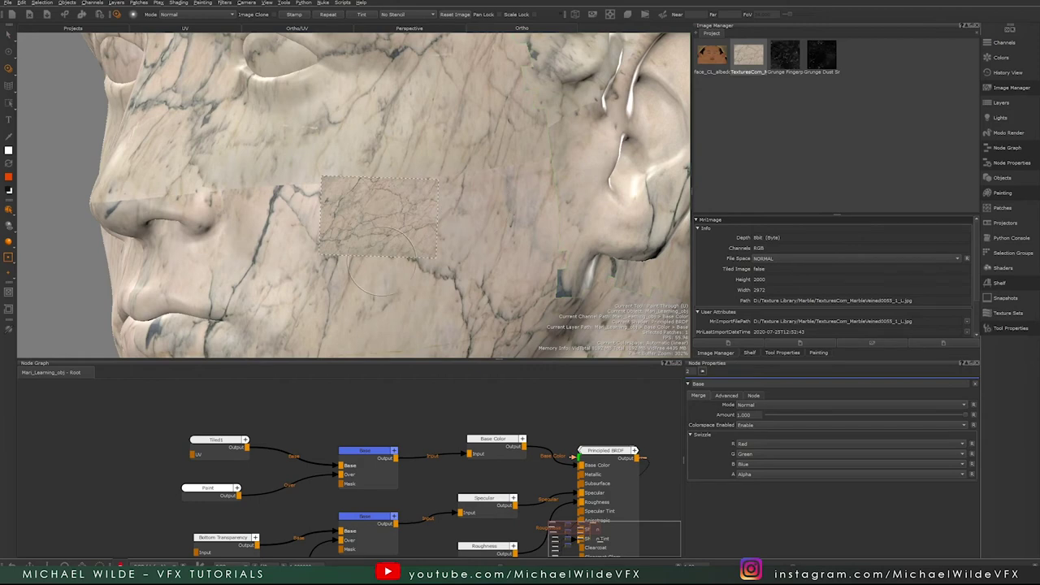
pyautogui.moveTo(394, 225)
pyautogui.keyDown('ctrl'); pyautogui.keyDown('shift'); pyautogui.mouseDown()
pyautogui.moveTo(166, 527)
pyautogui.moveTo(195, 491)
pyautogui.mouseUp(); pyautogui.keyUp('shift'); pyautogui.keyUp('ctrl')
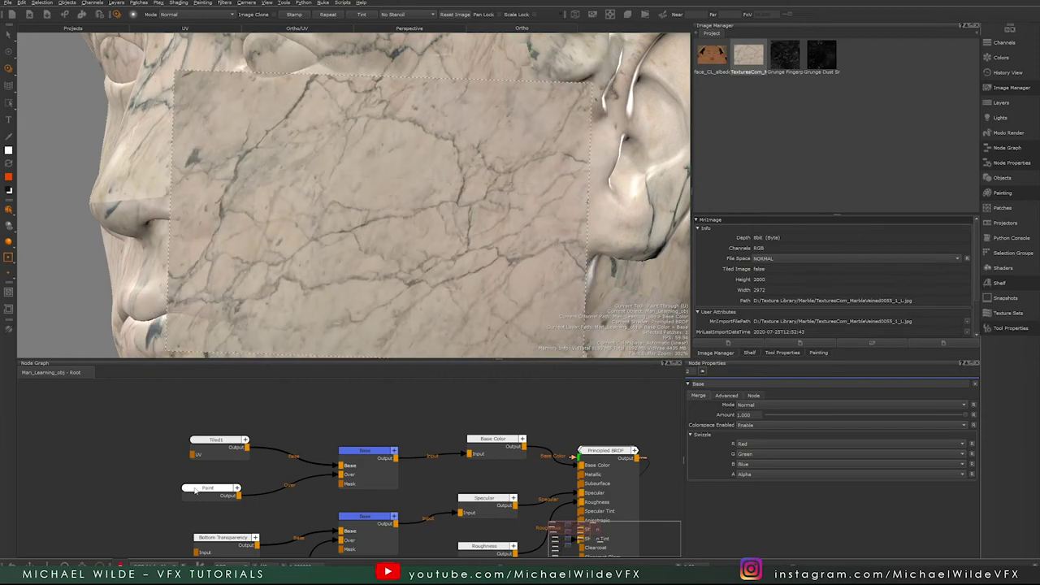
pyautogui.click(212, 495)
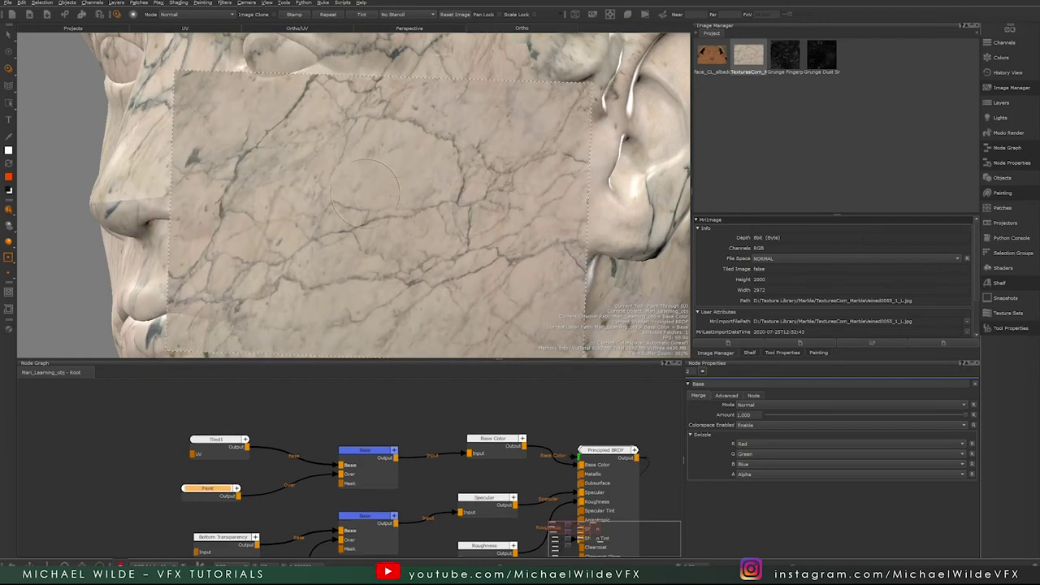
# Step: Shift the marble image over the cheek and paint it across the seam between the nose and ear
pyautogui.keyDown('alt'); pyautogui.moveTo(365, 193); pyautogui.dragTo(313, 197); pyautogui.keyUp('alt')
pyautogui.keyDown('alt'); pyautogui.moveTo(313, 197); pyautogui.dragTo(427, 203, button='right'); pyautogui.keyUp('alt')
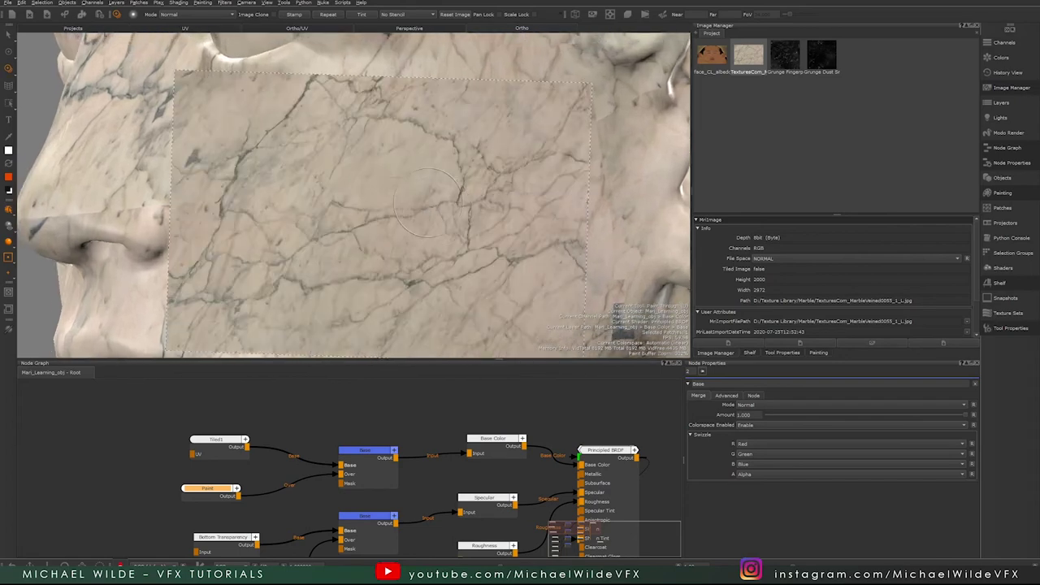
pyautogui.moveTo(417, 211)
pyautogui.keyDown('ctrl'); pyautogui.keyDown('shift'); pyautogui.mouseDown()
pyautogui.moveTo(366, 203)
pyautogui.moveTo(378, 196)
pyautogui.moveTo(187, 179)
pyautogui.mouseUp(); pyautogui.keyUp('shift'); pyautogui.keyUp('ctrl')
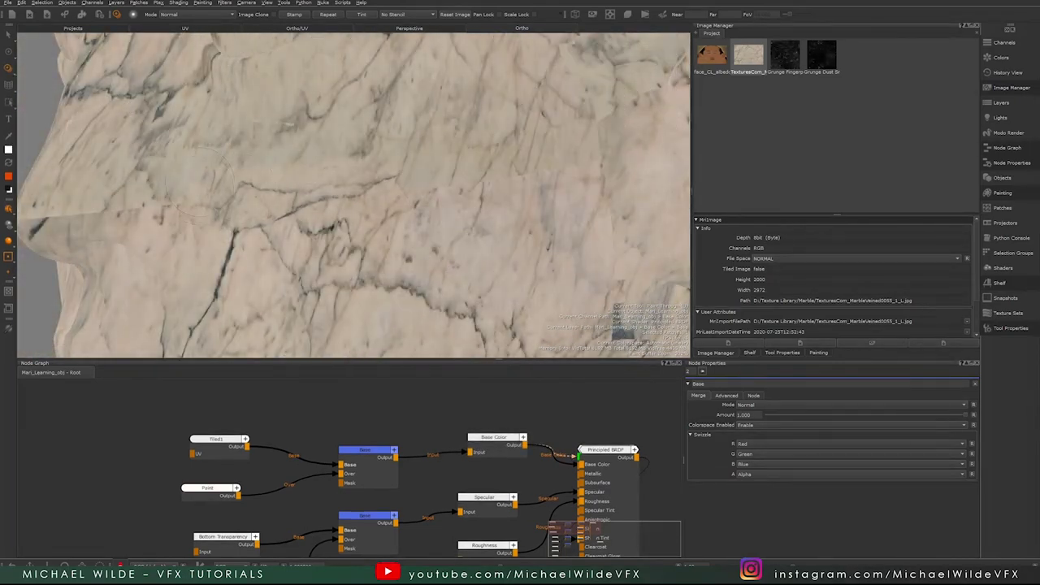
pyautogui.moveTo(393, 195)
pyautogui.mouseDown()
pyautogui.moveTo(505, 175)
pyautogui.moveTo(419, 146)
pyautogui.mouseUp()
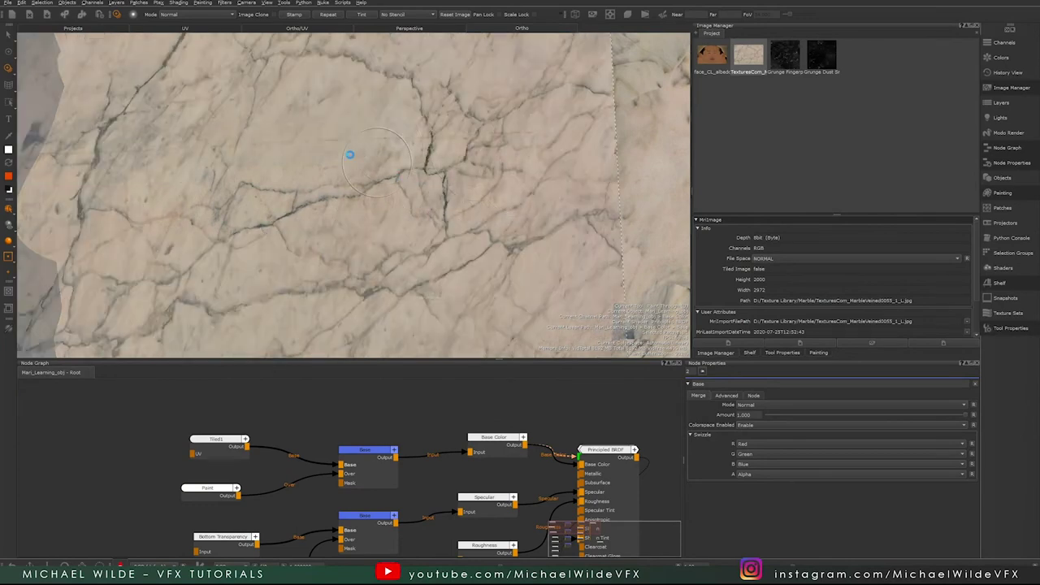
# Step: Paint the marble texture over the remaining seam beside the nose
pyautogui.keyDown('alt'); pyautogui.moveTo(349, 175); pyautogui.dragTo(331, 138, button='middle'); pyautogui.keyUp('alt')
pyautogui.keyDown('alt'); pyautogui.moveTo(331, 154); pyautogui.dragTo(406, 143); pyautogui.keyUp('alt')
pyautogui.keyDown('alt'); pyautogui.moveTo(406, 143); pyautogui.dragTo(465, 187, button='middle'); pyautogui.keyUp('alt')
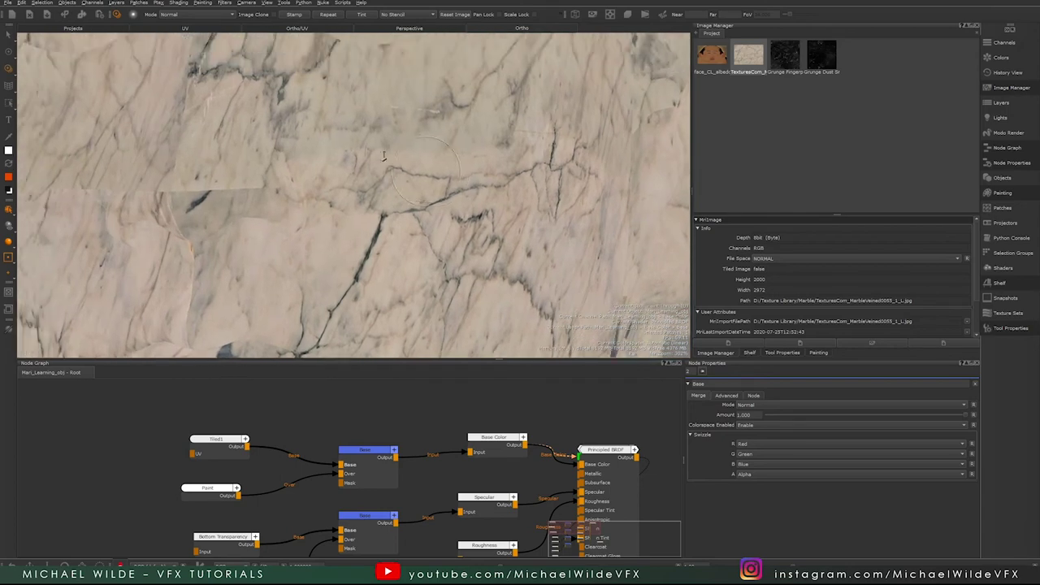
pyautogui.moveTo(185, 175)
pyautogui.mouseDown()
pyautogui.moveTo(190, 201)
pyautogui.moveTo(234, 187)
pyautogui.mouseUp()
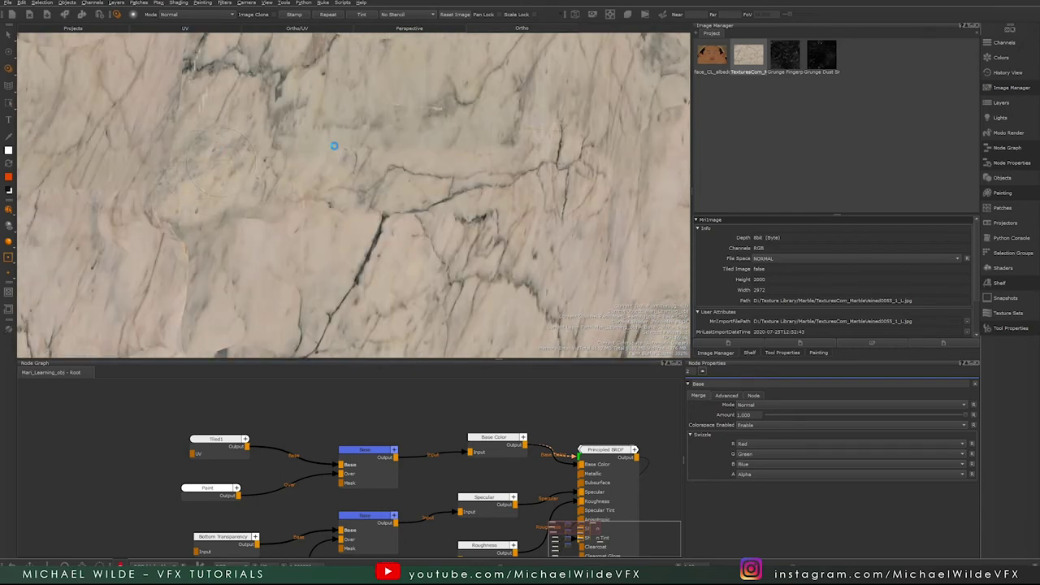
pyautogui.moveTo(436, 107)
pyautogui.keyDown('alt'); pyautogui.mouseDown()
pyautogui.moveTo(442, 189)
pyautogui.moveTo(401, 184)
pyautogui.moveTo(357, 199)
pyautogui.mouseUp(); pyautogui.keyUp('alt')
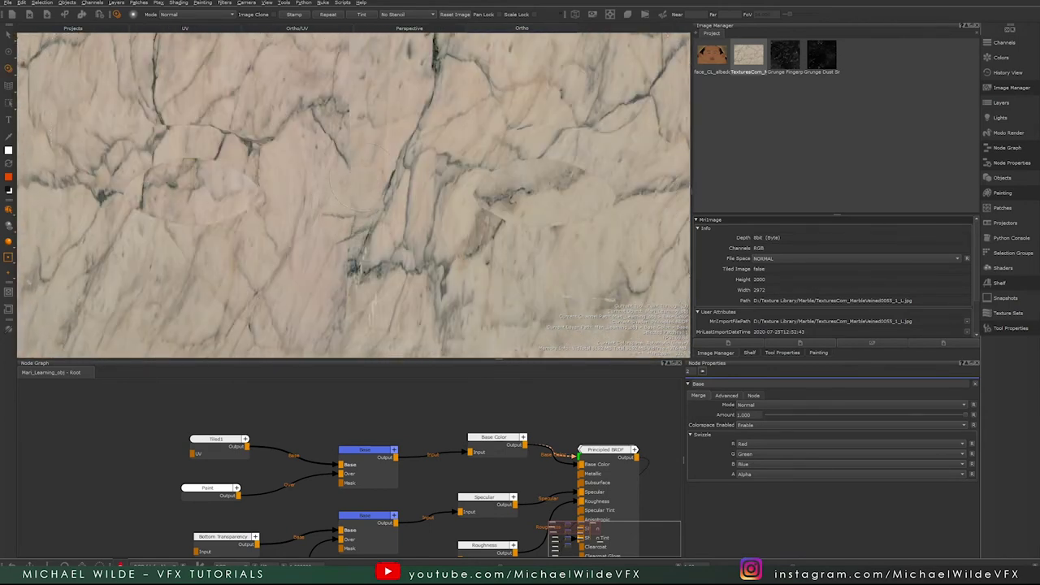
# Step: Straighten the marble image over the cheek and delete the Tiled node feeding the Base merge
pyautogui.moveTo(346, 102)
pyautogui.keyDown('alt'); pyautogui.mouseDown()
pyautogui.moveTo(351, 147)
pyautogui.moveTo(333, 183)
pyautogui.moveTo(415, 186)
pyautogui.moveTo(327, 199)
pyautogui.moveTo(372, 248)
pyautogui.moveTo(392, 183)
pyautogui.mouseUp(); pyautogui.keyUp('alt')
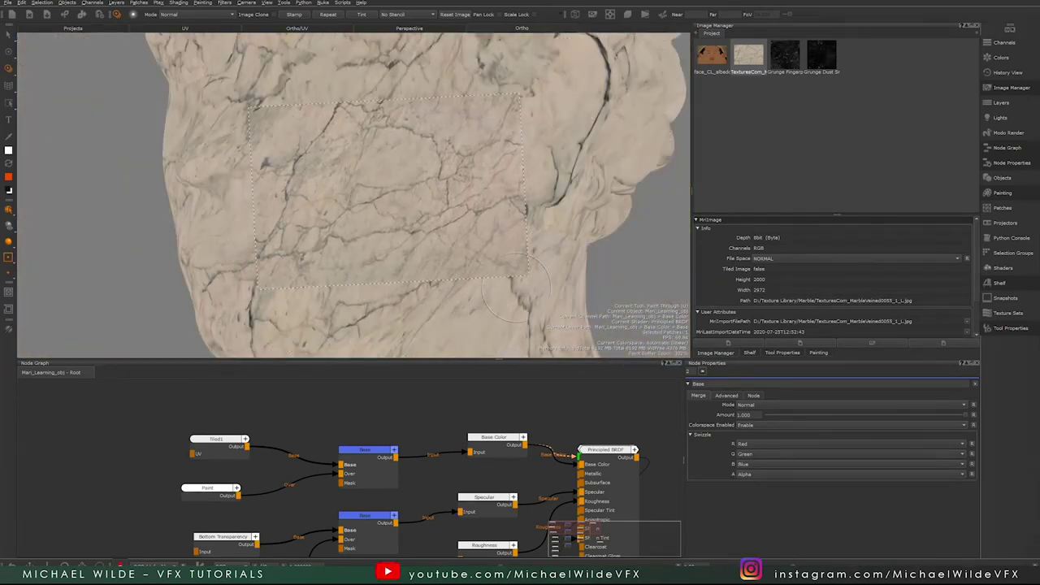
pyautogui.keyDown('ctrl'); pyautogui.moveTo(497, 204); pyautogui.dragTo(467, 232); pyautogui.keyUp('ctrl')
pyautogui.moveTo(230, 458); pyautogui.dragTo(195, 441)
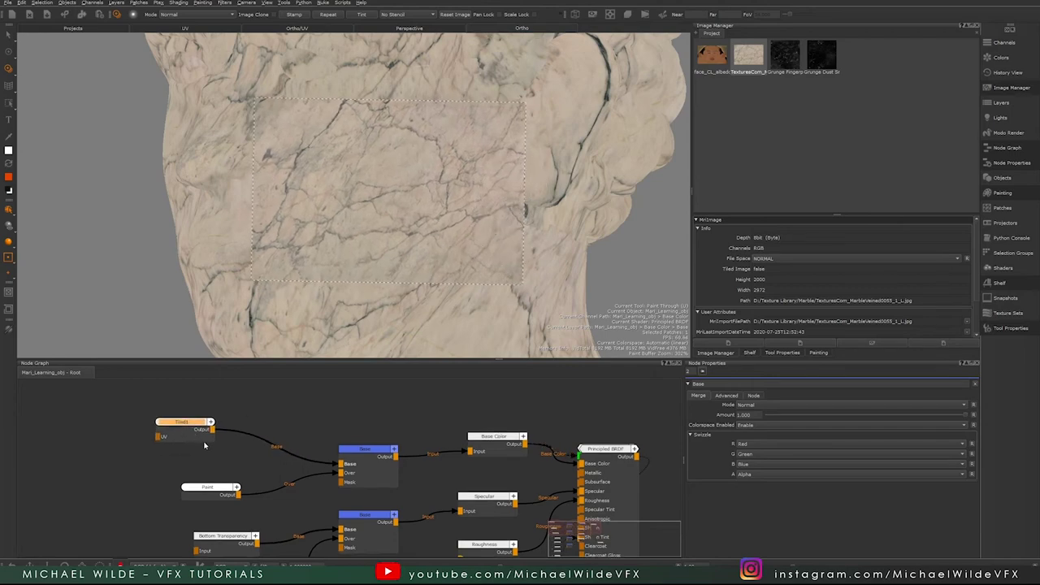
pyautogui.press('Delete')
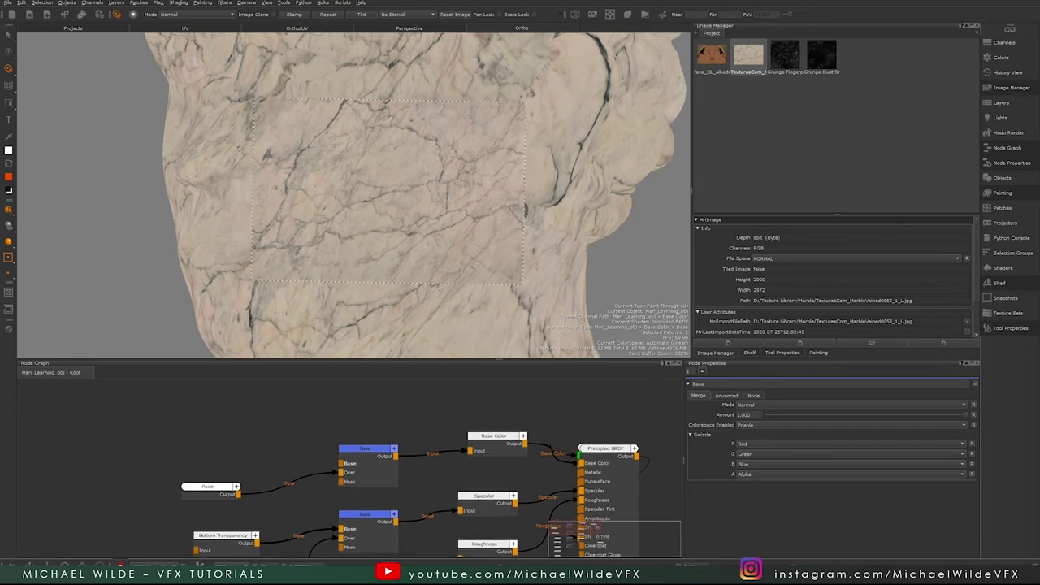
# Step: Examine the isolated marble patches of the Paint node on the head from several angles
pyautogui.press('p')
pyautogui.moveTo(382, 214)
pyautogui.keyDown('alt'); pyautogui.mouseDown()
pyautogui.moveTo(353, 205)
pyautogui.moveTo(382, 216)
pyautogui.mouseUp(); pyautogui.keyUp('alt')
pyautogui.keyDown('alt'); pyautogui.moveTo(382, 216); pyautogui.dragTo(394, 216, button='right'); pyautogui.keyUp('alt')
pyautogui.keyDown('alt'); pyautogui.moveTo(397, 178); pyautogui.dragTo(414, 187); pyautogui.keyUp('alt')
pyautogui.keyDown('alt'); pyautogui.moveTo(412, 233); pyautogui.dragTo(357, 231, button='right'); pyautogui.keyUp('alt')
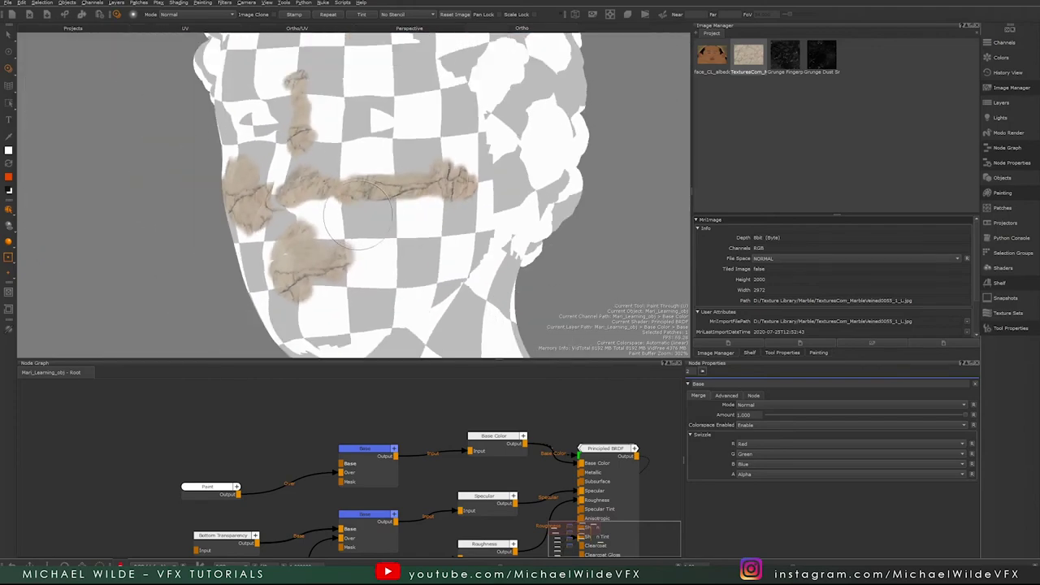
pyautogui.keyDown('alt'); pyautogui.moveTo(362, 230); pyautogui.dragTo(345, 228); pyautogui.keyUp('alt')
pyautogui.keyDown('alt'); pyautogui.moveTo(350, 230); pyautogui.dragTo(410, 232, button='right'); pyautogui.keyUp('alt')
pyautogui.keyDown('alt'); pyautogui.moveTo(409, 232); pyautogui.dragTo(398, 231); pyautogui.keyUp('alt')
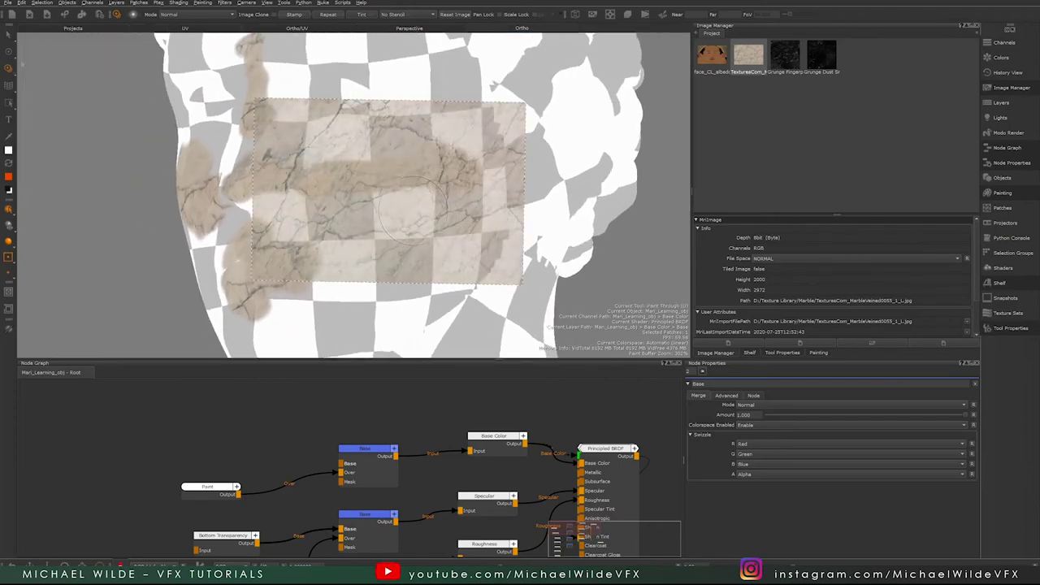
# Step: Paint the marble through the image frame onto the cheek, move the frame up toward the ear and paint there too
pyautogui.moveTo(335, 110)
pyautogui.mouseDown()
pyautogui.moveTo(413, 111)
pyautogui.moveTo(269, 154)
pyautogui.moveTo(264, 260)
pyautogui.moveTo(374, 276)
pyautogui.moveTo(520, 256)
pyautogui.moveTo(514, 280)
pyautogui.mouseUp()
pyautogui.moveTo(429, 218)
pyautogui.keyDown('ctrl'); pyautogui.keyDown('shift'); pyautogui.mouseDown()
pyautogui.moveTo(488, 213)
pyautogui.moveTo(419, 214)
pyautogui.moveTo(478, 183)
pyautogui.mouseUp(); pyautogui.keyUp('shift'); pyautogui.keyUp('ctrl')
pyautogui.moveTo(491, 91)
pyautogui.mouseDown()
pyautogui.moveTo(356, 95)
pyautogui.moveTo(370, 134)
pyautogui.mouseUp()
pyautogui.moveTo(451, 169); pyautogui.dragTo(406, 166)
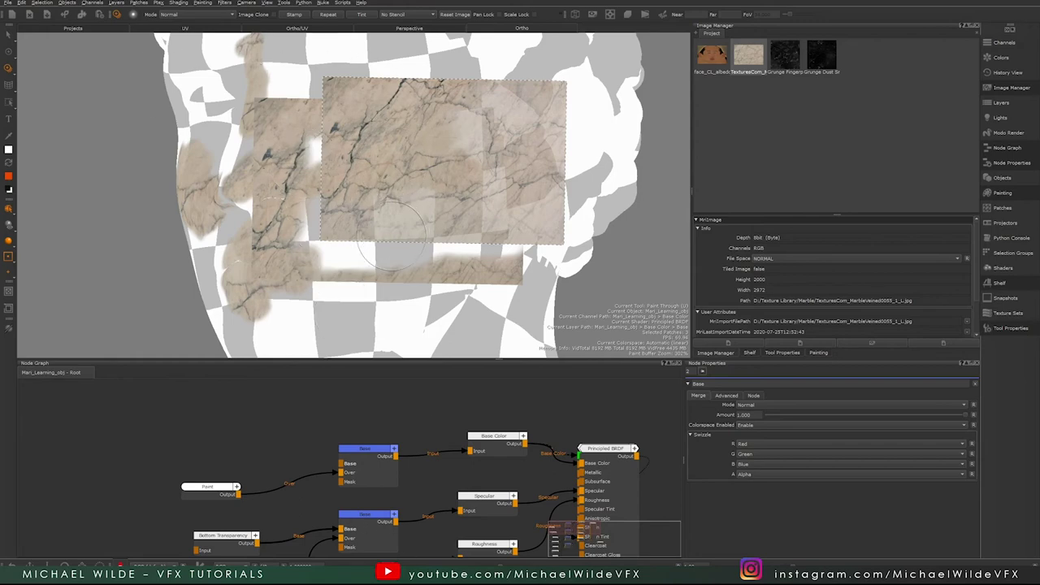
# Step: Try painting the marble as a repeating pattern beyond the image frame around the cheek, and undo the large stroke
pyautogui.moveTo(403, 240)
pyautogui.mouseDown()
pyautogui.moveTo(365, 243)
pyautogui.moveTo(347, 268)
pyautogui.mouseUp()
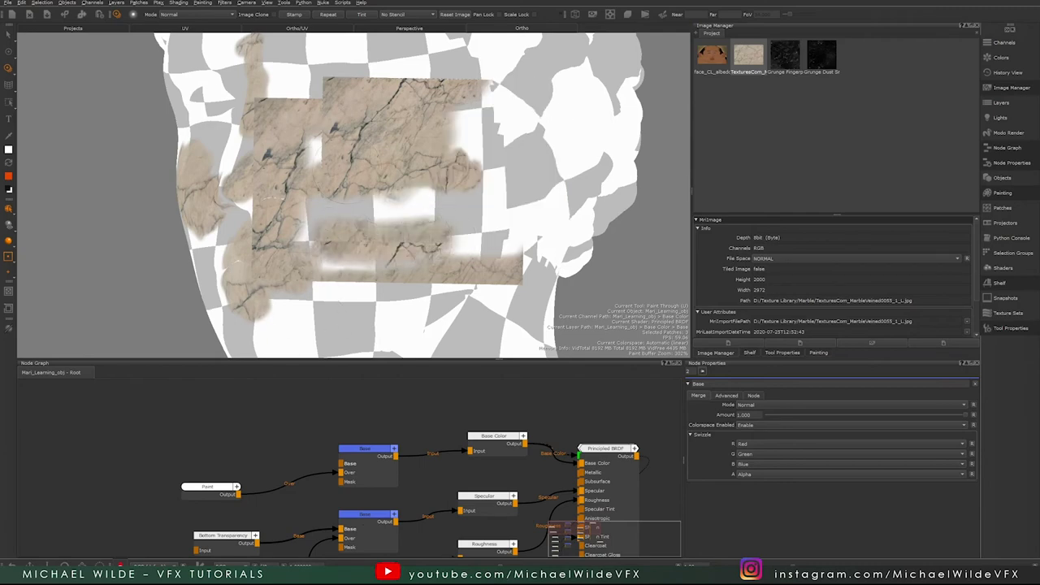
pyautogui.moveTo(324, 221)
pyautogui.mouseDown()
pyautogui.moveTo(311, 232)
pyautogui.moveTo(272, 80)
pyautogui.moveTo(571, 76)
pyautogui.moveTo(504, 244)
pyautogui.moveTo(317, 187)
pyautogui.moveTo(333, 317)
pyautogui.mouseUp()
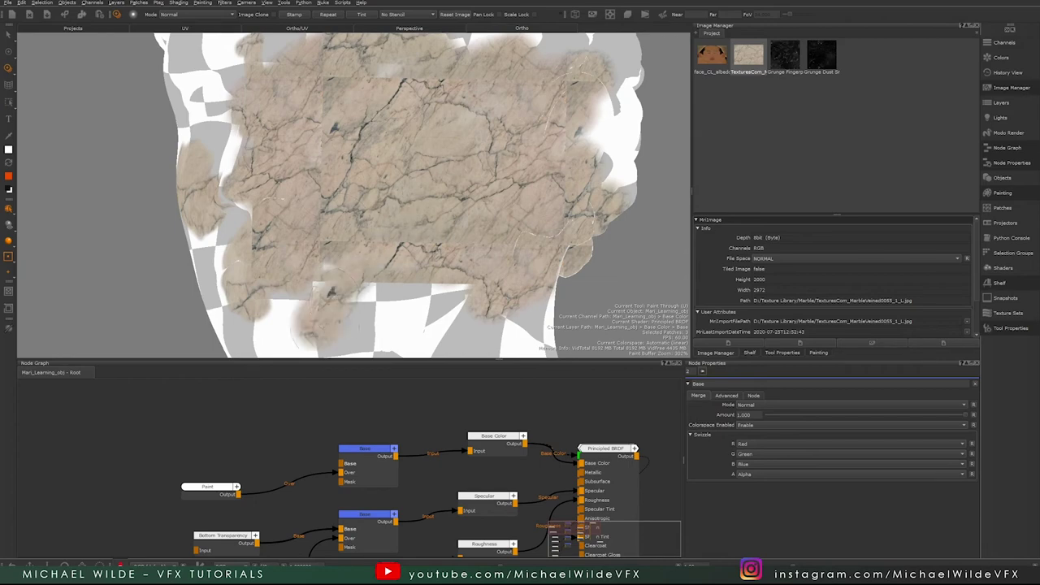
pyautogui.hotkey('ctrl', 'z')
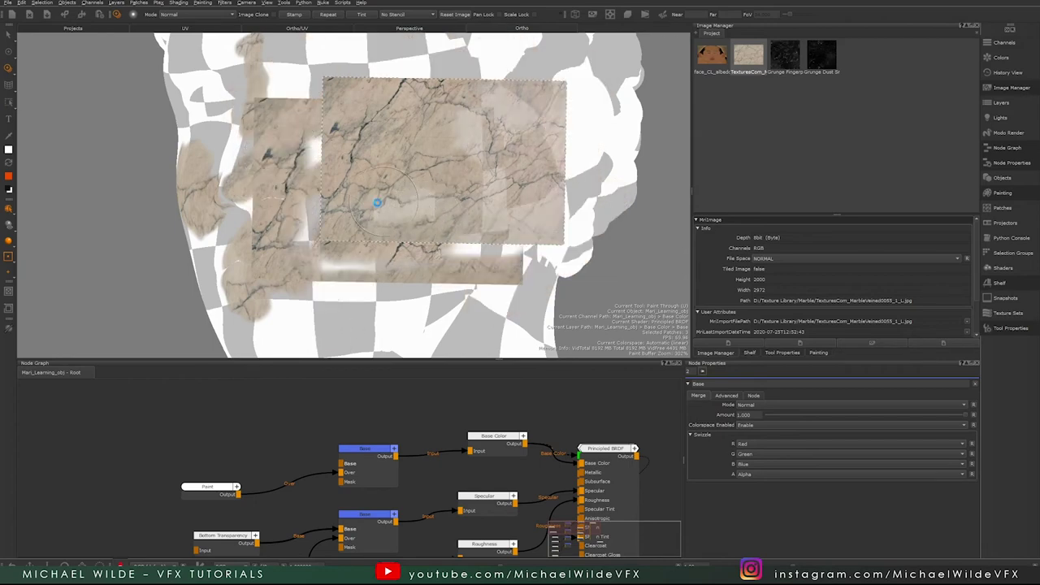
# Step: Reposition the marble image over the lower cheek and the front of the face, painting it within its frame
pyautogui.keyDown('alt'); pyautogui.moveTo(400, 205); pyautogui.dragTo(371, 211); pyautogui.keyUp('alt')
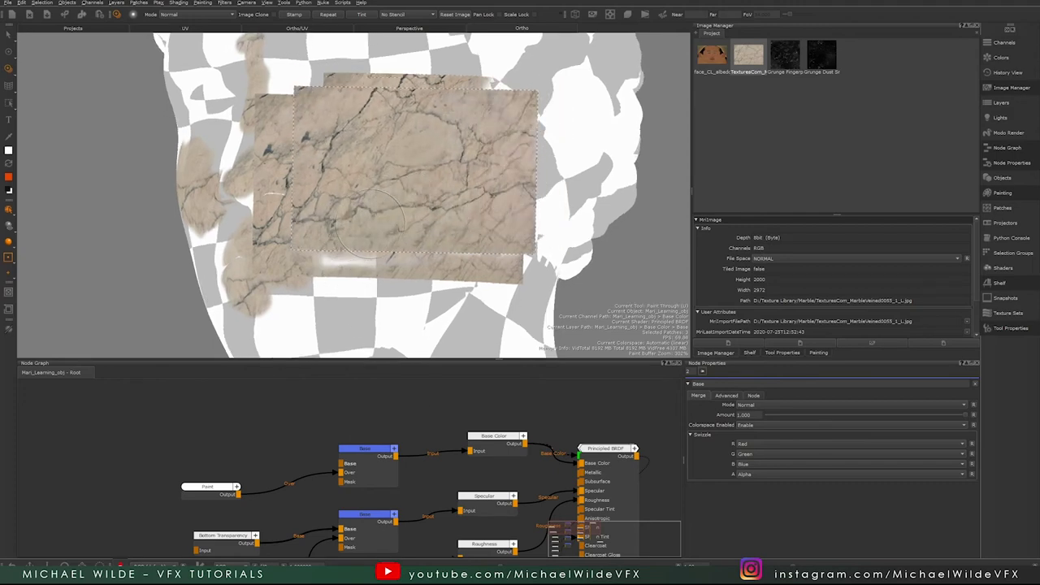
pyautogui.moveTo(399, 163)
pyautogui.keyDown('ctrl'); pyautogui.keyDown('shift'); pyautogui.mouseDown()
pyautogui.moveTo(375, 332)
pyautogui.moveTo(349, 338)
pyautogui.moveTo(365, 305)
pyautogui.moveTo(274, 104)
pyautogui.mouseUp(); pyautogui.keyUp('shift'); pyautogui.keyUp('ctrl')
pyautogui.press("'")
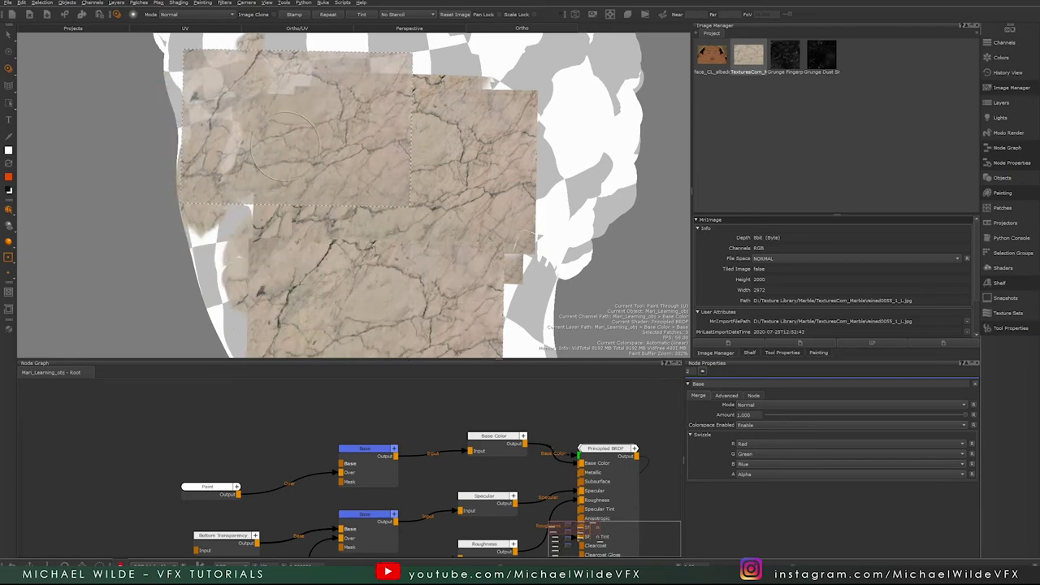
pyautogui.moveTo(284, 146); pyautogui.dragTo(346, 118)
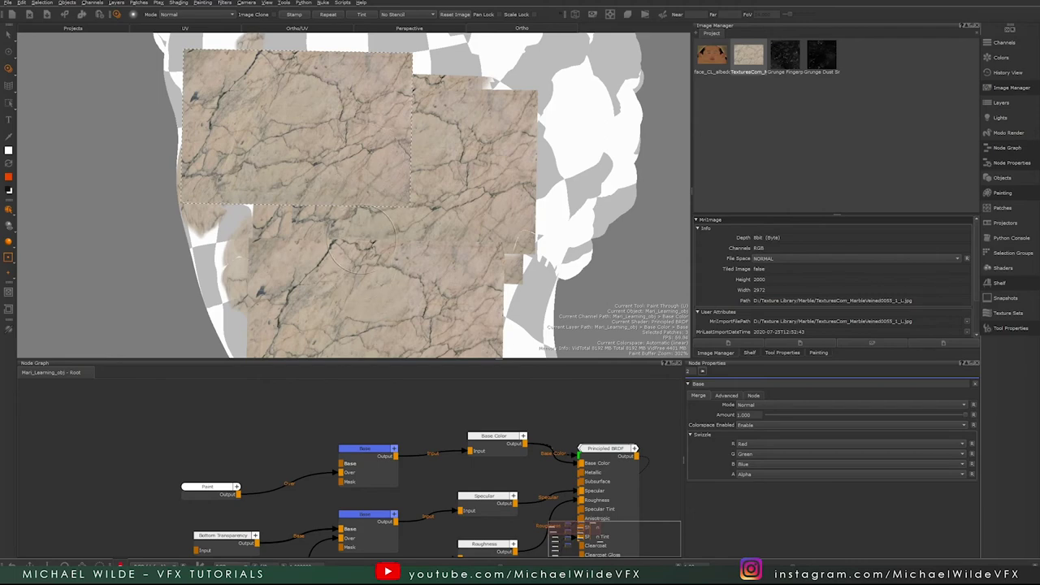
# Step: Turn on Repeat for the marble image and cover the visible side and the opposite side of the head with it
pyautogui.click(328, 14)
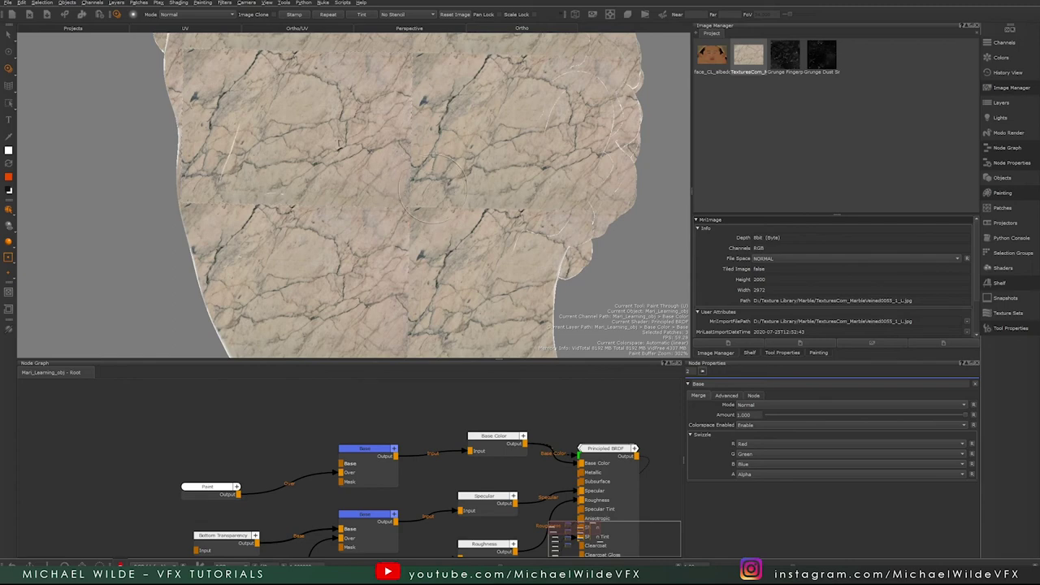
pyautogui.moveTo(433, 189)
pyautogui.keyDown('alt'); pyautogui.mouseDown()
pyautogui.moveTo(407, 191)
pyautogui.moveTo(439, 191)
pyautogui.moveTo(410, 192)
pyautogui.moveTo(429, 194)
pyautogui.mouseUp(); pyautogui.keyUp('alt')
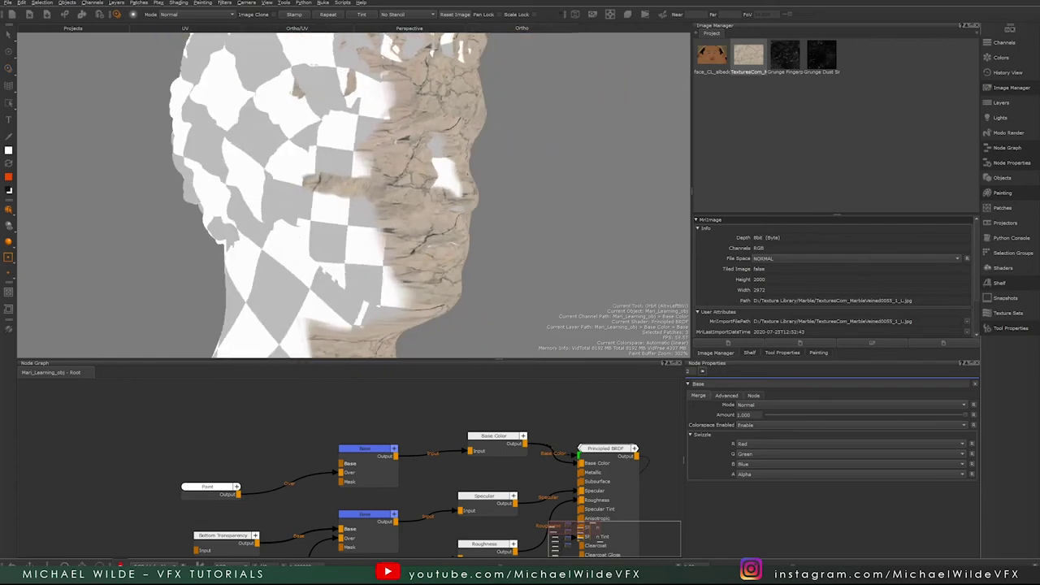
pyautogui.hotkey('ctrl', 'p')
pyautogui.hotkey('ctrl', 'f')
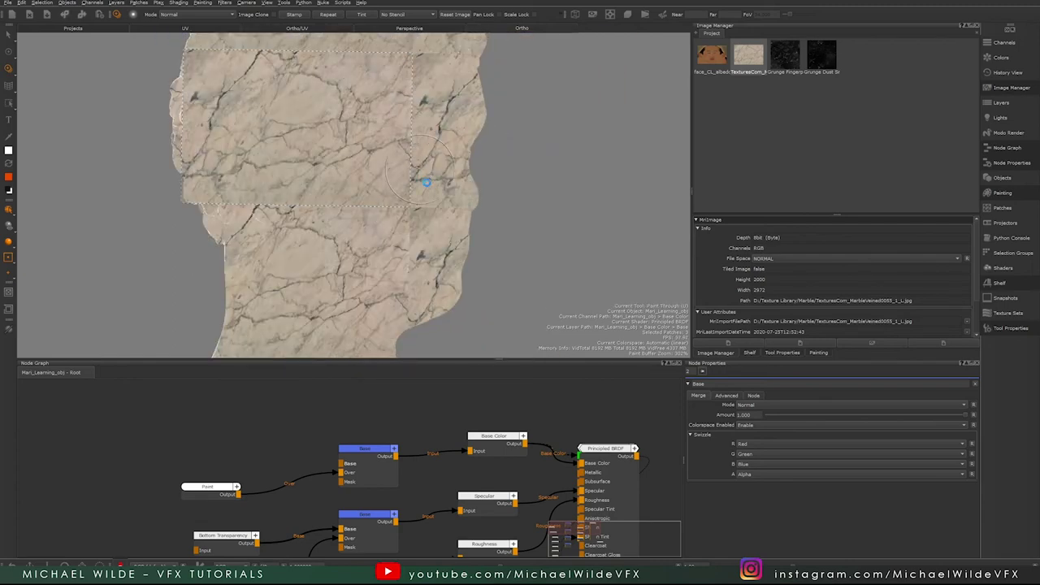
pyautogui.keyDown('alt'); pyautogui.moveTo(430, 171); pyautogui.dragTo(388, 148); pyautogui.keyUp('alt')
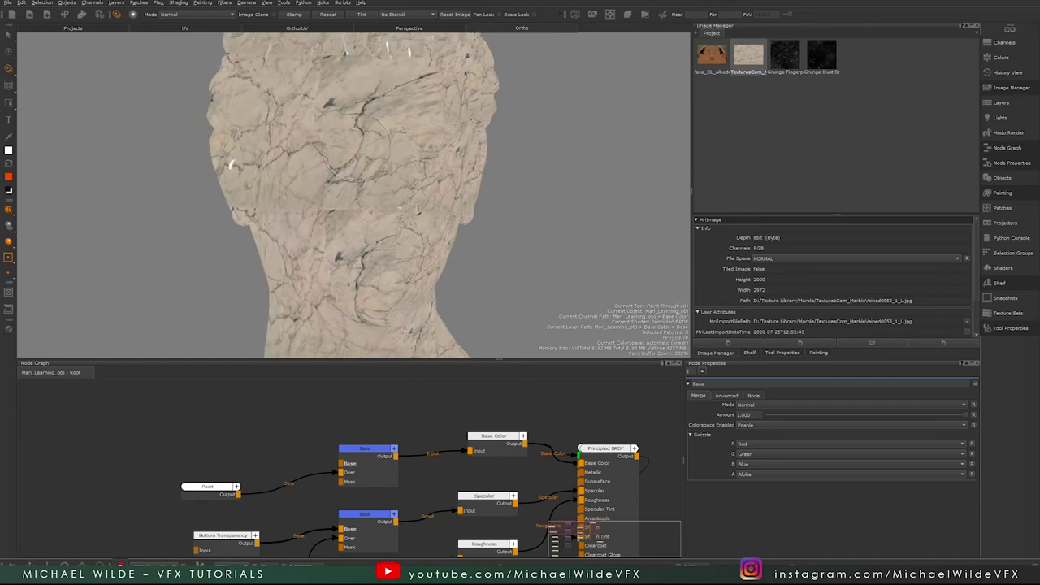
pyautogui.keyDown('alt'); pyautogui.moveTo(335, 206); pyautogui.dragTo(361, 213, button='right'); pyautogui.keyUp('alt')
pyautogui.keyDown('alt'); pyautogui.moveTo(362, 213); pyautogui.dragTo(373, 222); pyautogui.keyUp('alt')
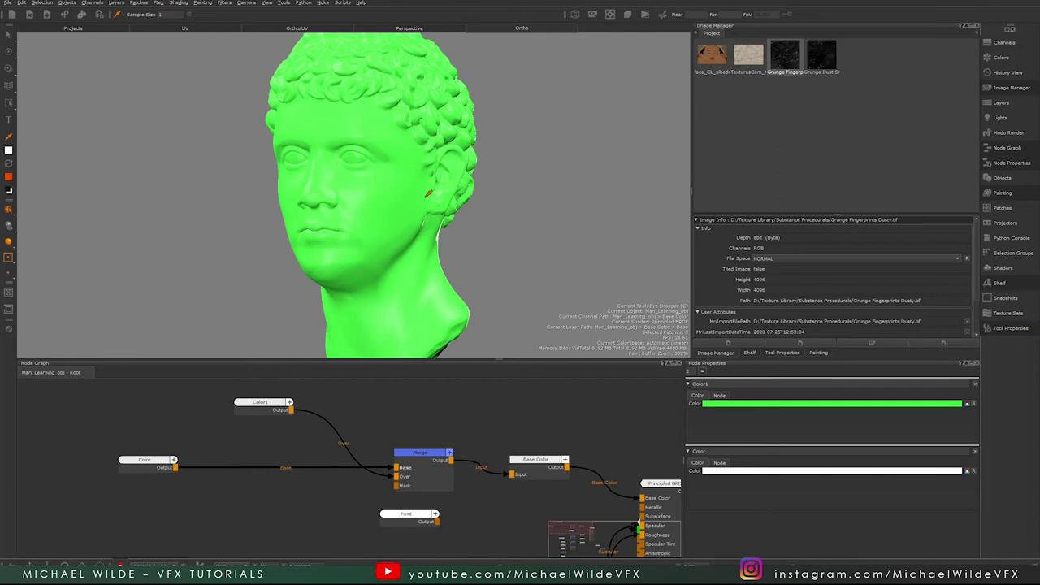
# Step: Place the Paint node below the Merge node and connect its output to the Merge's Mask input
pyautogui.scroll(-4, 428, 194)
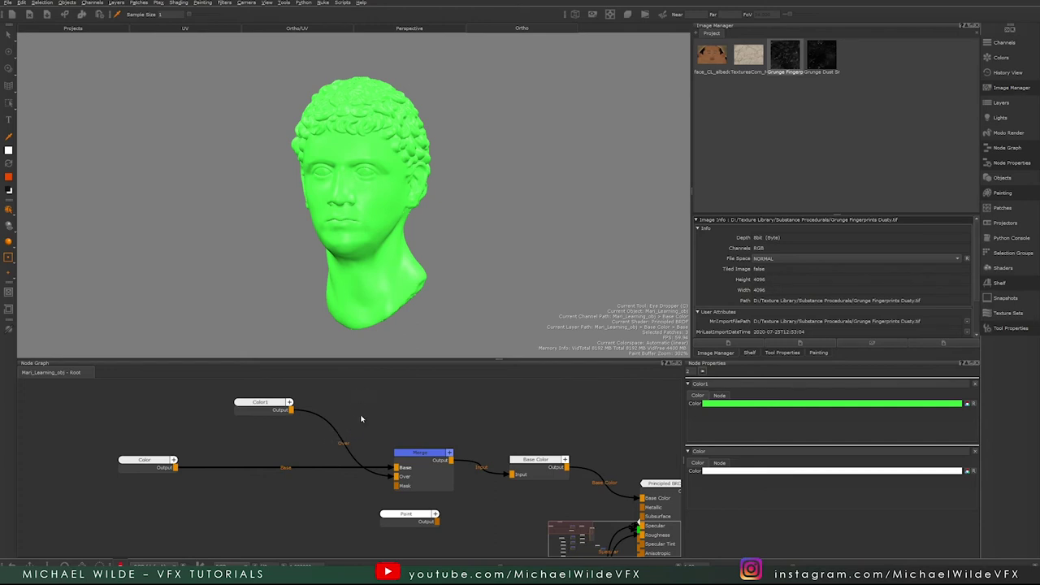
pyautogui.moveTo(362, 418)
pyautogui.mouseDown(button='middle')
pyautogui.moveTo(335, 423)
pyautogui.moveTo(380, 415)
pyautogui.mouseUp(button='middle')
pyautogui.moveTo(145, 464); pyautogui.dragTo(148, 463)
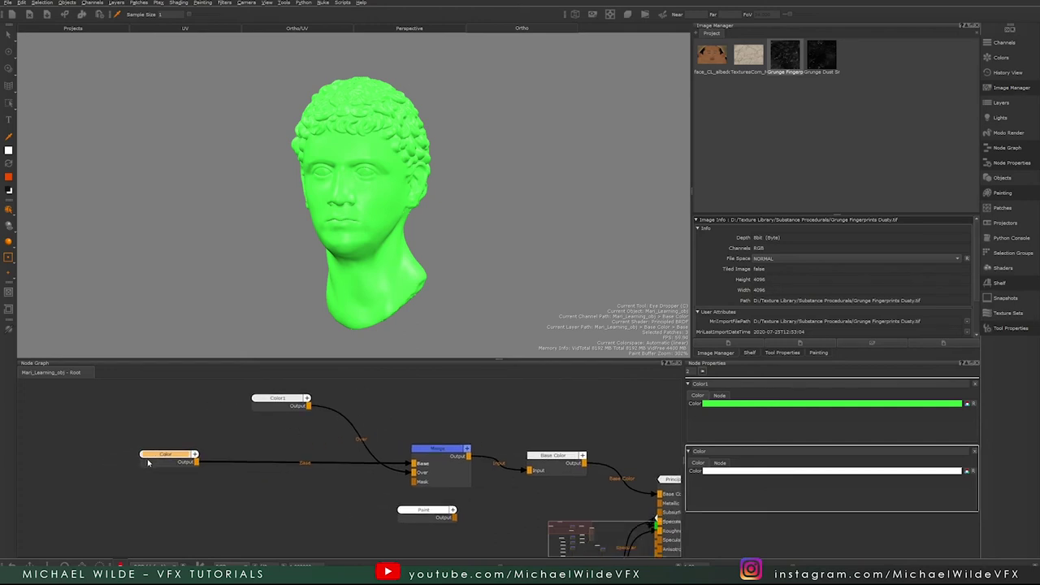
pyautogui.click(436, 454)
pyautogui.moveTo(439, 513)
pyautogui.mouseDown()
pyautogui.moveTo(344, 516)
pyautogui.moveTo(388, 501)
pyautogui.mouseUp()
pyautogui.click(320, 516)
pyautogui.press('1')
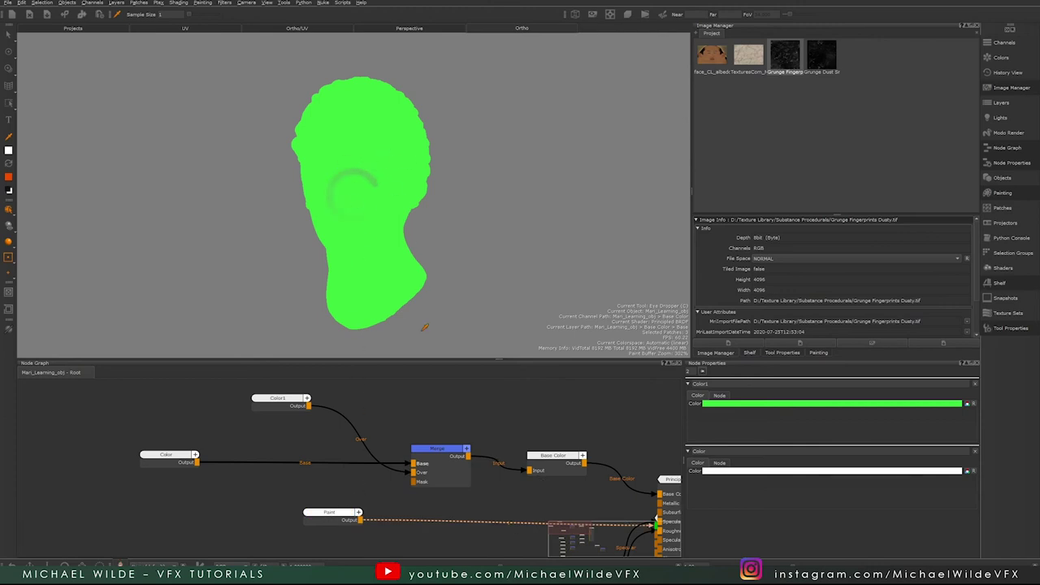
pyautogui.moveTo(362, 521); pyautogui.dragTo(413, 482)
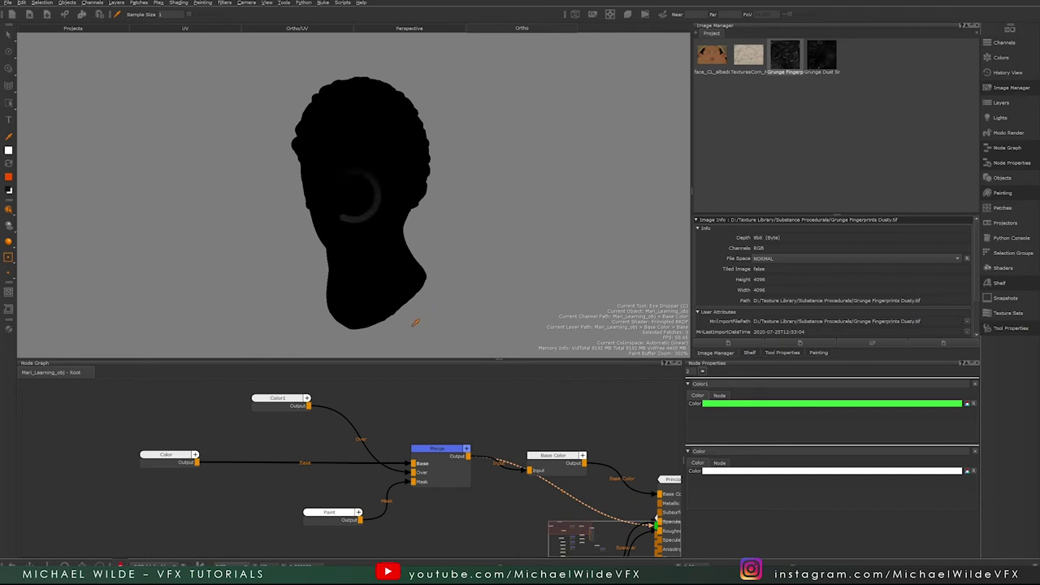
# Step: Try revealing the green color by scribbling on the mask across the face with the Paint tool, and undo the strokes
pyautogui.keyDown('alt'); pyautogui.moveTo(374, 181); pyautogui.dragTo(377, 199, button='right'); pyautogui.keyUp('alt')
pyautogui.moveTo(376, 198)
pyautogui.keyDown('alt'); pyautogui.mouseDown()
pyautogui.moveTo(380, 207)
pyautogui.moveTo(385, 192)
pyautogui.mouseUp(); pyautogui.keyUp('alt')
pyautogui.keyDown('alt'); pyautogui.moveTo(385, 192); pyautogui.dragTo(395, 209, button='right'); pyautogui.keyUp('alt')
pyautogui.keyDown('alt'); pyautogui.moveTo(395, 209); pyautogui.dragTo(358, 204); pyautogui.keyUp('alt')
pyautogui.keyDown('alt'); pyautogui.moveTo(358, 204); pyautogui.dragTo(344, 172, button='right'); pyautogui.keyUp('alt')
pyautogui.keyDown('alt'); pyautogui.moveTo(385, 198); pyautogui.dragTo(361, 195); pyautogui.keyUp('alt')
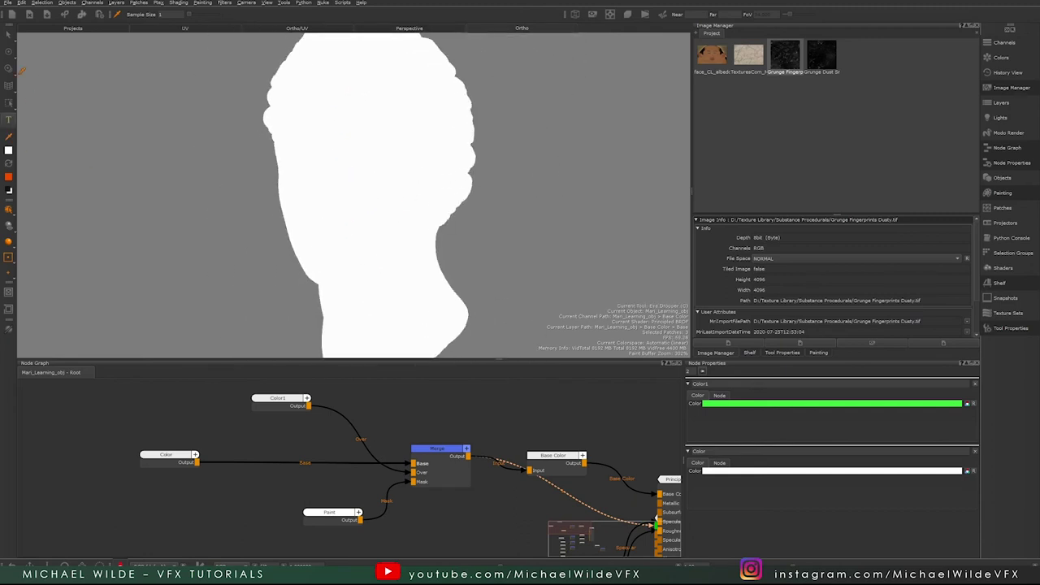
pyautogui.click(8, 52)
pyautogui.moveTo(312, 158)
pyautogui.mouseDown()
pyautogui.moveTo(296, 170)
pyautogui.moveTo(371, 228)
pyautogui.mouseUp()
pyautogui.hotkey('ctrl', 'z')
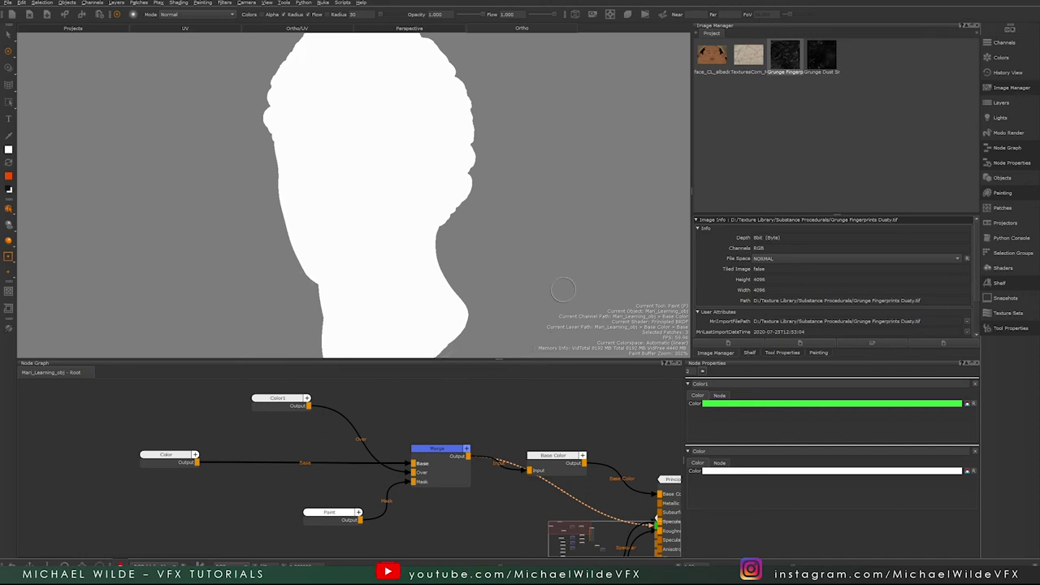
pyautogui.moveTo(280, 97)
pyautogui.mouseDown()
pyautogui.moveTo(382, 122)
pyautogui.moveTo(435, 194)
pyautogui.mouseUp()
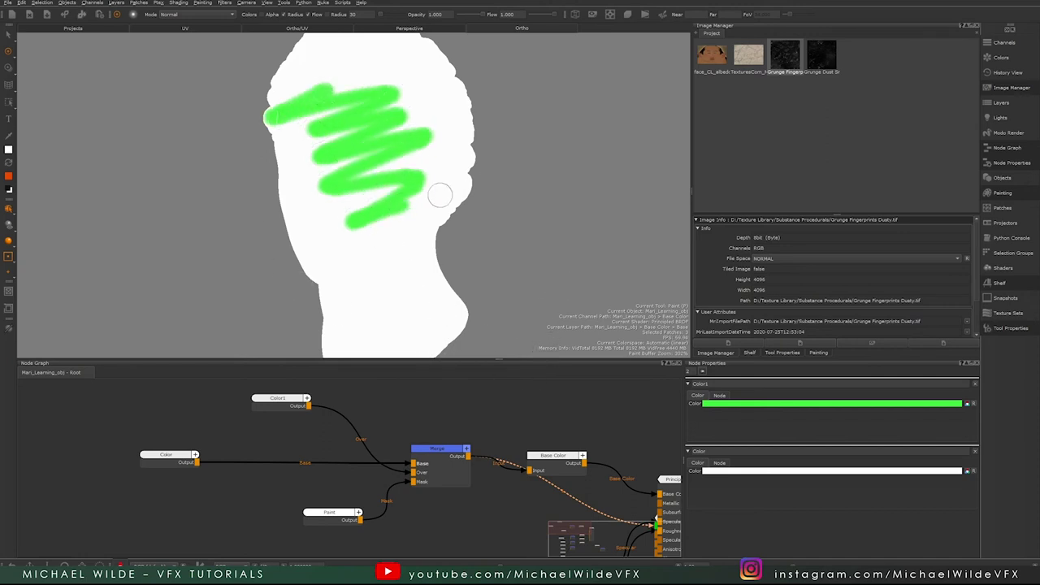
pyautogui.hotkey('ctrl', 'z')
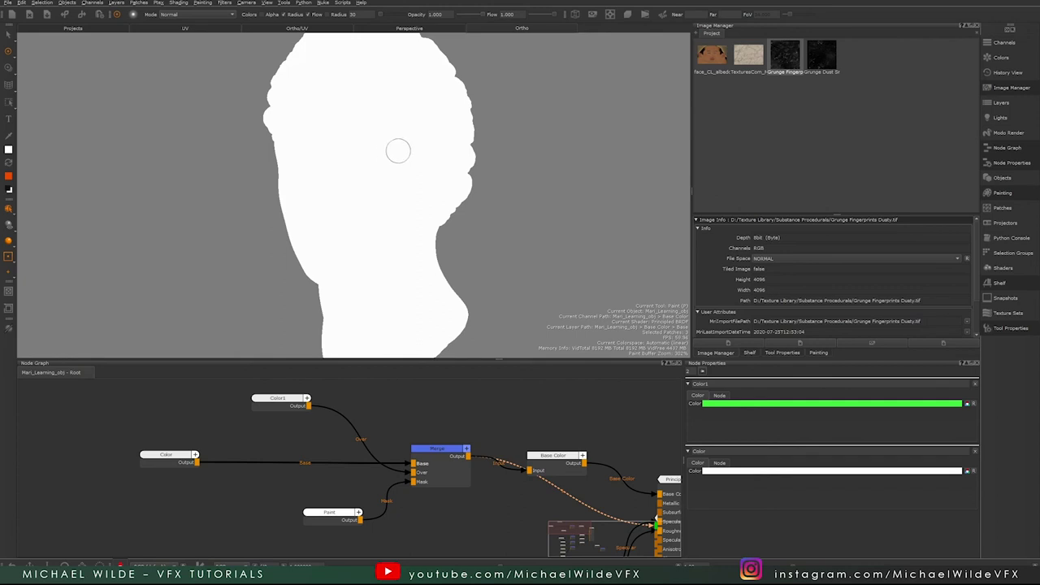
# Step: Add the Grunge Leaks texture to the Image Manager through File Explorer and load it into Paint Through over the face
pyautogui.hotkey('alt', 'Tab')
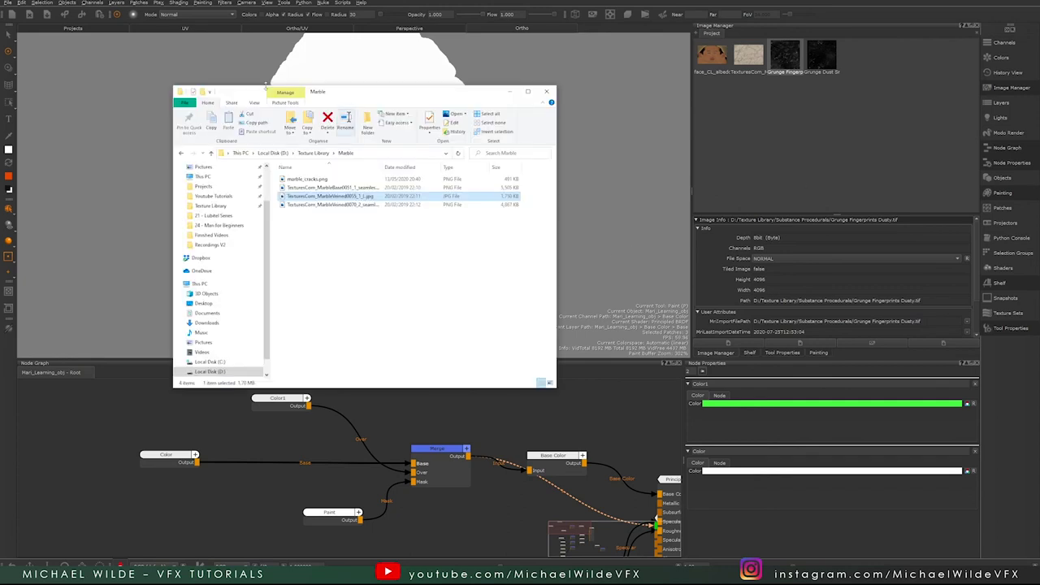
pyautogui.moveTo(342, 90); pyautogui.dragTo(1039, 118)
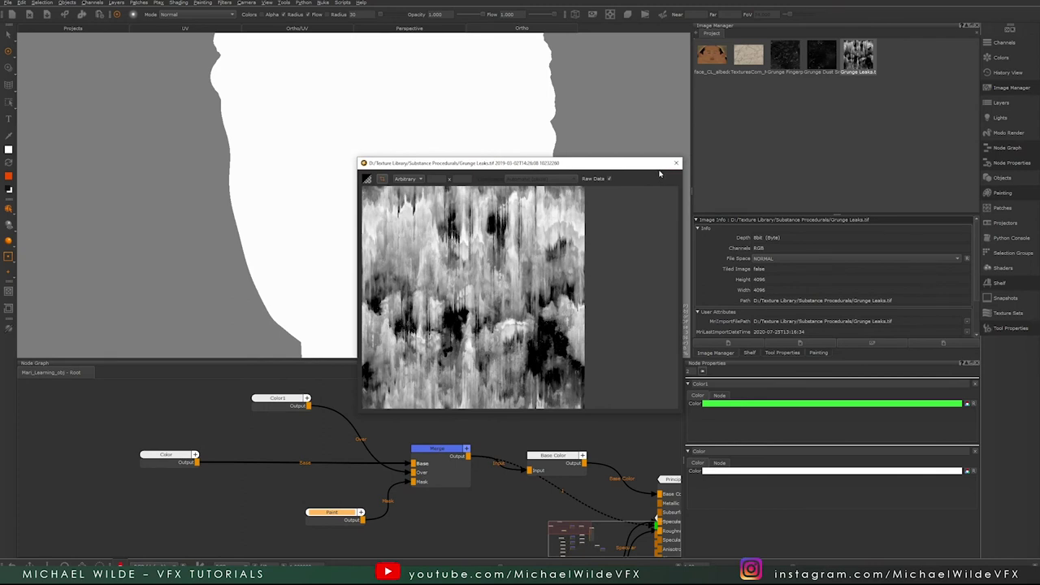
pyautogui.click(675, 163)
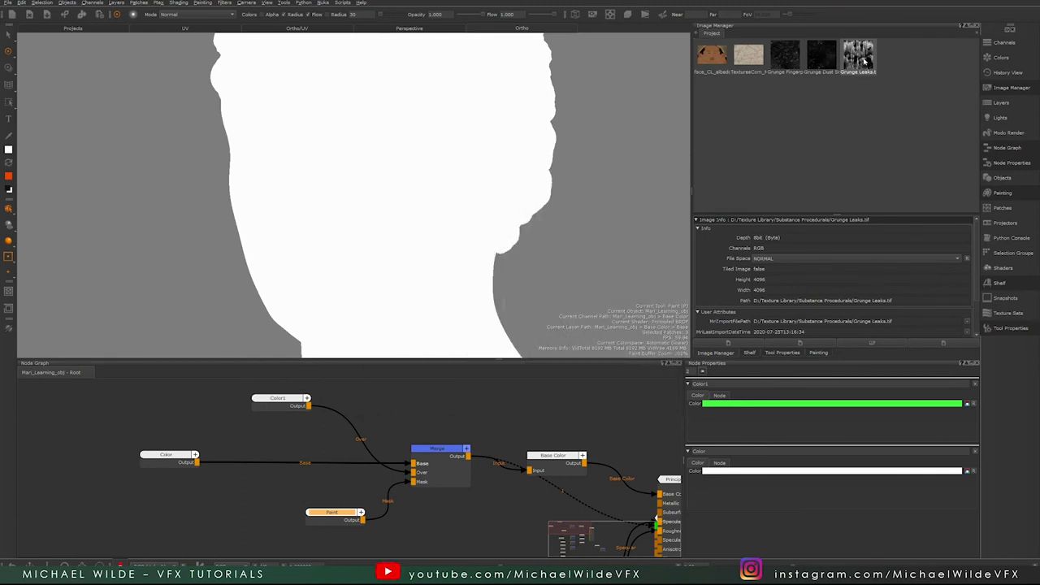
pyautogui.moveTo(863, 60)
pyautogui.mouseDown()
pyautogui.moveTo(441, 197)
pyautogui.moveTo(471, 150)
pyautogui.mouseUp()
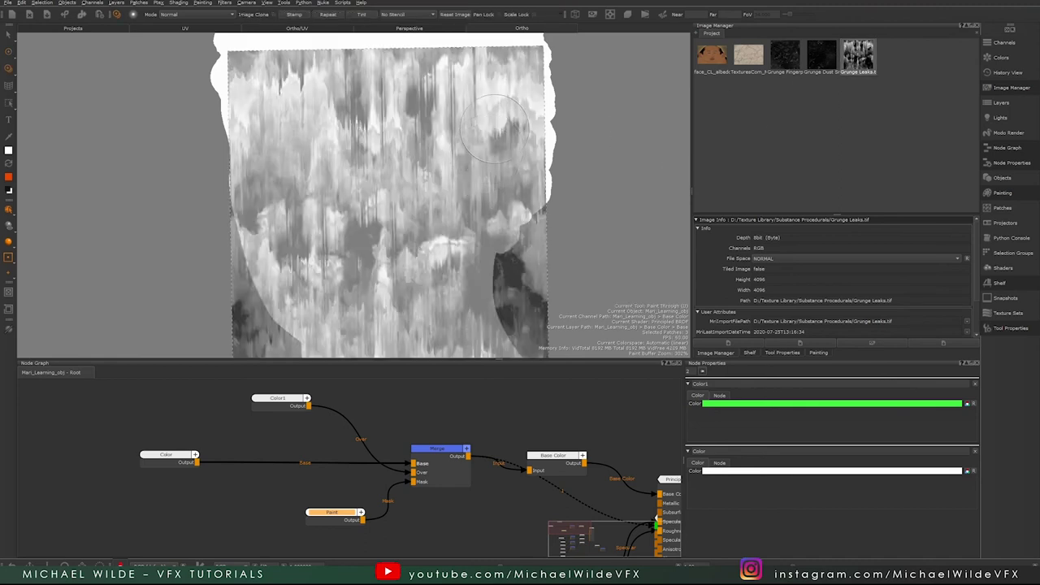
# Step: Paint the Grunge Leaks texture onto the mask across the face and change the Color1 node to a darker green
pyautogui.moveTo(370, 189)
pyautogui.mouseDown()
pyautogui.moveTo(370, 156)
pyautogui.moveTo(310, 210)
pyautogui.moveTo(434, 208)
pyautogui.moveTo(426, 196)
pyautogui.mouseUp()
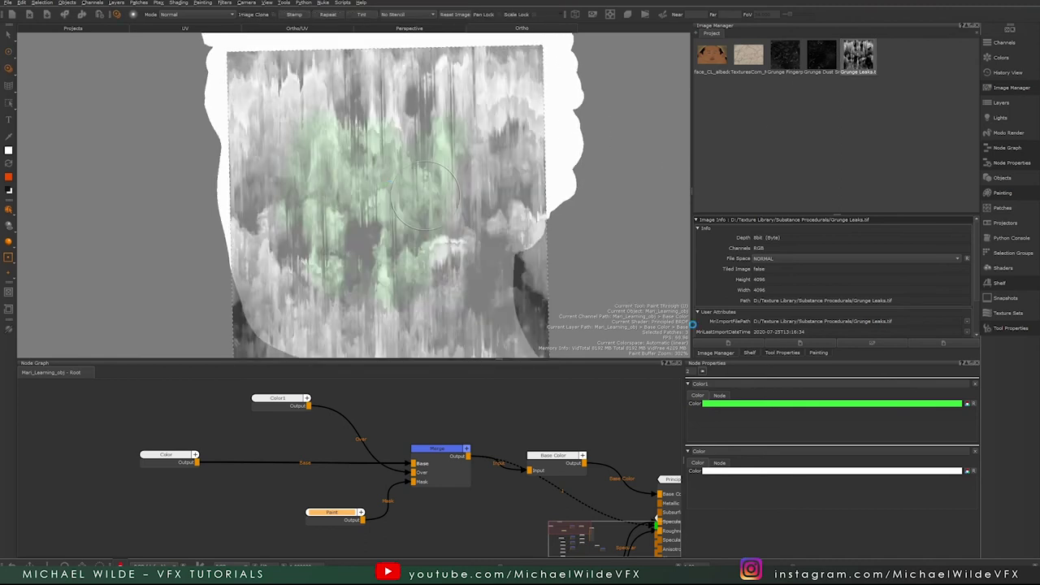
pyautogui.click(782, 404)
pyautogui.moveTo(293, 282); pyautogui.dragTo(269, 299)
pyautogui.click(227, 355)
# Step: Paint the leaks texture onto the mask over the side of the head, from the nose to the ear
pyautogui.keyDown('alt'); pyautogui.moveTo(488, 195); pyautogui.dragTo(429, 153); pyautogui.keyUp('alt')
pyautogui.keyDown('alt'); pyautogui.moveTo(429, 153); pyautogui.dragTo(479, 159, button='right'); pyautogui.keyUp('alt')
pyautogui.keyDown('alt'); pyautogui.moveTo(479, 159); pyautogui.dragTo(423, 163); pyautogui.keyUp('alt')
pyautogui.keyDown('alt'); pyautogui.moveTo(423, 163); pyautogui.dragTo(390, 174, button='right'); pyautogui.keyUp('alt')
pyautogui.keyDown('alt'); pyautogui.moveTo(390, 174); pyautogui.dragTo(408, 123, button='middle'); pyautogui.keyUp('alt')
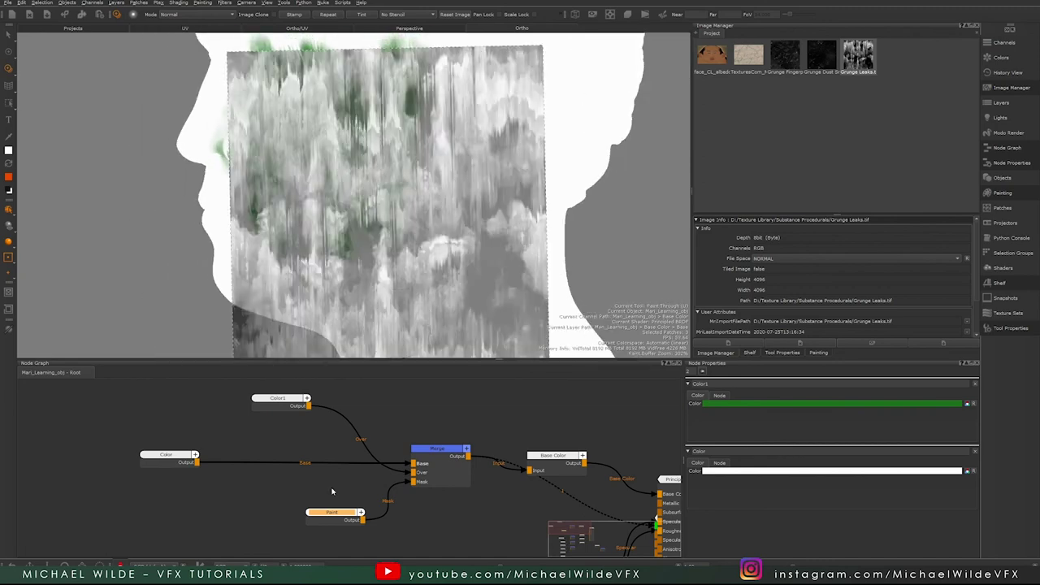
pyautogui.moveTo(436, 197)
pyautogui.keyDown('shift'); pyautogui.mouseDown()
pyautogui.moveTo(466, 199)
pyautogui.moveTo(431, 207)
pyautogui.moveTo(382, 260)
pyautogui.moveTo(305, 264)
pyautogui.moveTo(455, 203)
pyautogui.moveTo(324, 142)
pyautogui.moveTo(447, 122)
pyautogui.moveTo(488, 215)
pyautogui.moveTo(386, 183)
pyautogui.moveTo(420, 162)
pyautogui.moveTo(391, 128)
pyautogui.mouseUp(); pyautogui.keyUp('shift')
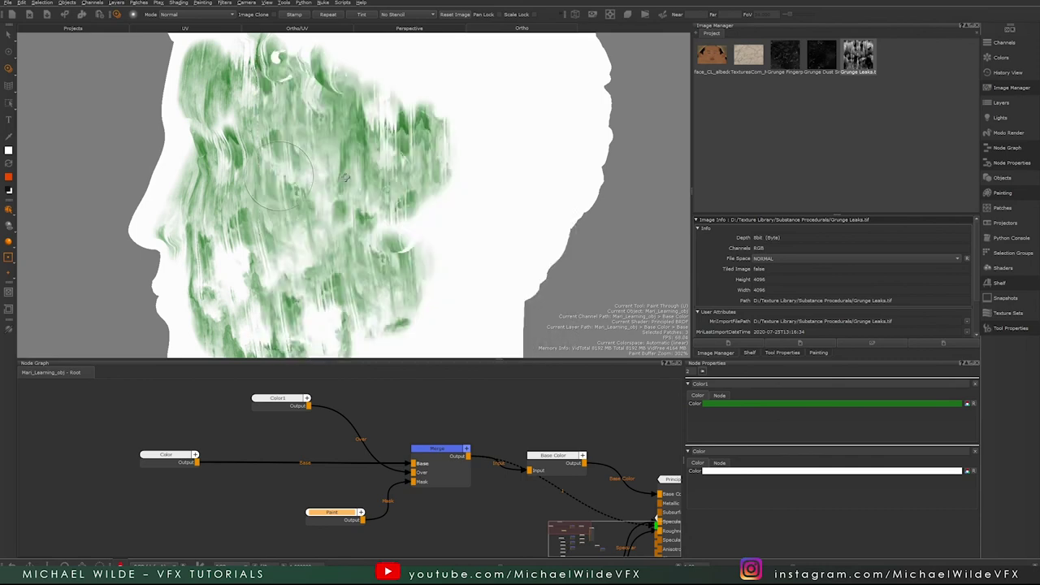
# Step: Extend the leaks texture across the lower front of the face and onto the opposite side of the head
pyautogui.keyDown('alt'); pyautogui.moveTo(297, 174); pyautogui.dragTo(387, 179); pyautogui.keyUp('alt')
pyautogui.moveTo(287, 224)
pyautogui.mouseDown()
pyautogui.moveTo(314, 241)
pyautogui.moveTo(280, 252)
pyautogui.moveTo(302, 217)
pyautogui.mouseUp()
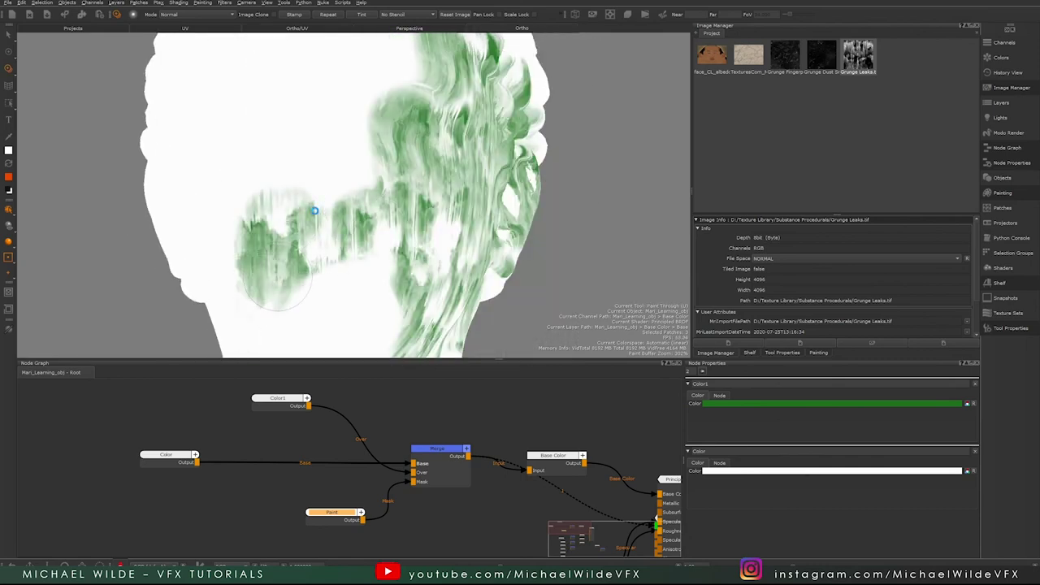
pyautogui.keyDown('alt'); pyautogui.moveTo(291, 183); pyautogui.dragTo(372, 171, button='right'); pyautogui.keyUp('alt')
pyautogui.keyDown('alt'); pyautogui.moveTo(372, 172); pyautogui.dragTo(326, 173); pyautogui.keyUp('alt')
pyautogui.keyDown('alt'); pyautogui.moveTo(326, 173); pyautogui.dragTo(374, 175, button='right'); pyautogui.keyUp('alt')
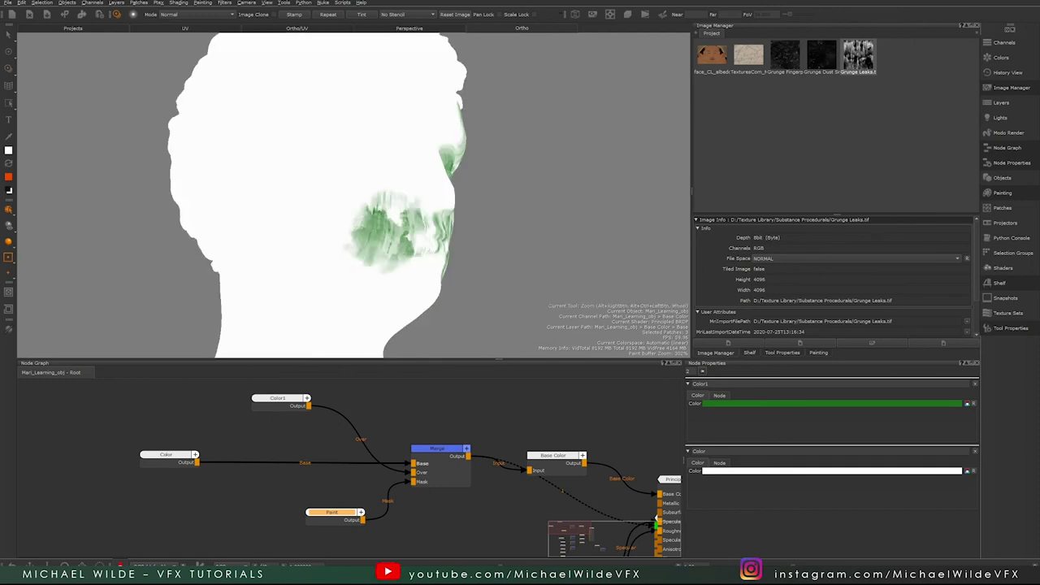
pyautogui.moveTo(335, 184)
pyautogui.mouseDown()
pyautogui.moveTo(283, 201)
pyautogui.moveTo(335, 324)
pyautogui.moveTo(369, 122)
pyautogui.mouseUp()
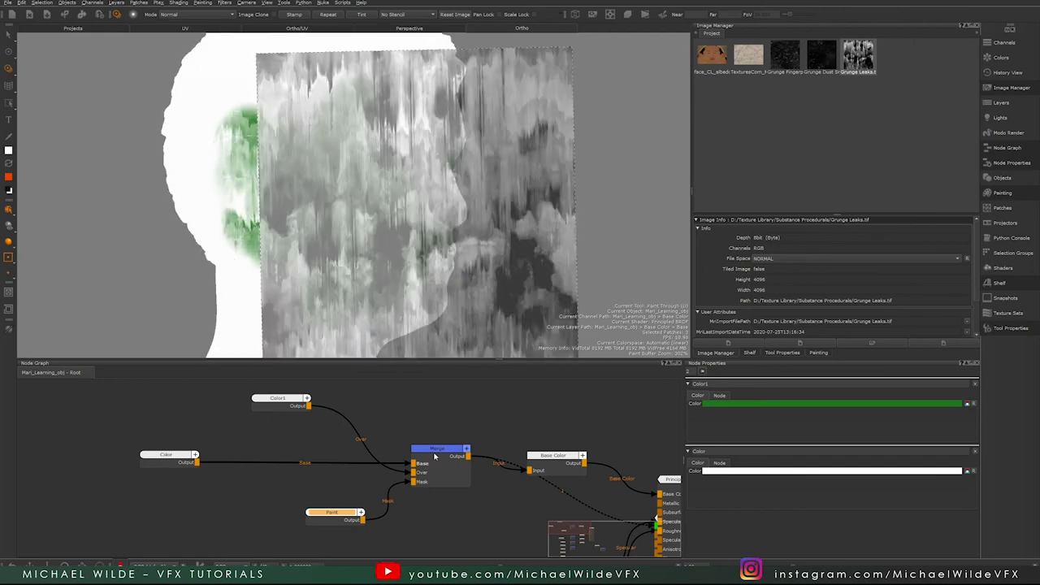
pyautogui.keyDown('alt'); pyautogui.moveTo(325, 231); pyautogui.dragTo(264, 221); pyautogui.keyUp('alt')
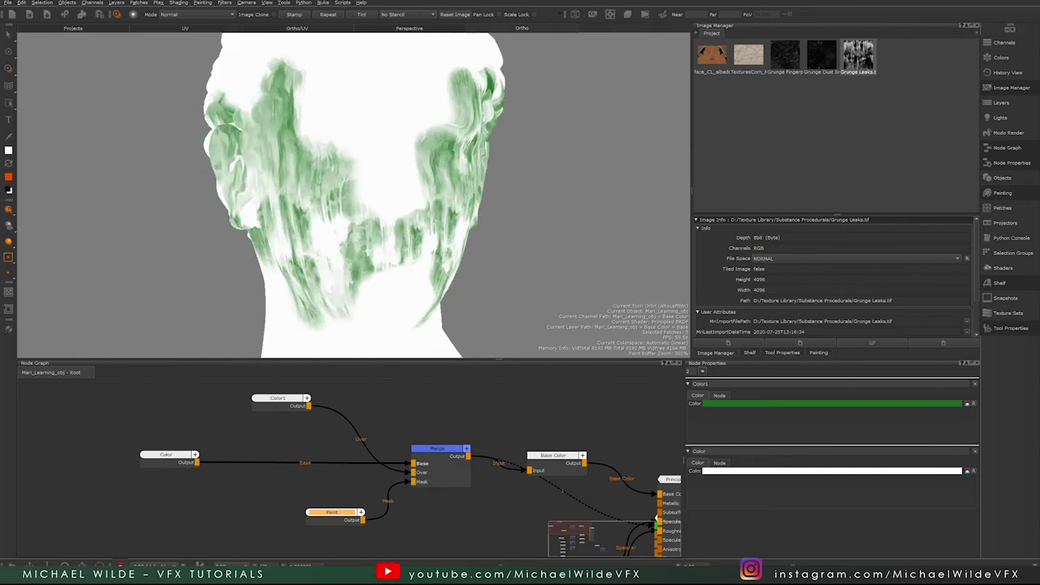
# Step: Choose the feltTip brush from the Basic Brushes and paint the leaks texture over the middle of the face
pyautogui.click(428, 453)
pyautogui.click(8, 51)
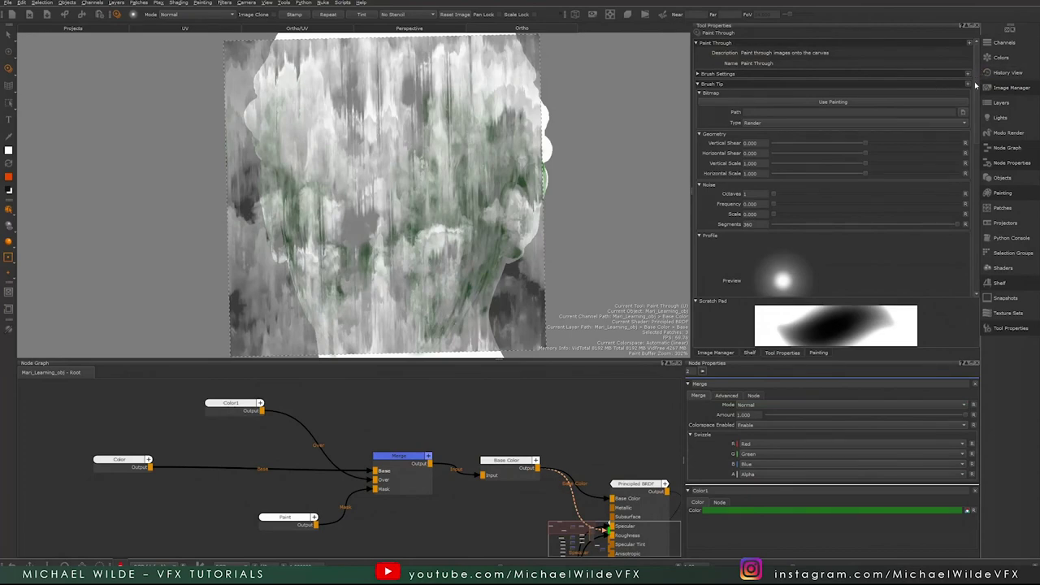
pyautogui.scroll(-10, 958, 219)
pyautogui.scroll(8, 919, 138)
pyautogui.moveTo(373, 165)
pyautogui.mouseDown()
pyautogui.moveTo(414, 161)
pyautogui.moveTo(339, 194)
pyautogui.mouseUp()
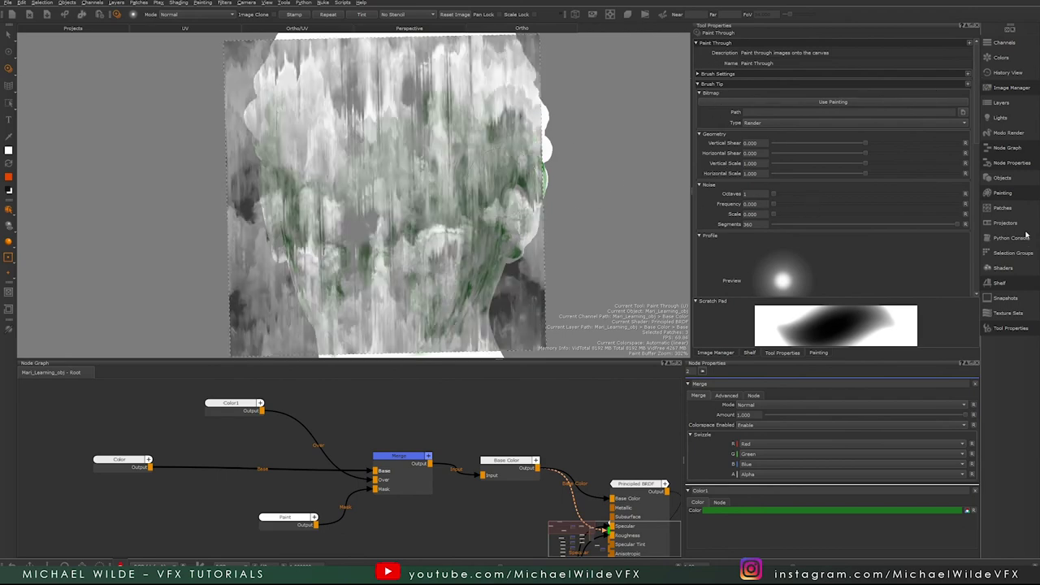
pyautogui.click(989, 284)
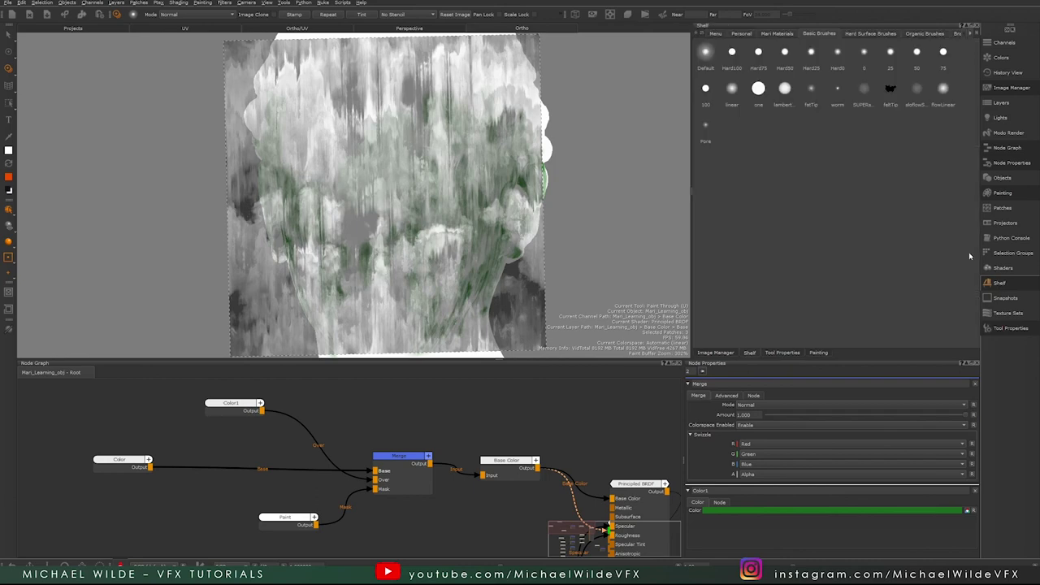
pyautogui.click(892, 91)
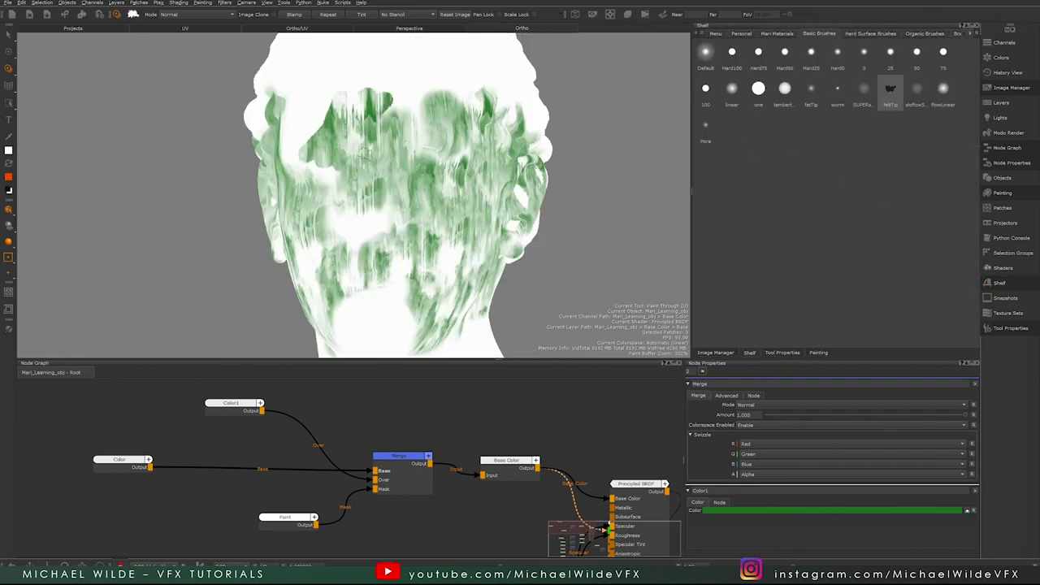
# Step: Reset the Paint Through image's transform, rotate it slightly and scale it to 1.6 over the face
pyautogui.click(1008, 328)
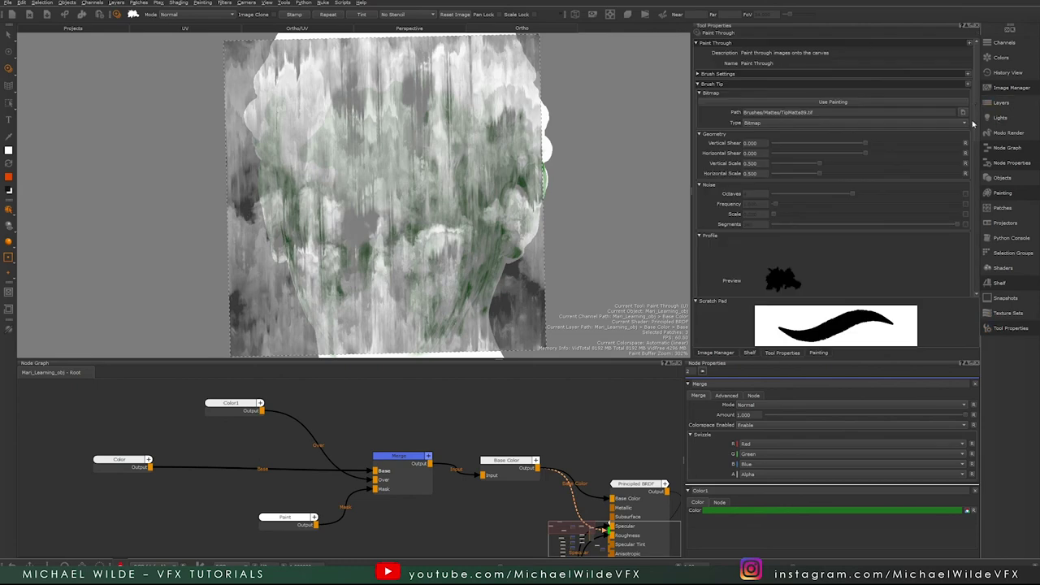
pyautogui.moveTo(976, 116); pyautogui.dragTo(972, 273)
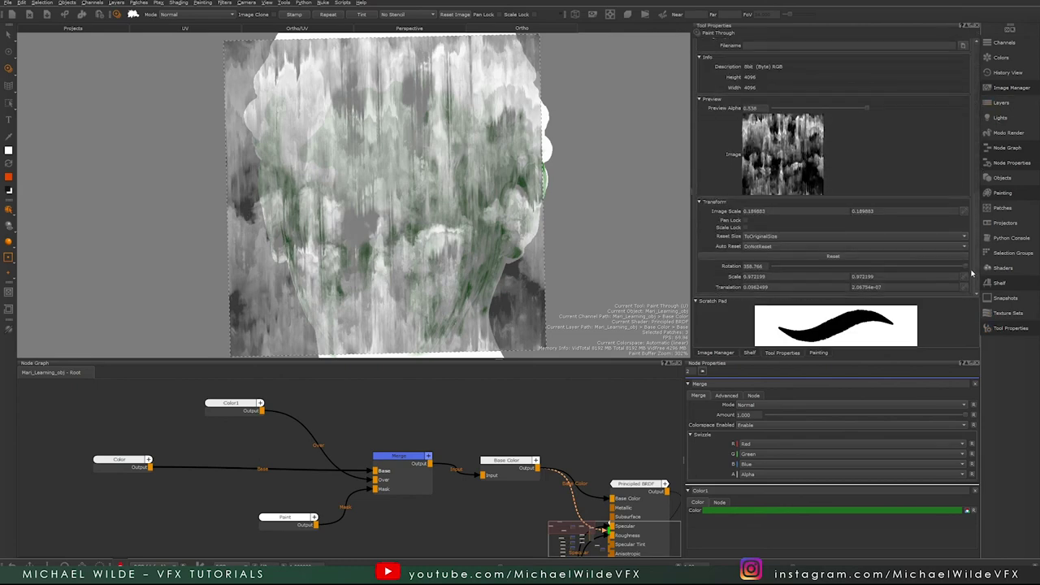
pyautogui.click(832, 256)
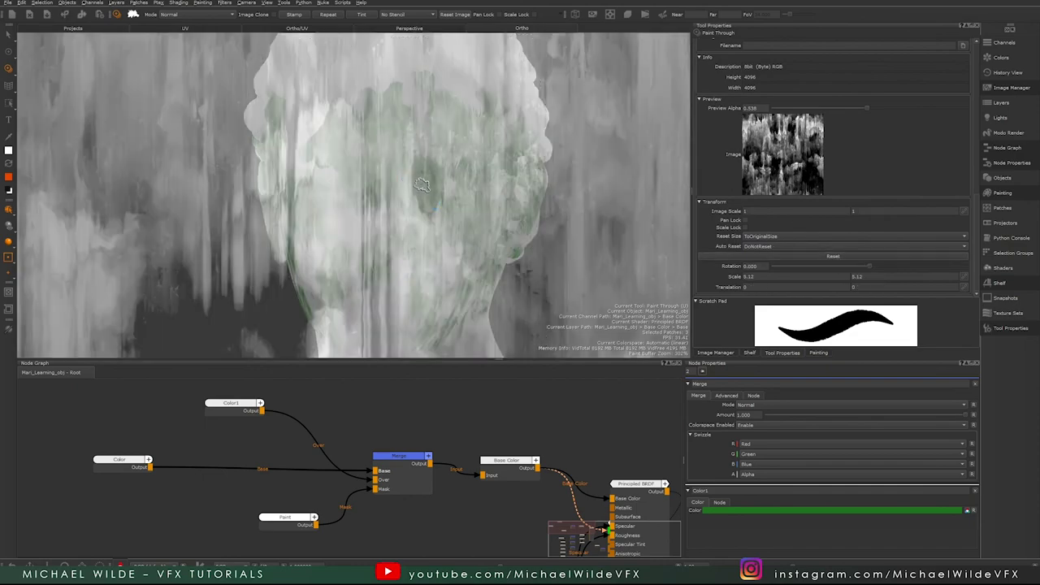
pyautogui.keyDown('alt'); pyautogui.moveTo(411, 185); pyautogui.dragTo(512, 195, button='right'); pyautogui.keyUp('alt')
pyautogui.moveTo(873, 268)
pyautogui.mouseDown()
pyautogui.moveTo(882, 269)
pyautogui.moveTo(860, 276)
pyautogui.mouseUp()
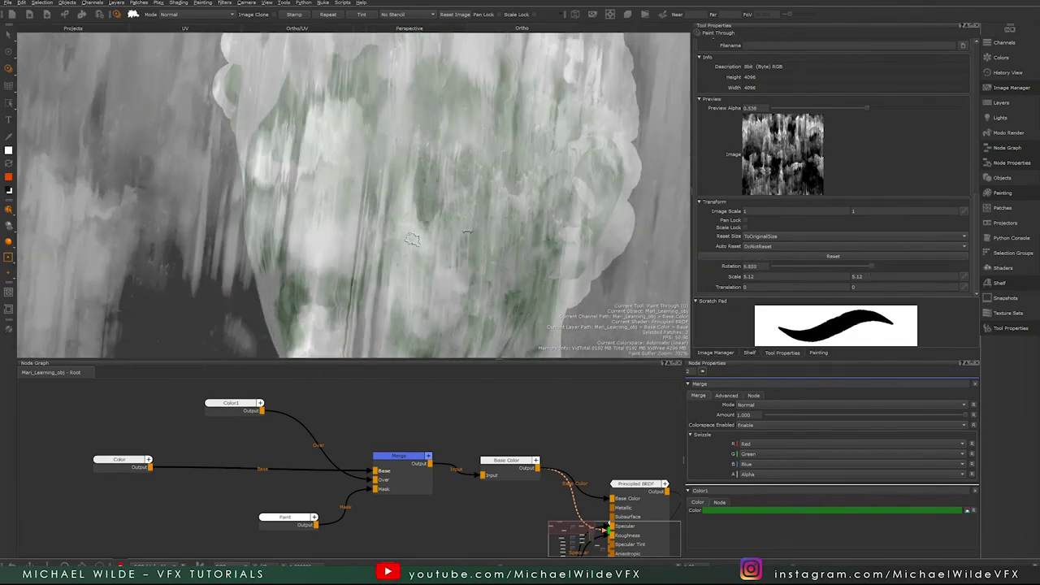
pyautogui.keyDown('ctrl'); pyautogui.keyDown('shift'); pyautogui.moveTo(460, 228); pyautogui.dragTo(327, 236); pyautogui.keyUp('shift'); pyautogui.keyUp('ctrl')
pyautogui.moveTo(413, 208)
pyautogui.keyDown('ctrl'); pyautogui.mouseDown()
pyautogui.moveTo(450, 226)
pyautogui.moveTo(329, 301)
pyautogui.mouseUp(); pyautogui.keyUp('ctrl')
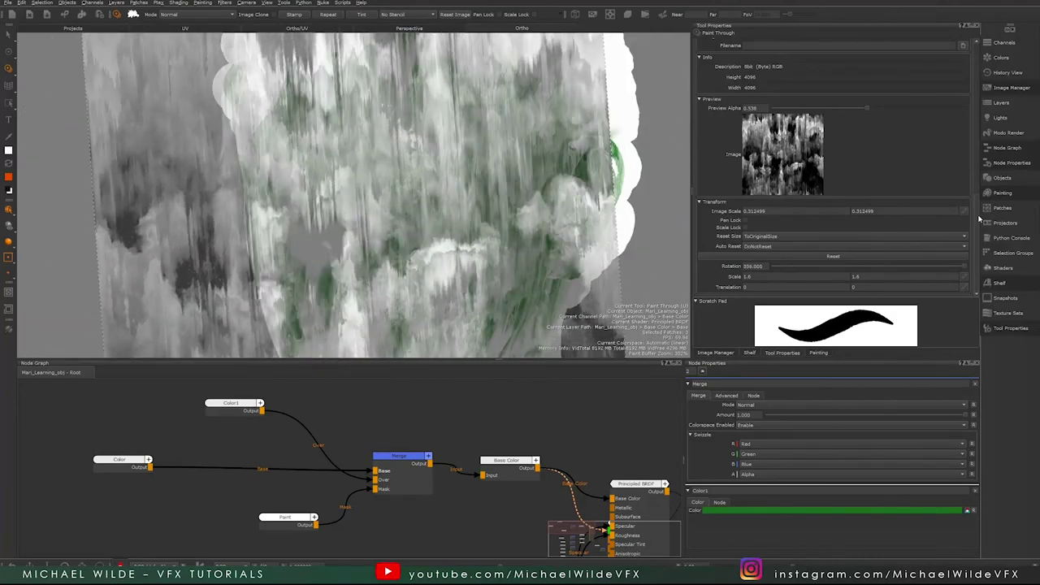
# Step: Turn on Scale Lock for the Paint Through image and test it by zooming the view in and out
pyautogui.moveTo(977, 218)
pyautogui.mouseDown()
pyautogui.moveTo(978, 206)
pyautogui.moveTo(978, 221)
pyautogui.mouseUp()
pyautogui.keyDown('alt'); pyautogui.moveTo(613, 211); pyautogui.dragTo(584, 205); pyautogui.keyUp('alt')
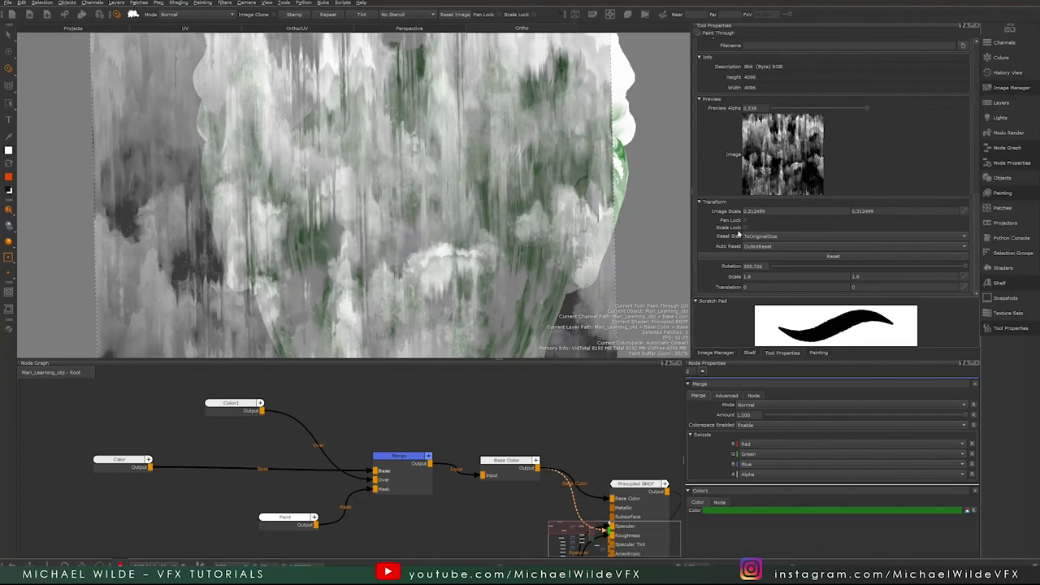
pyautogui.scroll(-5, 384, 203)
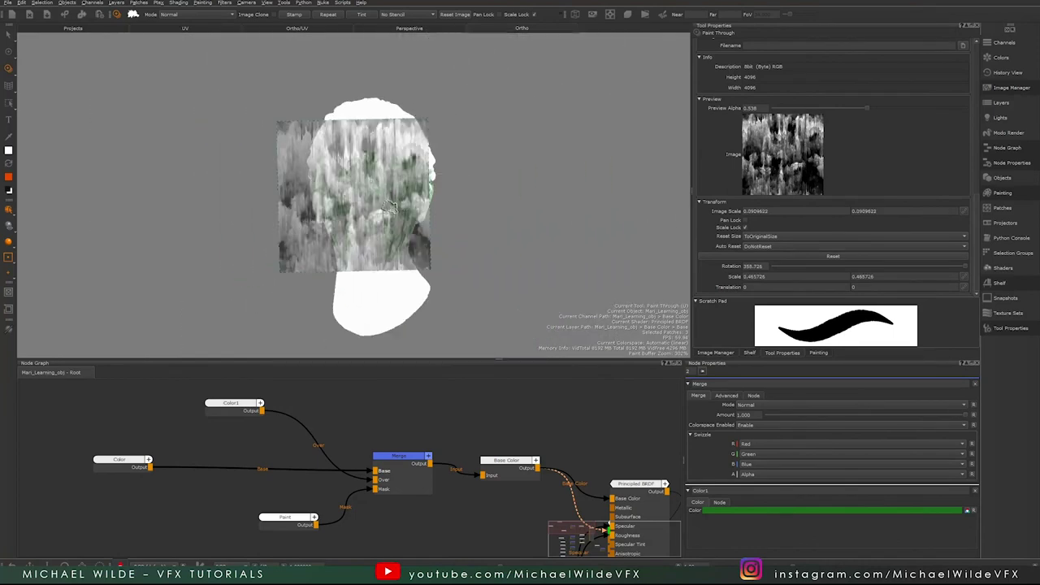
pyautogui.scroll(5, 384, 204)
pyautogui.scroll(-5, 424, 213)
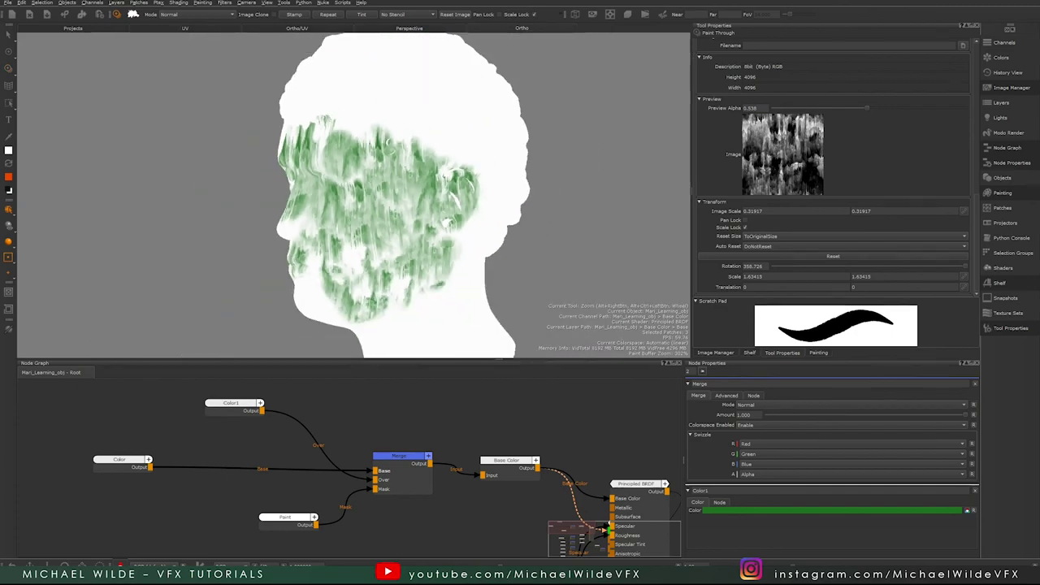
pyautogui.scroll(5, 404, 230)
pyautogui.scroll(2, 404, 230)
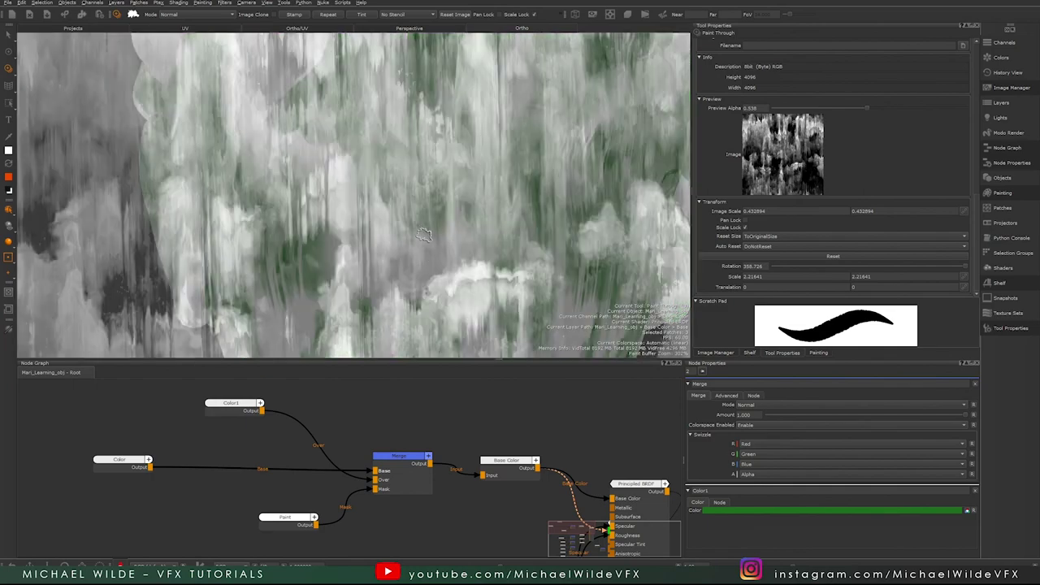
pyautogui.scroll(-6, 402, 217)
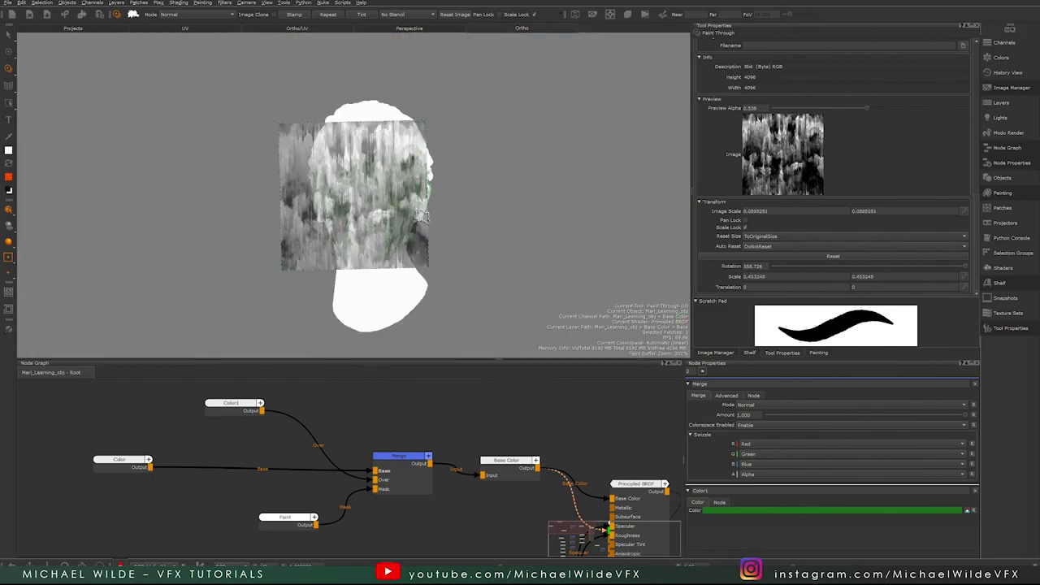
pyautogui.scroll(5, 401, 218)
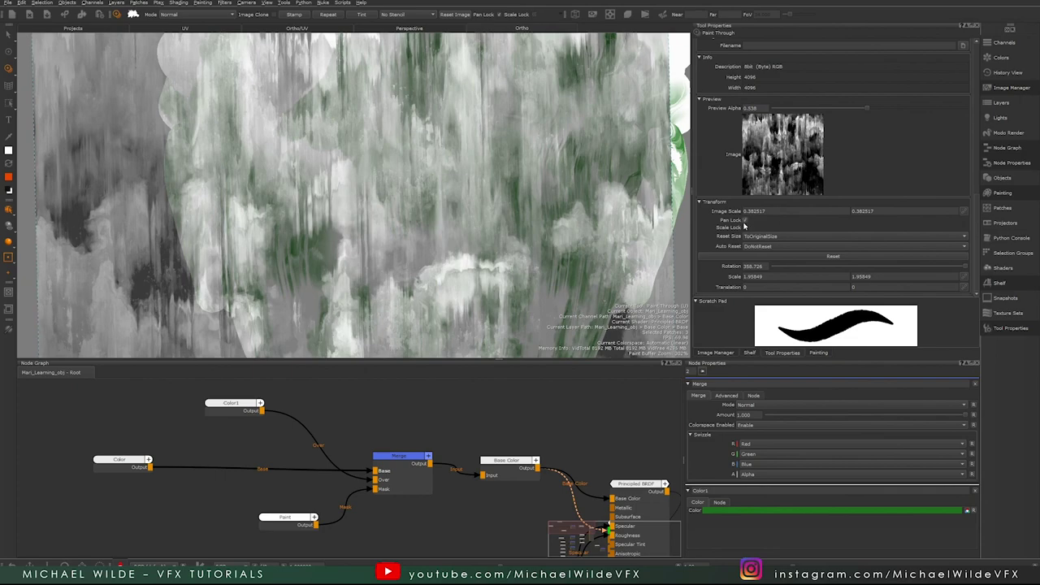
# Step: Switch the Paint Through image from Scale Lock to Pan Lock and test it by panning the view
pyautogui.click(745, 220)
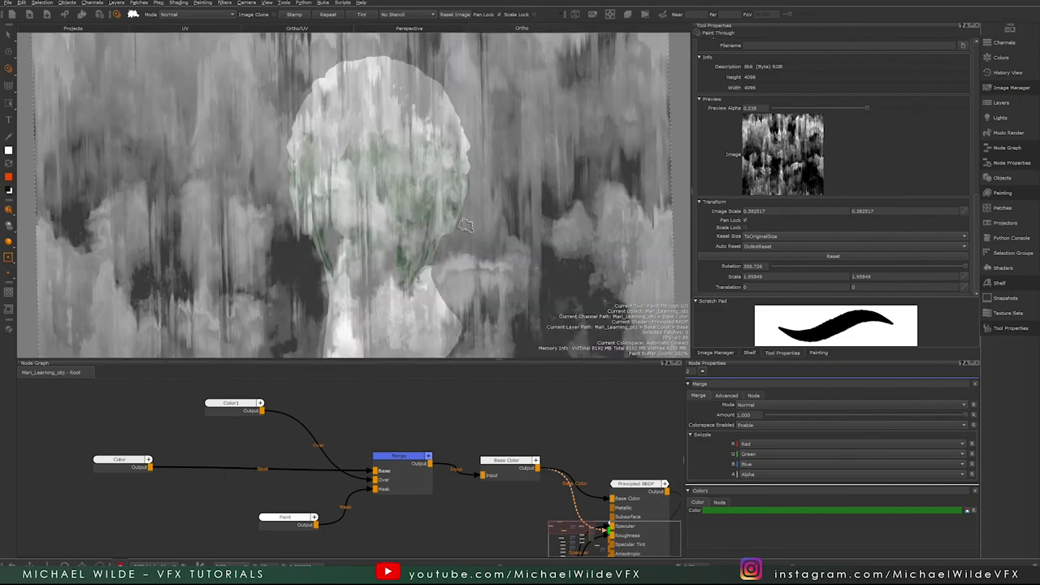
pyautogui.keyDown('alt'); pyautogui.moveTo(500, 195); pyautogui.dragTo(325, 210, button='middle'); pyautogui.keyUp('alt')
pyautogui.keyDown('alt'); pyautogui.moveTo(460, 195); pyautogui.dragTo(332, 197, button='middle'); pyautogui.keyUp('alt')
pyautogui.keyDown('alt'); pyautogui.moveTo(439, 208); pyautogui.dragTo(307, 220, button='middle'); pyautogui.keyUp('alt')
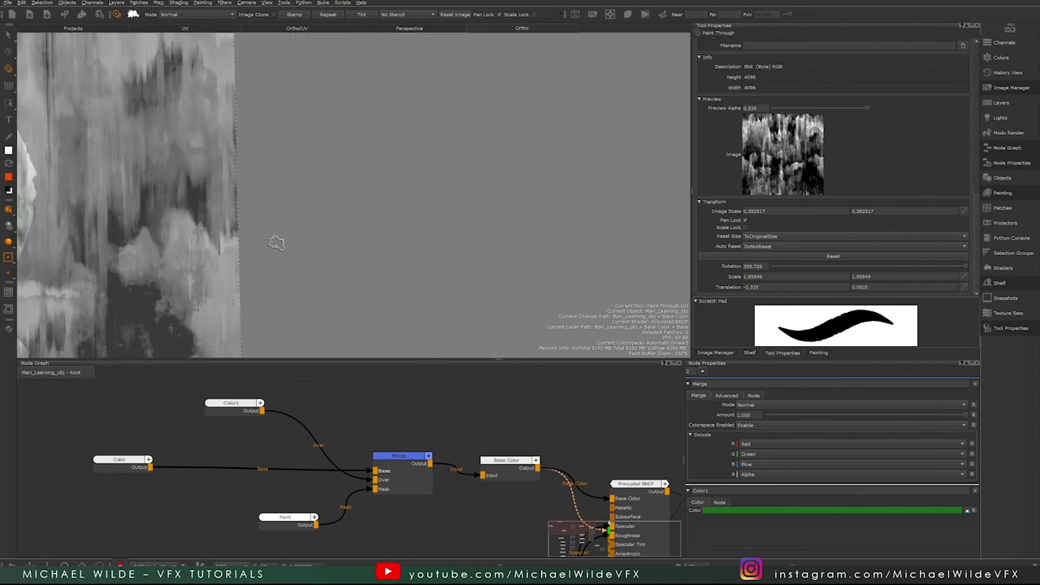
pyautogui.keyDown('alt'); pyautogui.moveTo(24, 221); pyautogui.dragTo(553, 217, button='middle'); pyautogui.keyUp('alt')
pyautogui.keyDown('alt'); pyautogui.moveTo(553, 217); pyautogui.dragTo(617, 220, button='right'); pyautogui.keyUp('alt')
pyautogui.keyDown('alt'); pyautogui.moveTo(618, 220); pyautogui.dragTo(367, 226, button='middle'); pyautogui.keyUp('alt')
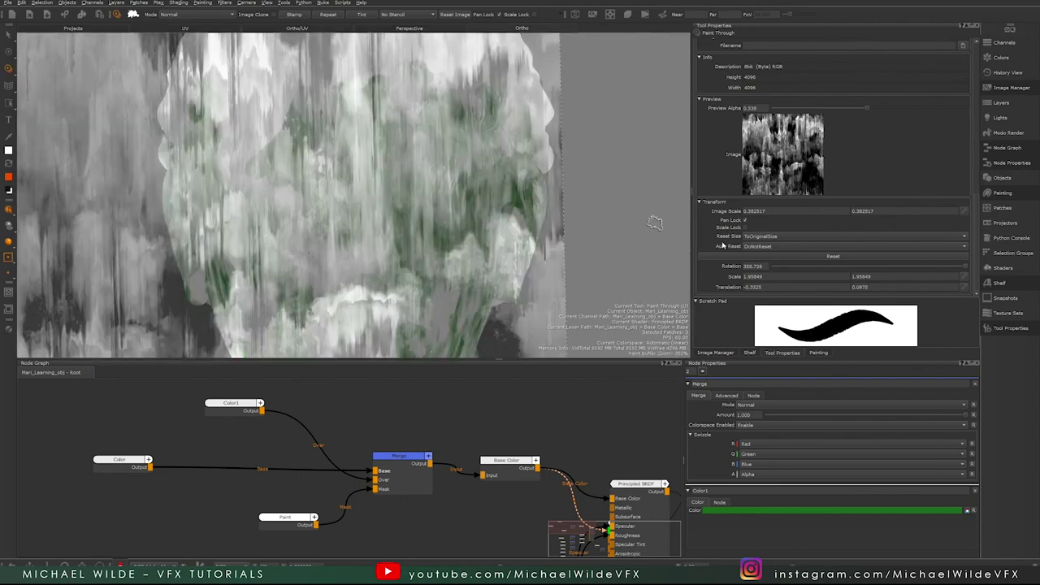
# Step: Shrink the leaks image onto the face, enable Scale Lock together with Pan Lock, and test both by zooming, panning and orbiting
pyautogui.scroll(-5, 455, 227)
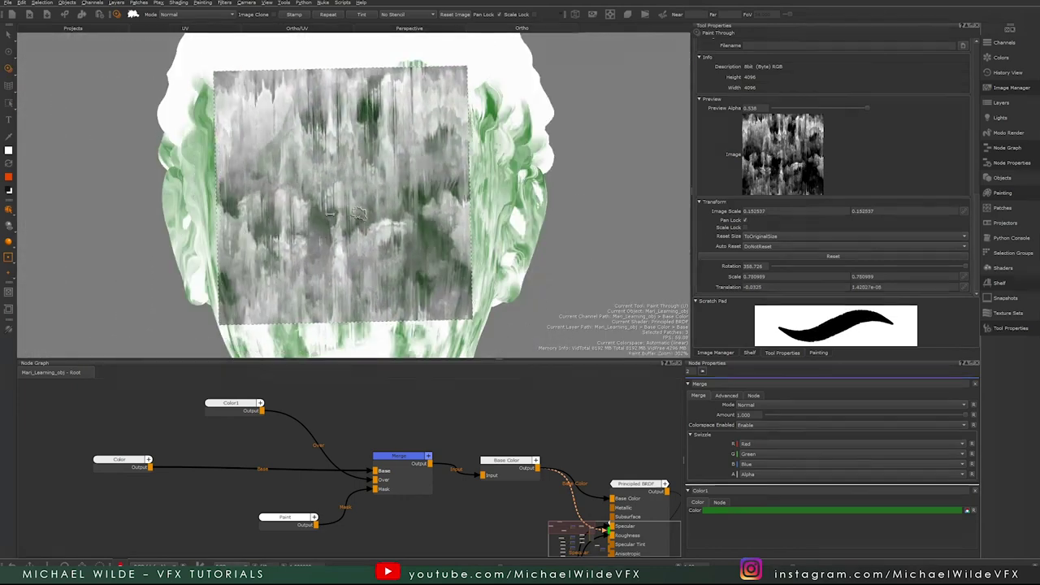
pyautogui.moveTo(359, 213)
pyautogui.keyDown('ctrl'); pyautogui.keyDown('shift'); pyautogui.mouseDown()
pyautogui.moveTo(329, 203)
pyautogui.moveTo(264, 213)
pyautogui.mouseUp(); pyautogui.keyUp('shift'); pyautogui.keyUp('ctrl')
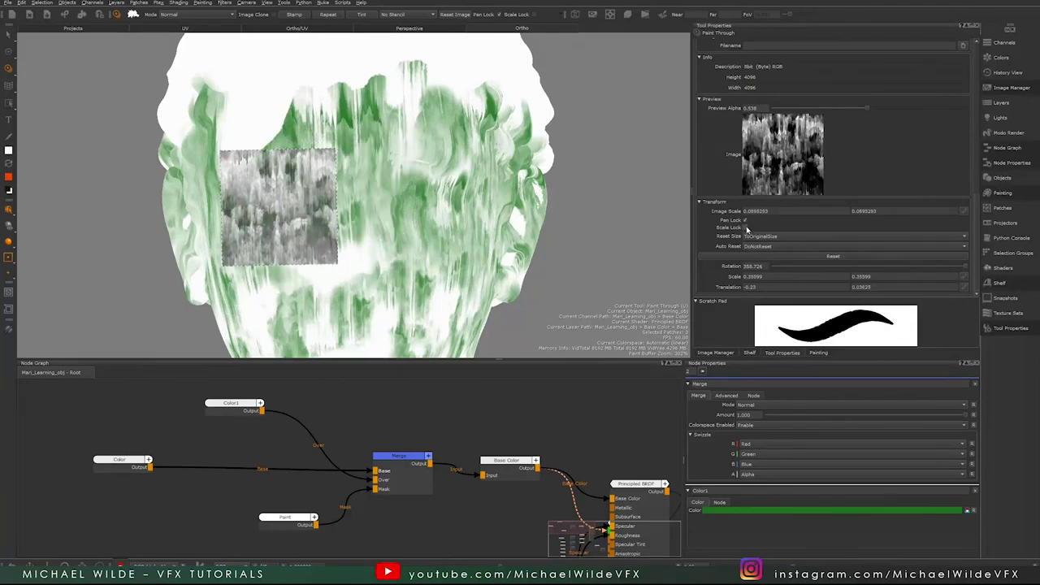
pyautogui.scroll(-8, 350, 197)
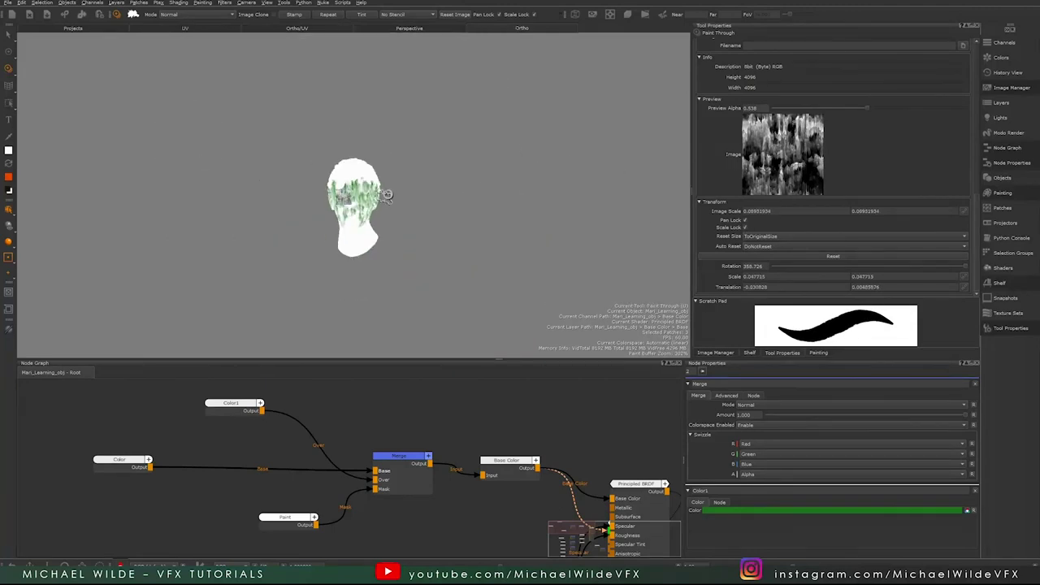
pyautogui.moveTo(386, 198); pyautogui.dragTo(190, 197, button='middle')
pyautogui.keyDown('alt'); pyautogui.moveTo(232, 236); pyautogui.dragTo(148, 245); pyautogui.keyUp('alt')
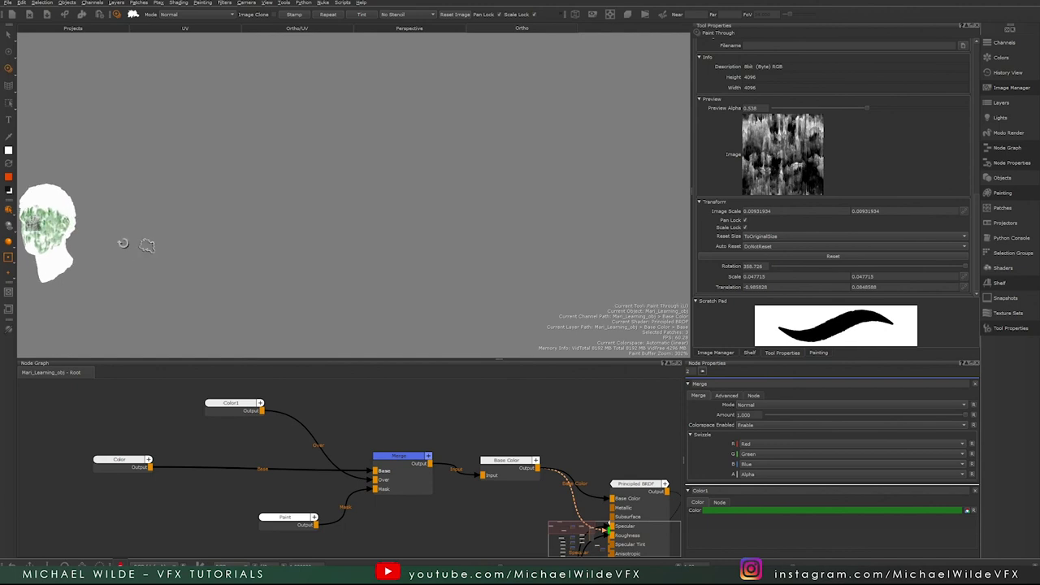
pyautogui.keyDown('alt'); pyautogui.moveTo(103, 236); pyautogui.dragTo(283, 220, button='middle'); pyautogui.keyUp('alt')
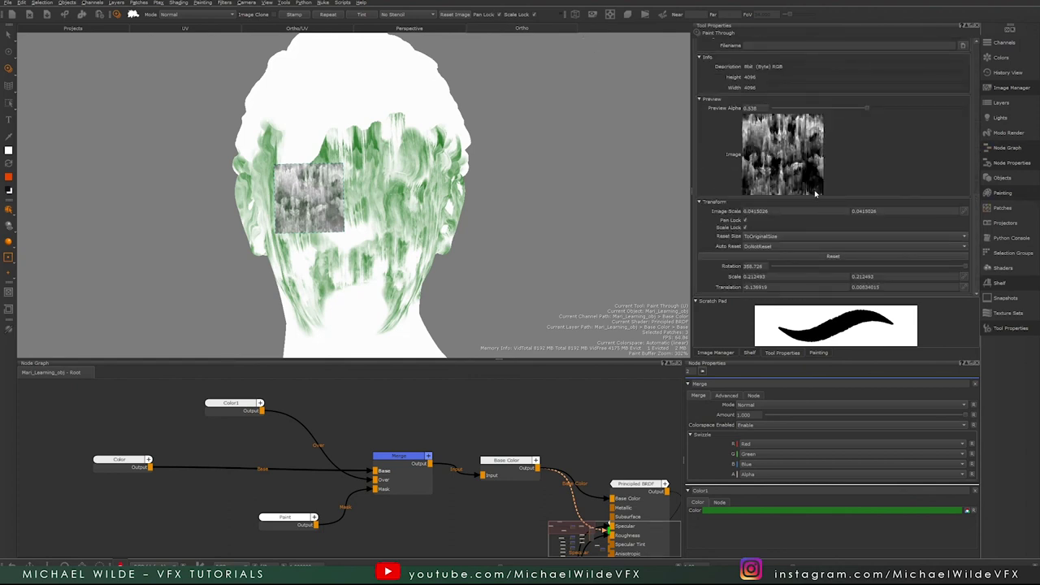
pyautogui.scroll(3, 416, 226)
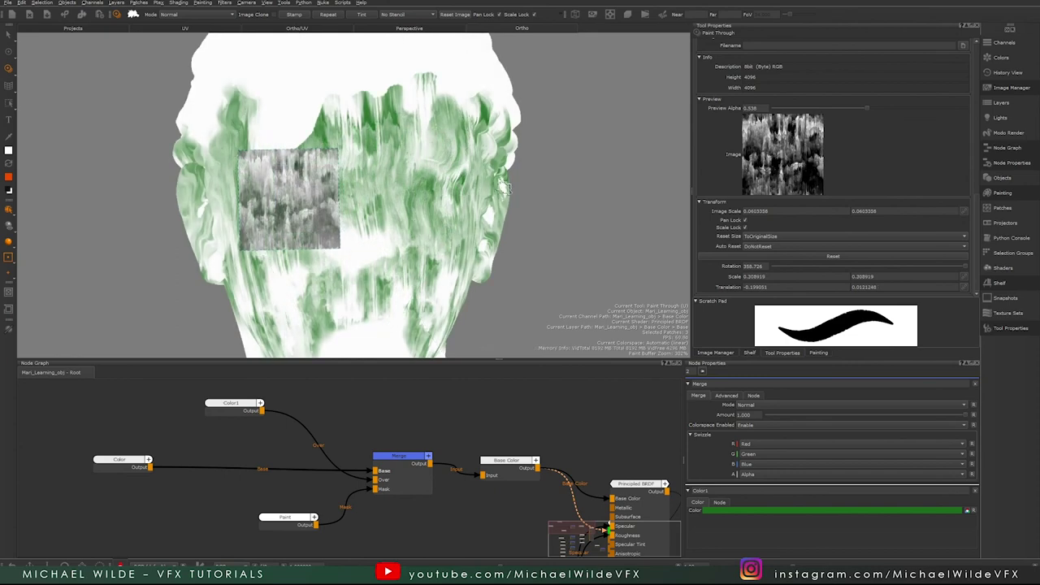
pyautogui.scroll(3, 333, 213)
pyautogui.keyDown('alt'); pyautogui.moveTo(362, 202); pyautogui.dragTo(476, 227); pyautogui.keyUp('alt')
pyautogui.keyDown('alt'); pyautogui.moveTo(397, 184); pyautogui.dragTo(414, 236, button='right'); pyautogui.keyUp('alt')
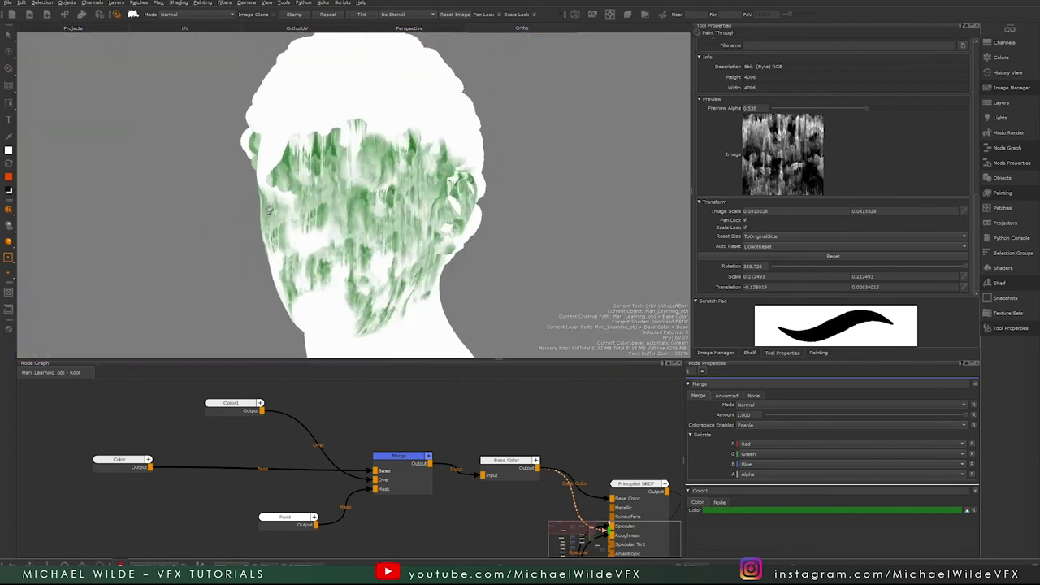
pyautogui.keyDown('alt'); pyautogui.moveTo(414, 236); pyautogui.dragTo(356, 205); pyautogui.keyUp('alt')
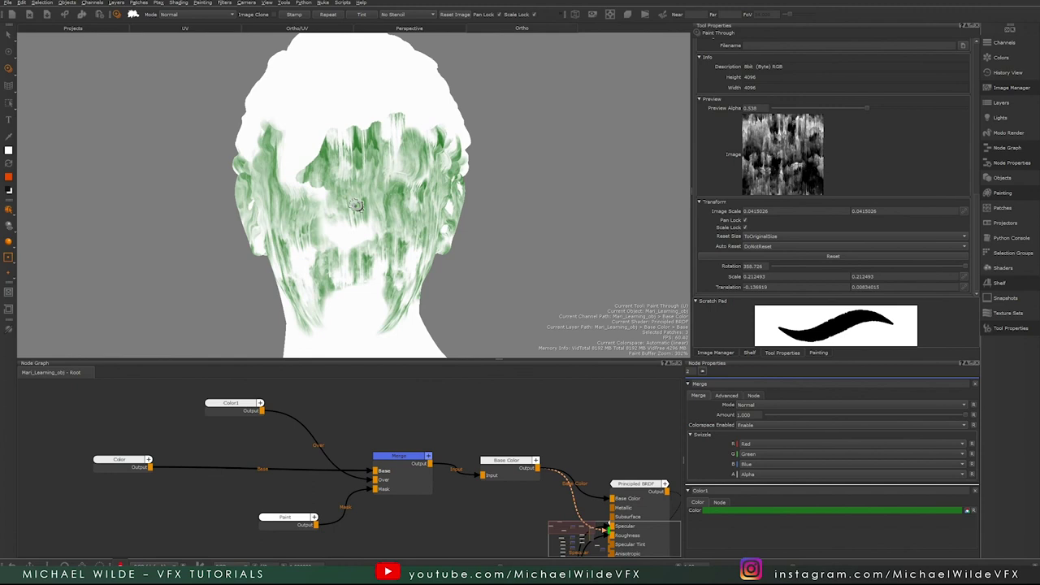